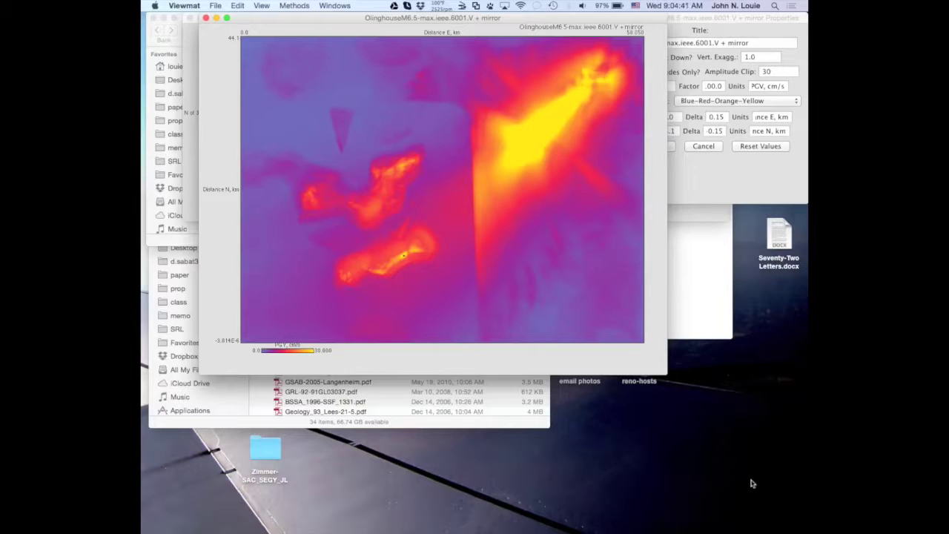
Step: Launch Transmit and zoom its window so all columns show
{"action": "mouse_move", "coordinate": [626, 514]}
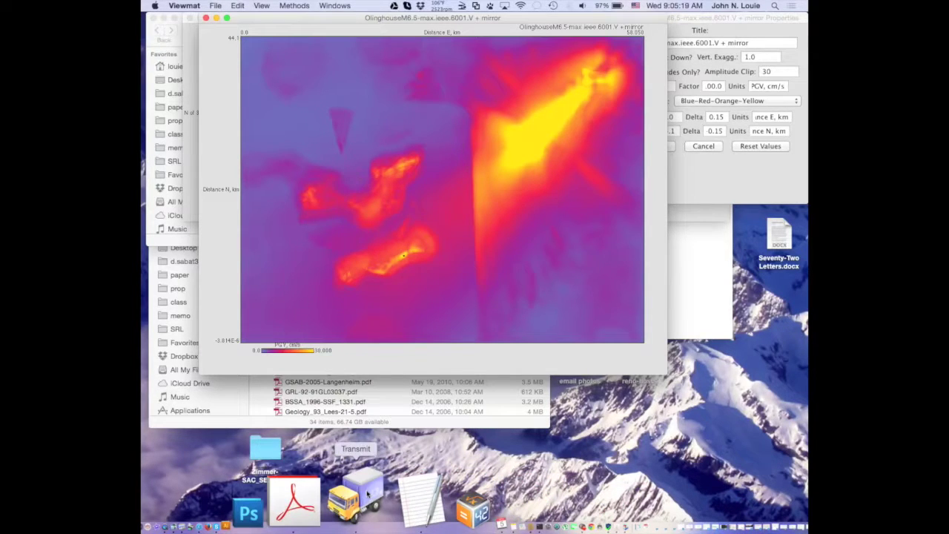
{"action": "left_click", "coordinate": [367, 494]}
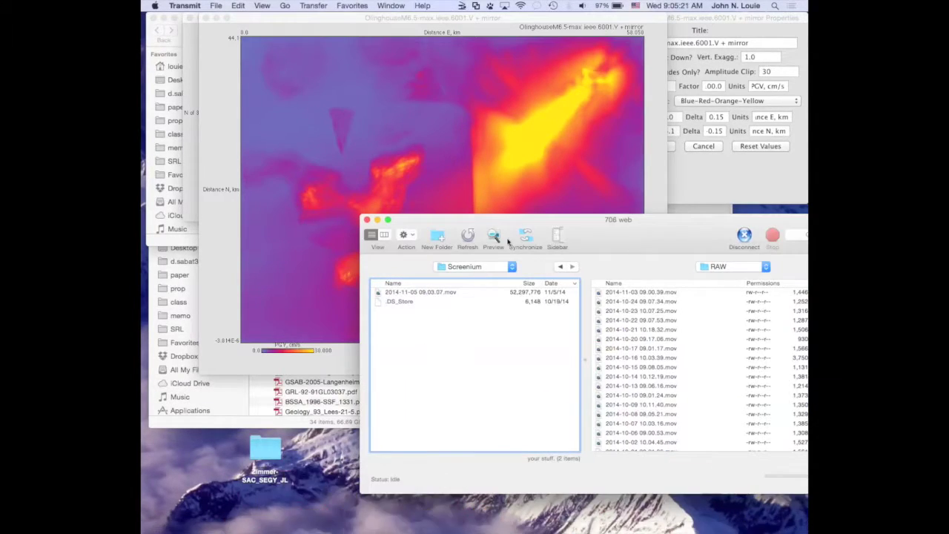
{"action": "double_click", "coordinate": [530, 221]}
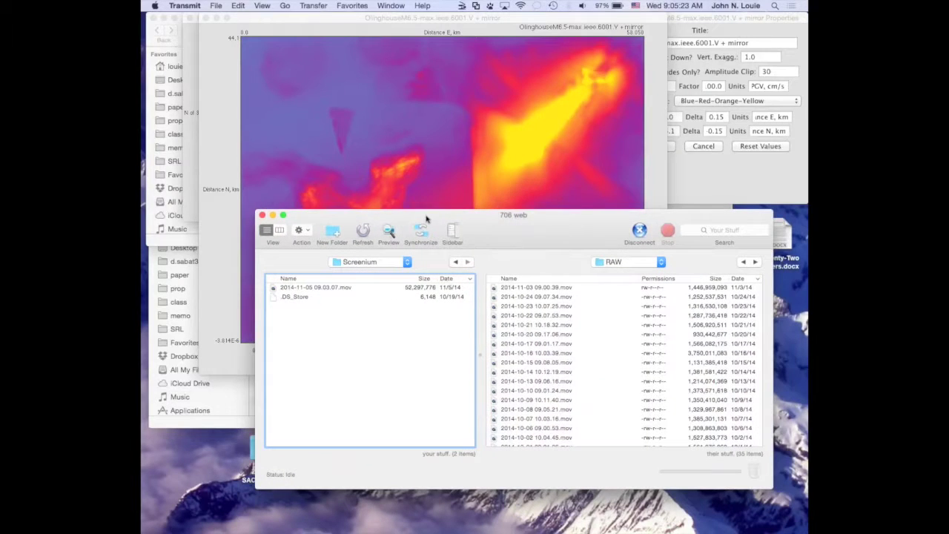
Step: Switch to the COGS ma connection, minimize the 706 web window, and browse the remote Olinghouse listing
{"action": "left_click", "coordinate": [387, 6]}
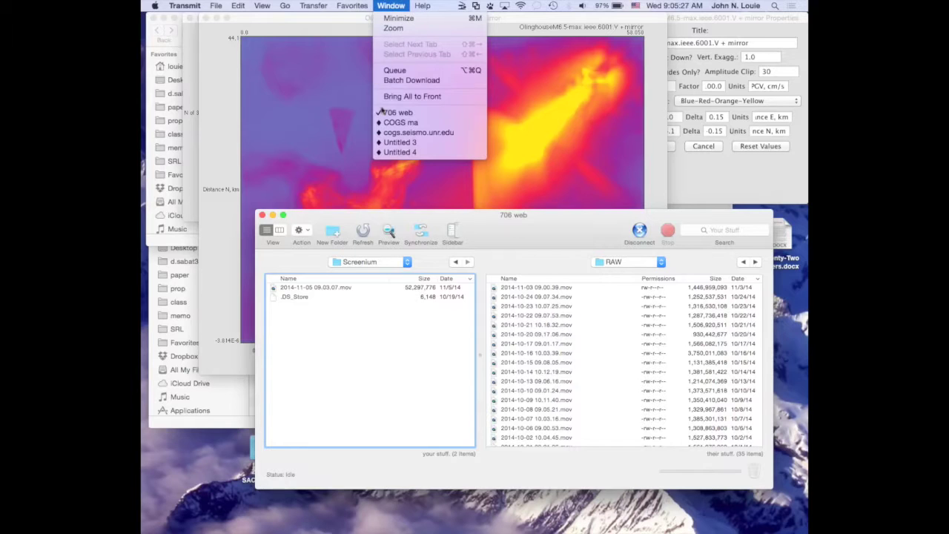
{"action": "left_click", "coordinate": [401, 122]}
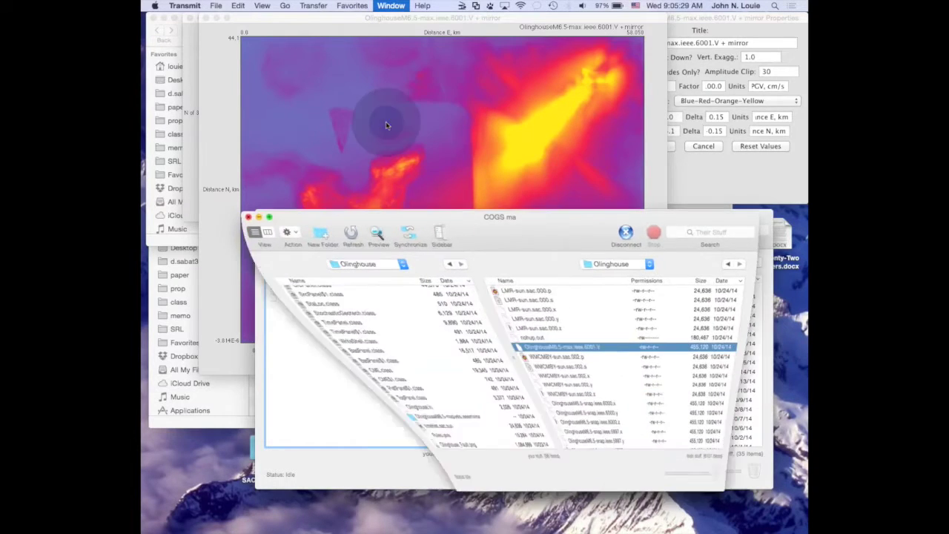
{"action": "left_click_drag", "start_coordinate": [342, 217], "coordinate": [342, 246]}
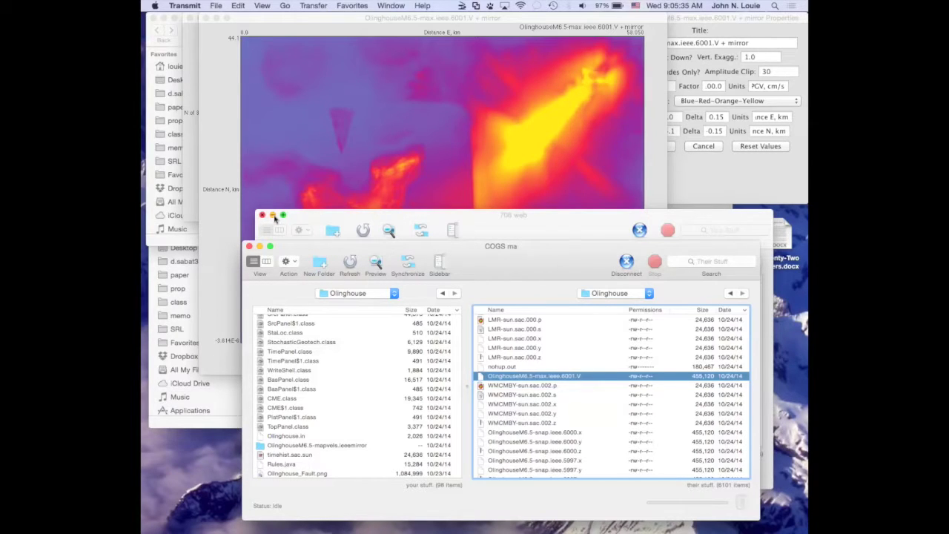
{"action": "left_click", "coordinate": [273, 215]}
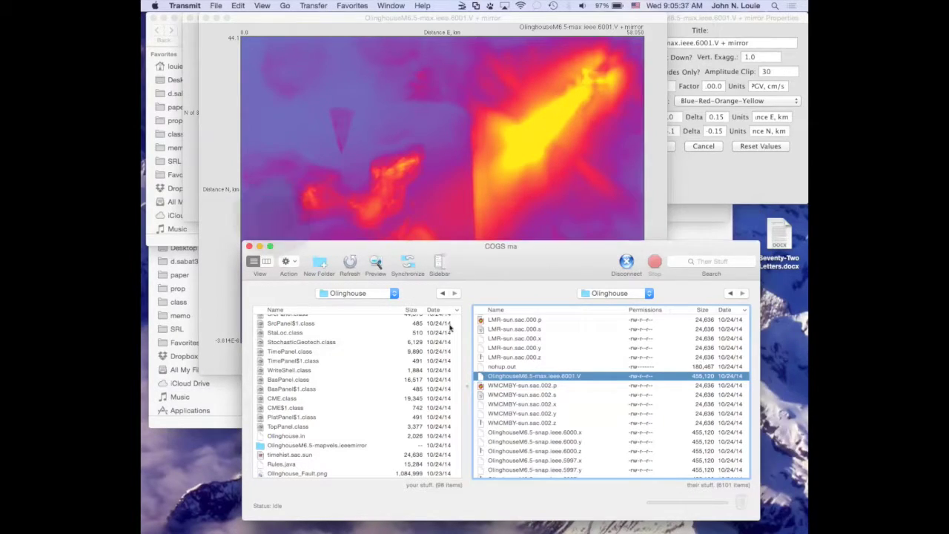
{"action": "scroll", "coordinate": [596, 393], "scroll_direction": "down", "scroll_amount": 1}
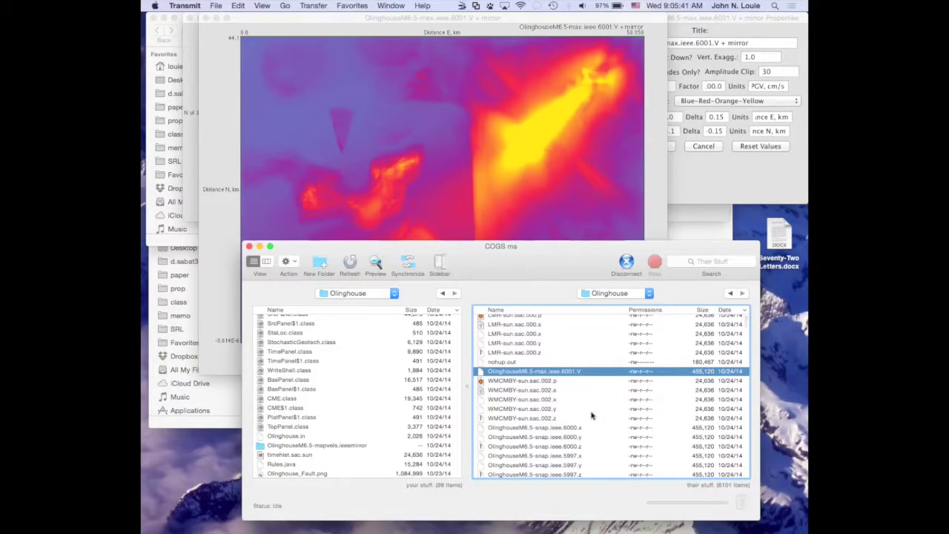
{"action": "scroll", "coordinate": [592, 416], "scroll_direction": "up", "scroll_amount": 1}
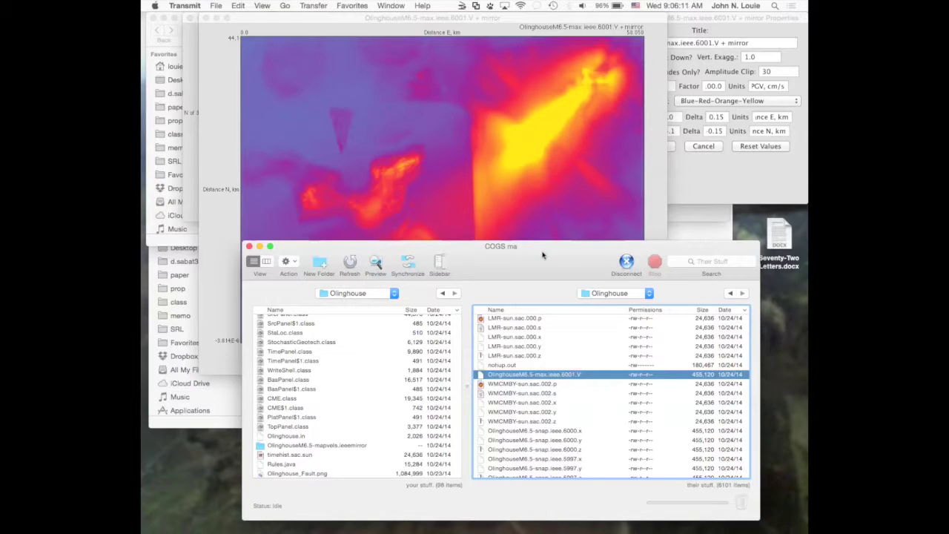
Step: In Viewmat, open OlinghouseM6.5-max.ieee.6001.V as a binary file
{"action": "left_click", "coordinate": [651, 193]}
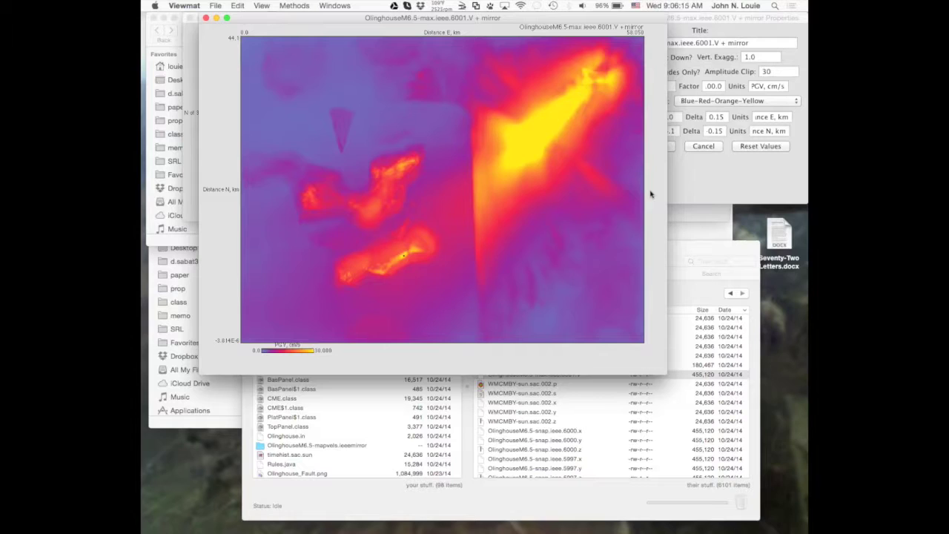
{"action": "left_click", "coordinate": [215, 6]}
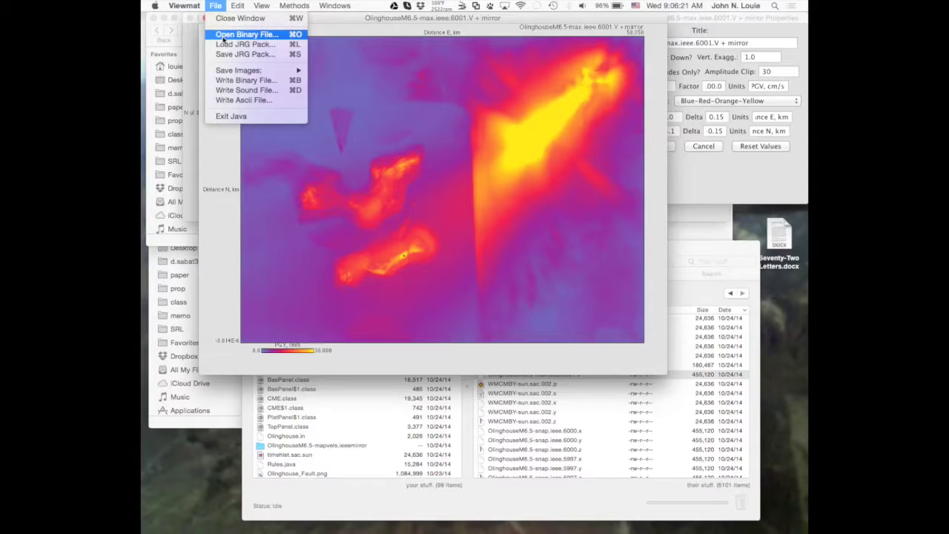
{"action": "left_click", "coordinate": [222, 35]}
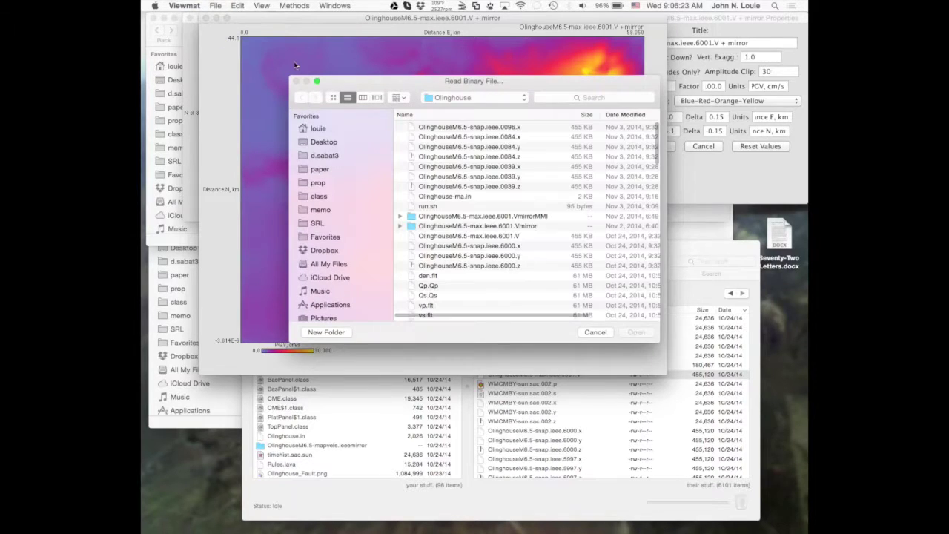
{"action": "left_click", "coordinate": [497, 237]}
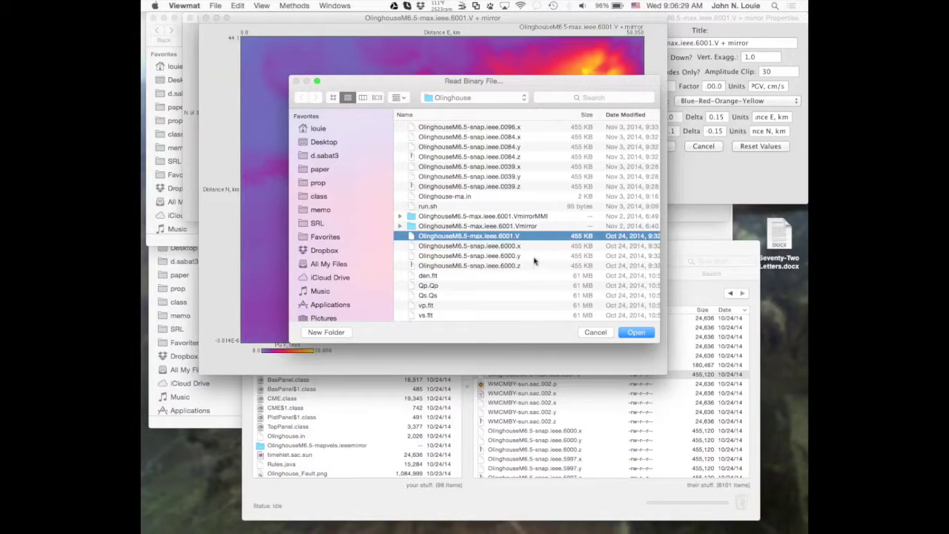
{"action": "left_click", "coordinate": [632, 334]}
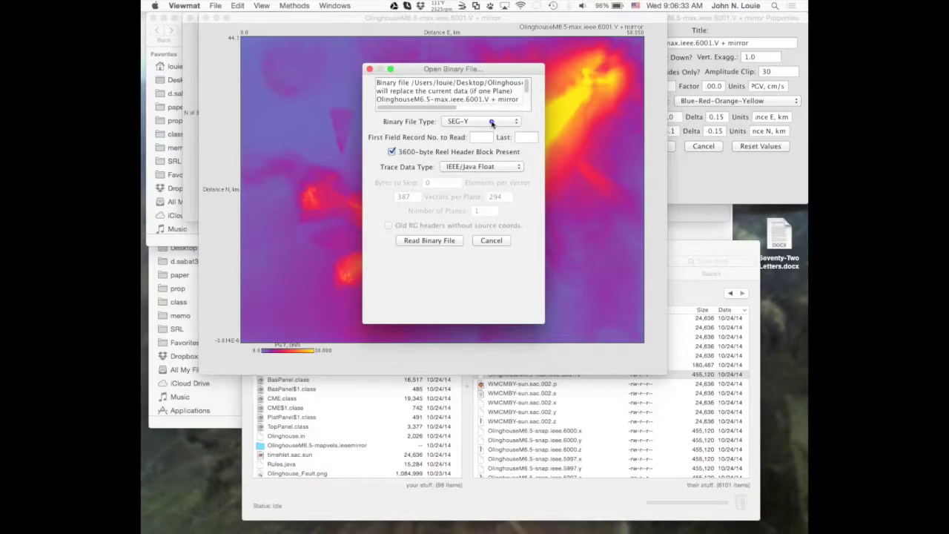
Step: Set the binary file type to 32-Bit Intel Float and Bytes to Skip to 8
{"action": "left_click", "coordinate": [492, 122]}
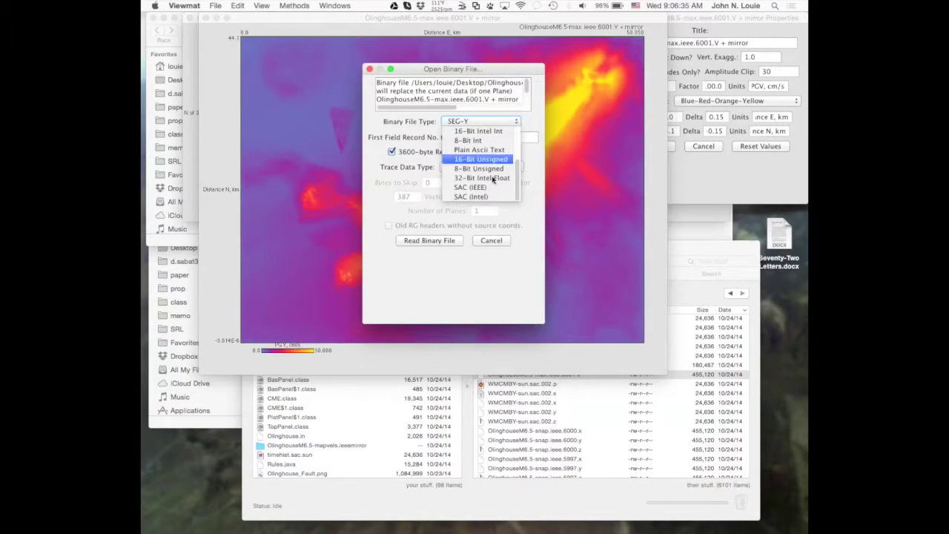
{"action": "left_click", "coordinate": [493, 179]}
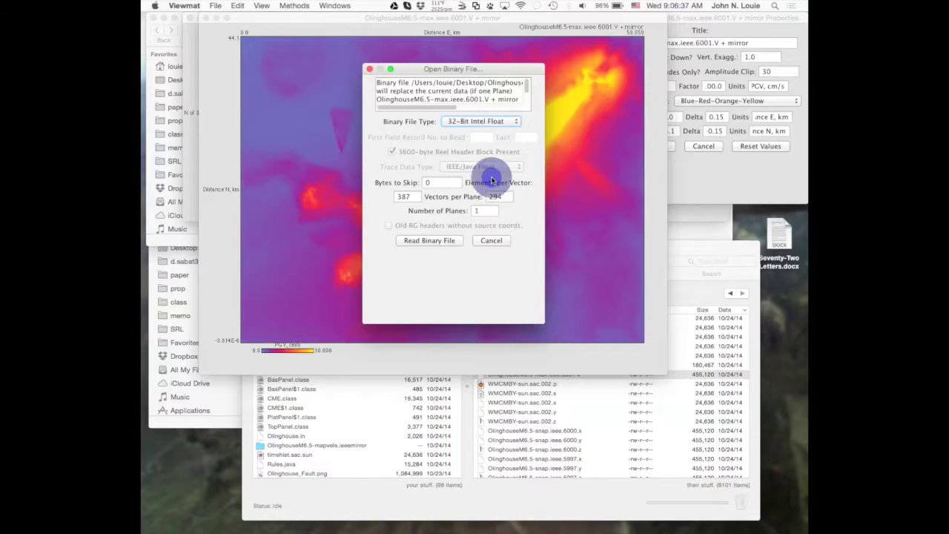
{"action": "double_click", "coordinate": [425, 184]}
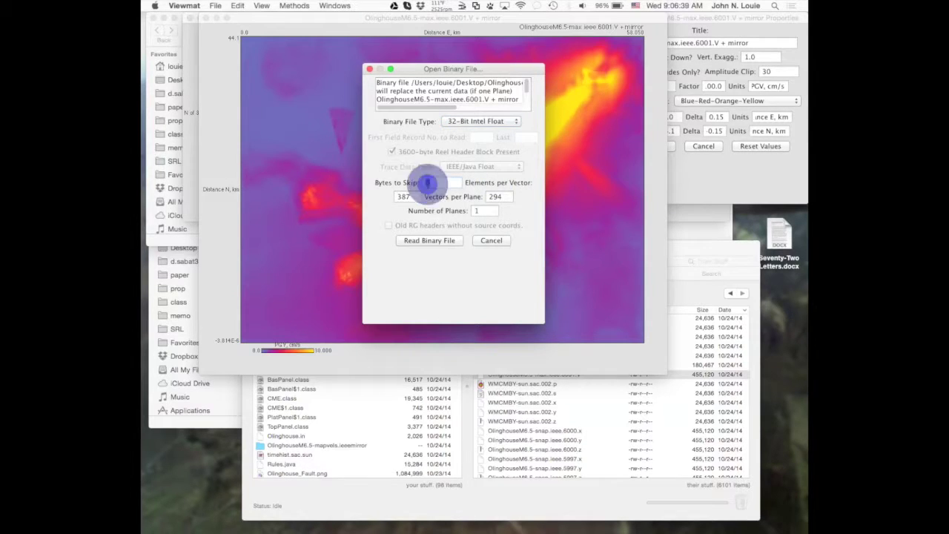
{"action": "type", "text": "8"}
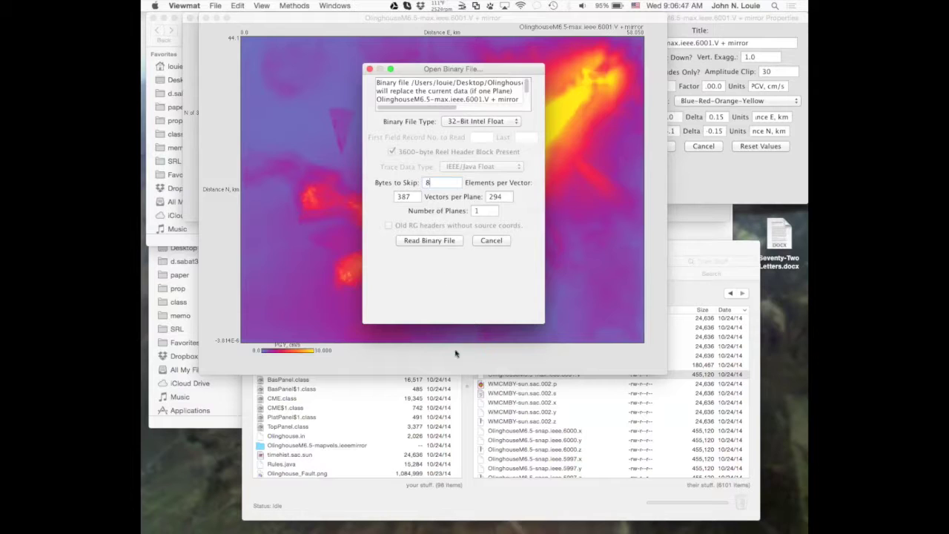
Step: Minimize the aaRGkmig.c window in TextEdit, then read the binary file with these settings
{"action": "mouse_move", "coordinate": [376, 512]}
{"action": "left_click", "coordinate": [377, 506]}
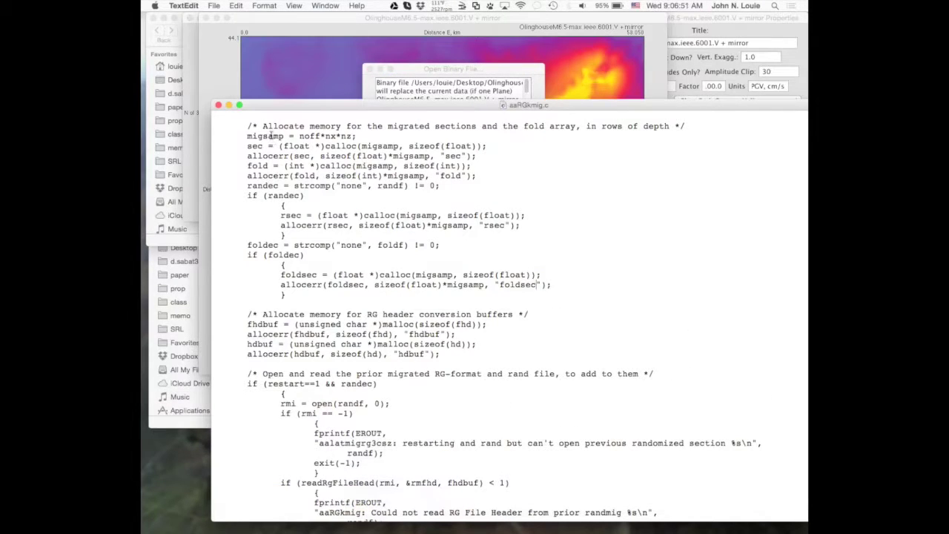
{"action": "left_click", "coordinate": [230, 106]}
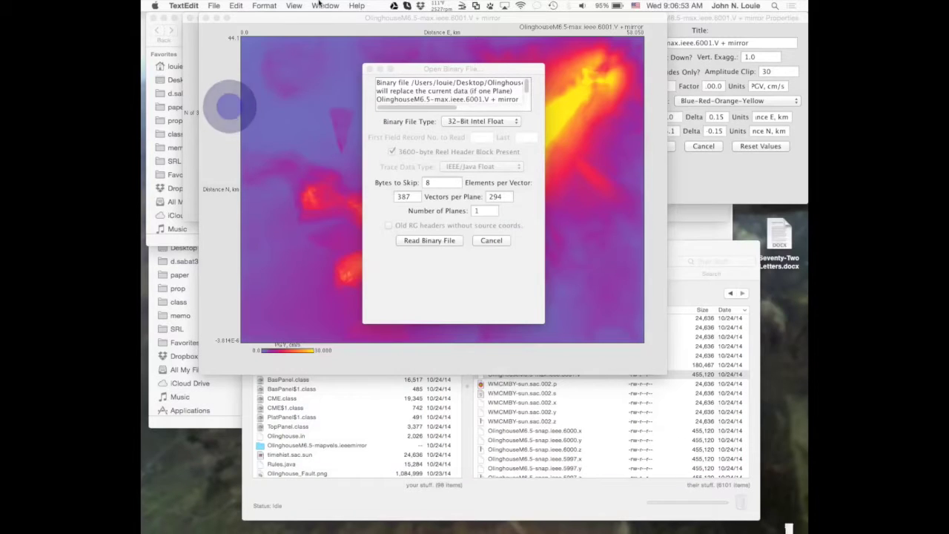
{"action": "left_click", "coordinate": [324, 5]}
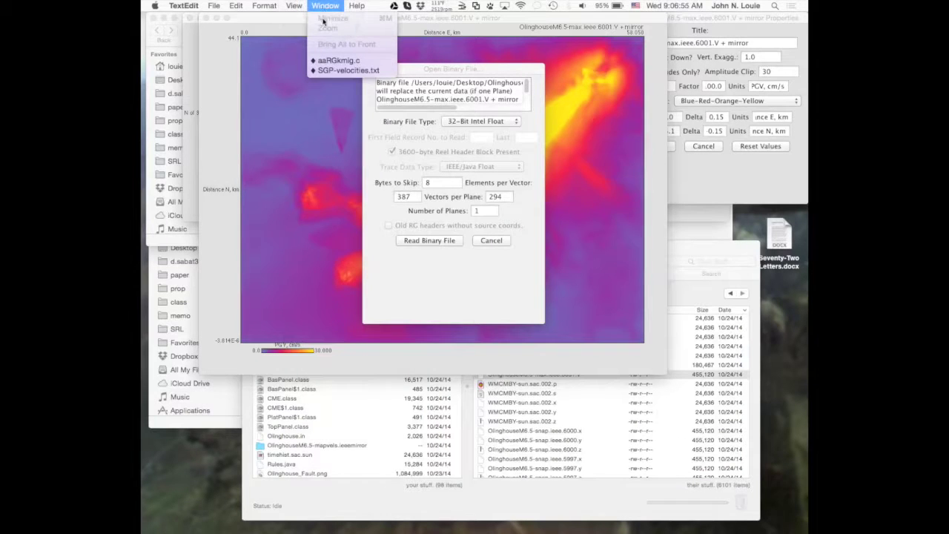
{"action": "mouse_move", "coordinate": [216, 6]}
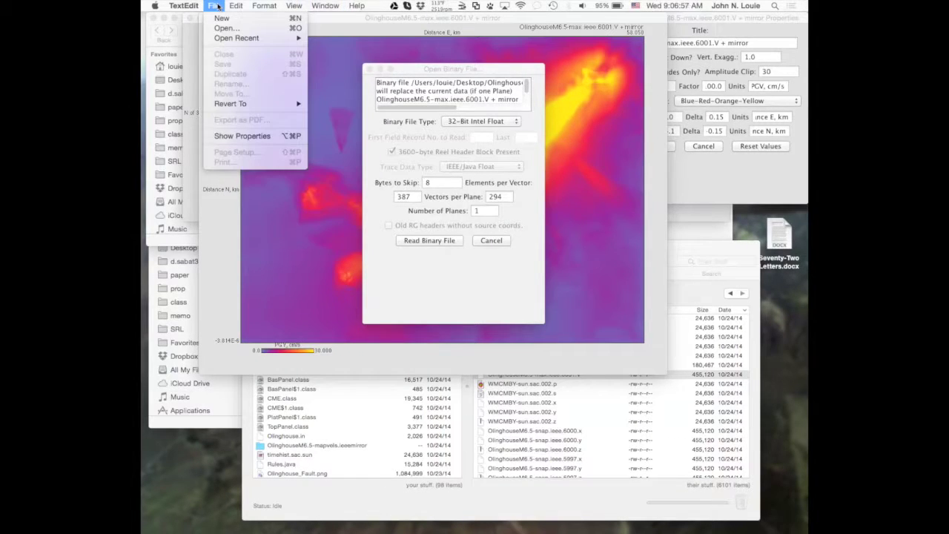
{"action": "left_click", "coordinate": [216, 6]}
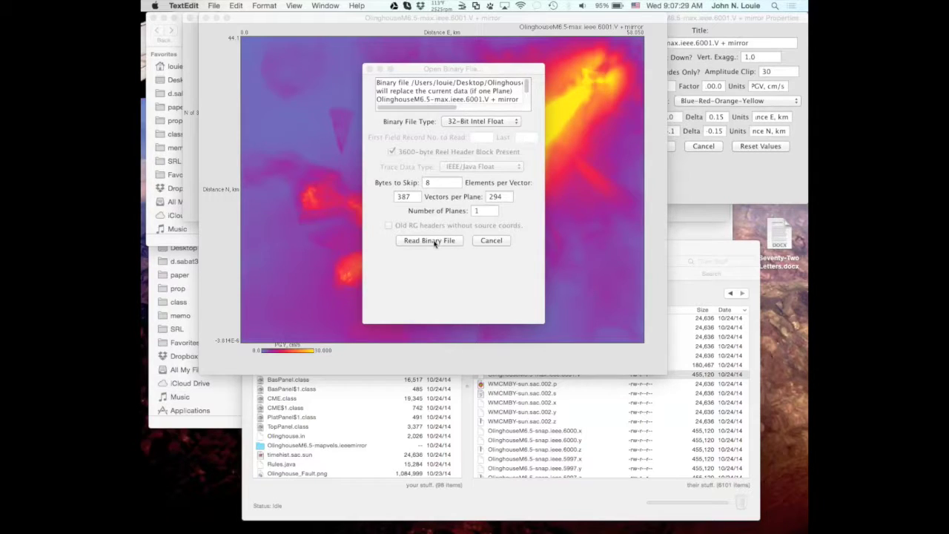
{"action": "left_click", "coordinate": [430, 241]}
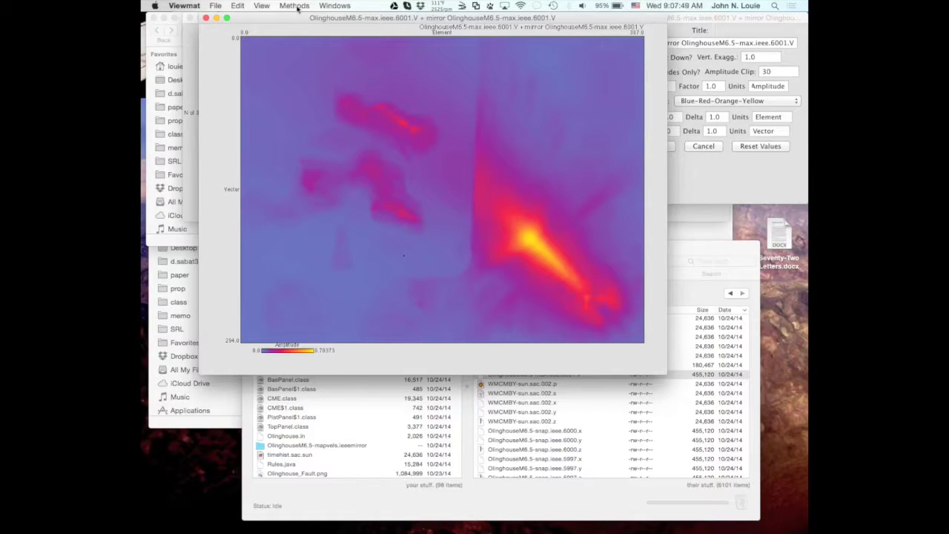
Step: Mirror each vector of the data across vectors 0 to 293, flipping the plot vertically
{"action": "left_click", "coordinate": [298, 8]}
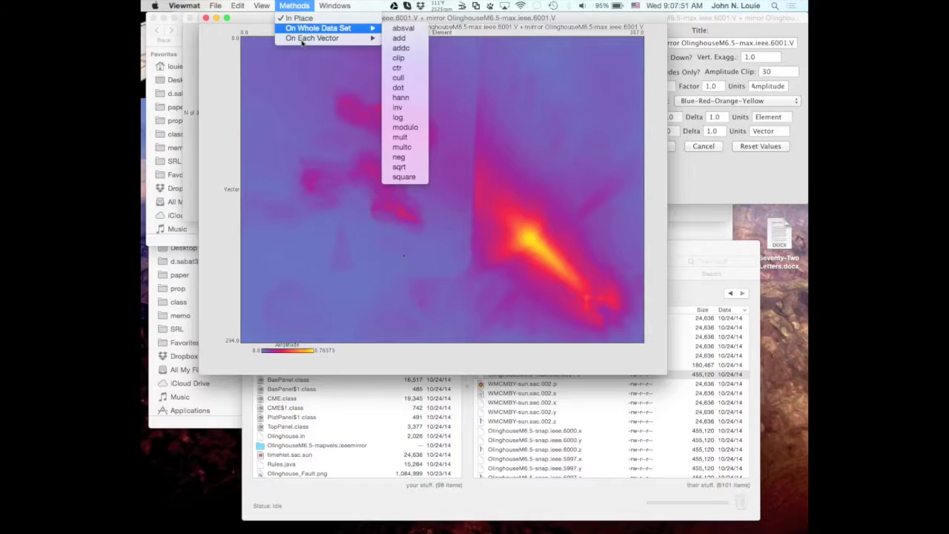
{"action": "mouse_move", "coordinate": [304, 38]}
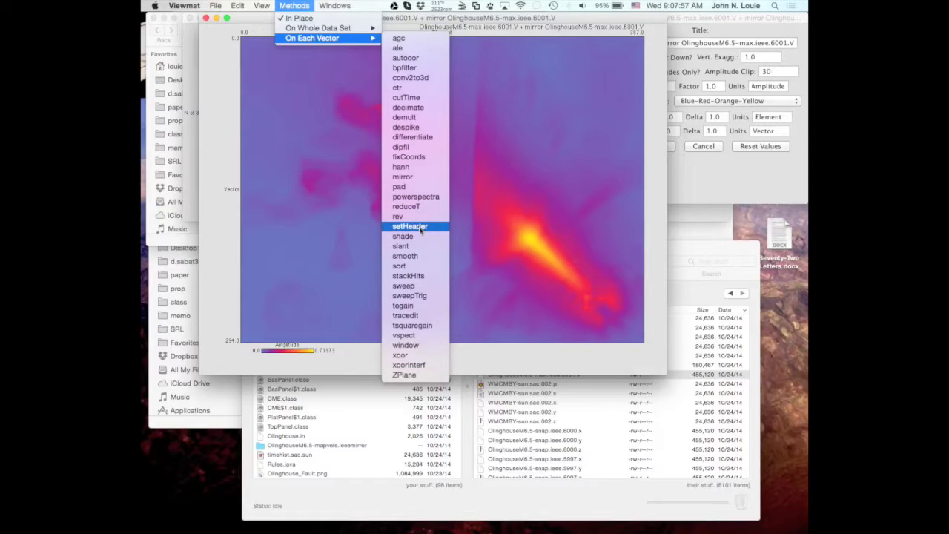
{"action": "left_click", "coordinate": [416, 178]}
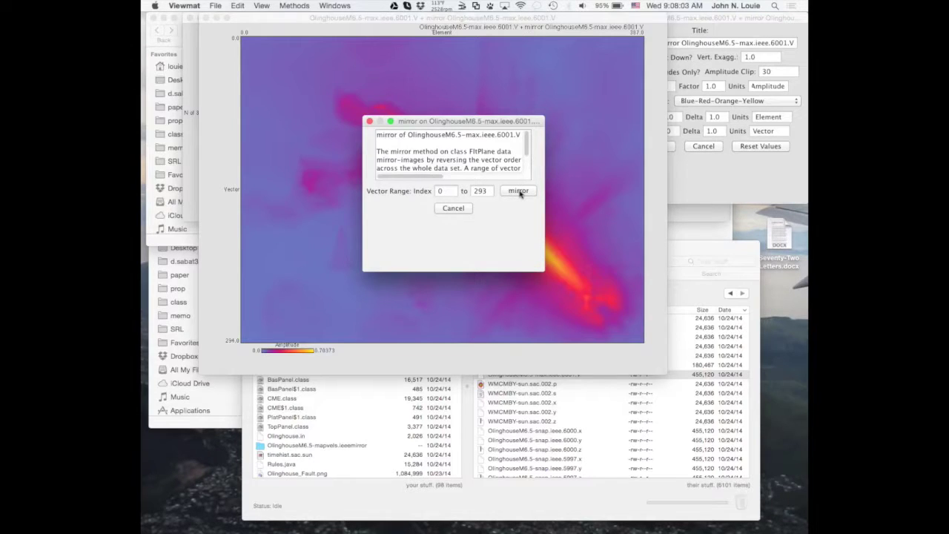
{"action": "left_click", "coordinate": [518, 192]}
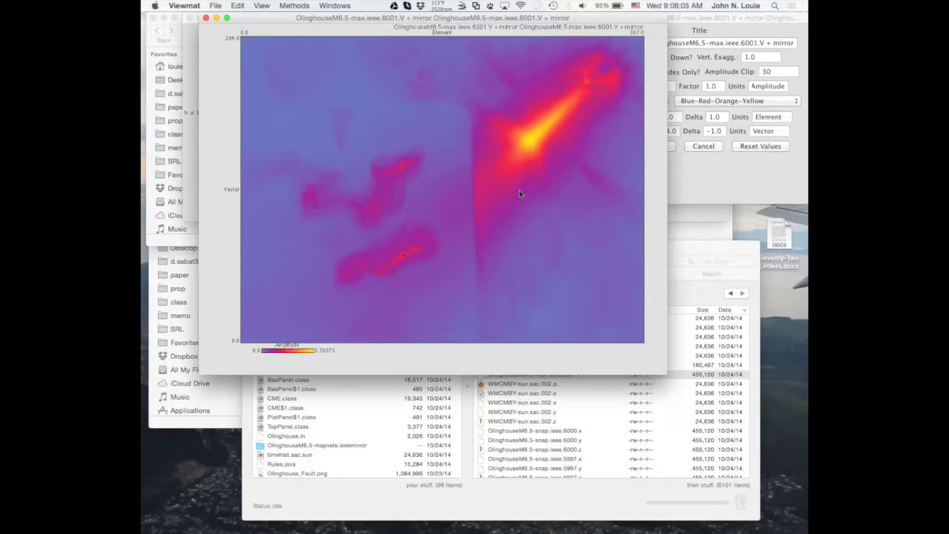
{"action": "left_click", "coordinate": [717, 18]}
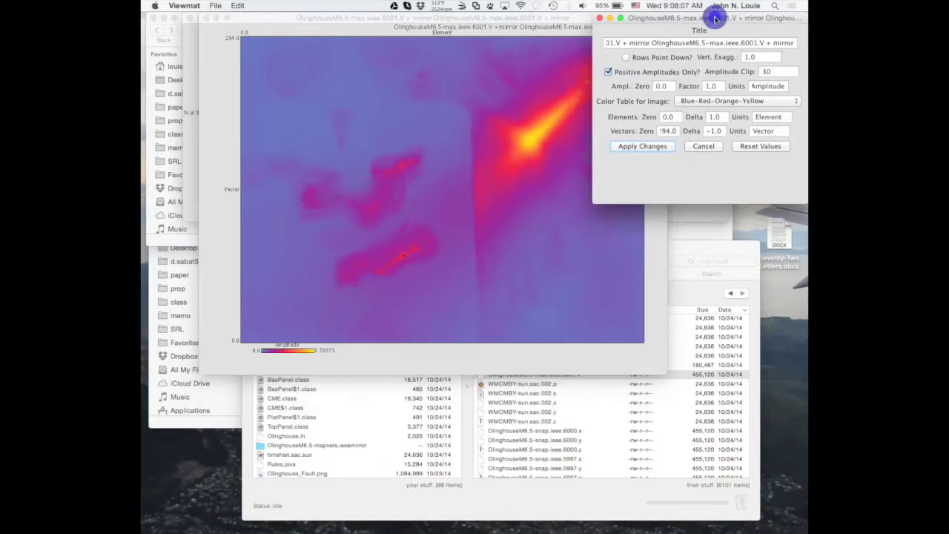
Step: Shorten the plot title to 'OlinghouseM6.5-max.ieee.6001.V + mirror'
{"action": "left_click", "coordinate": [747, 41]}
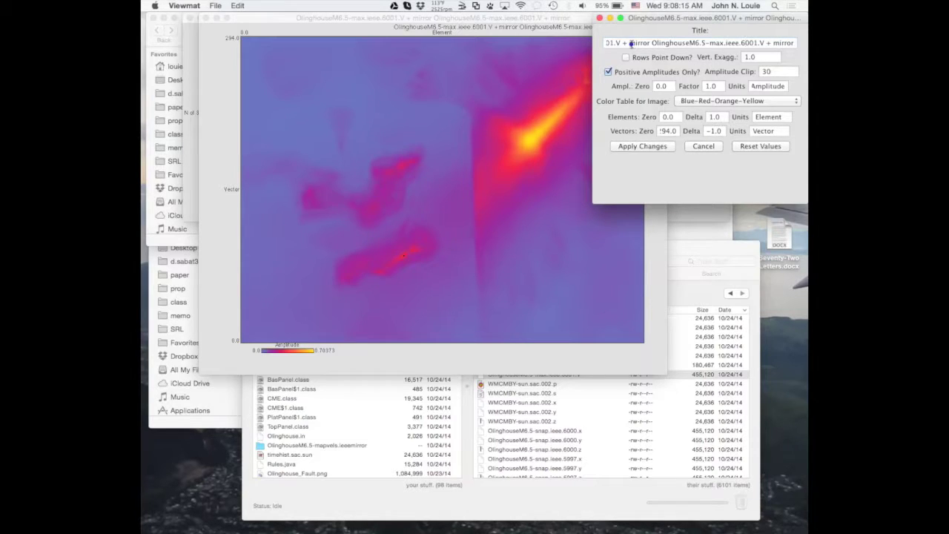
{"action": "left_click_drag", "start_coordinate": [631, 45], "coordinate": [631, 29]}
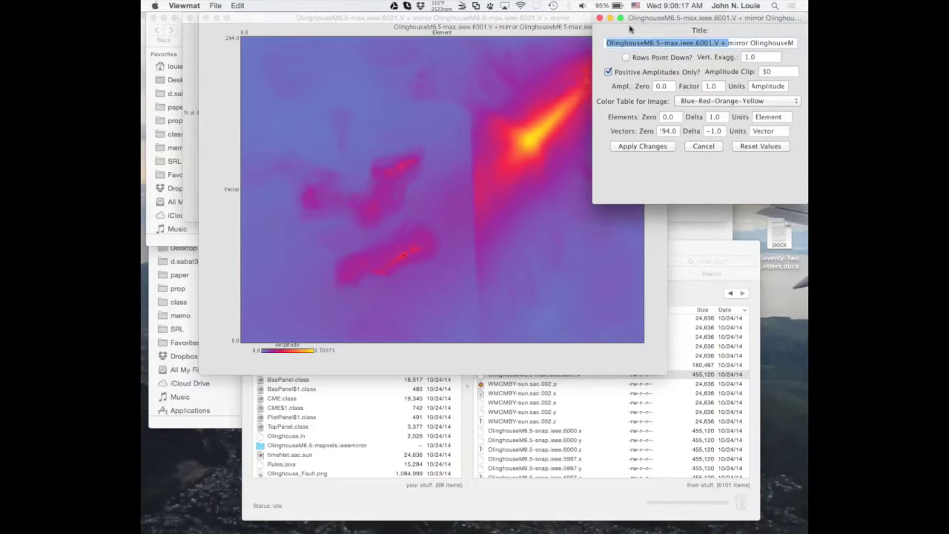
{"action": "key", "text": "BackSpace"}
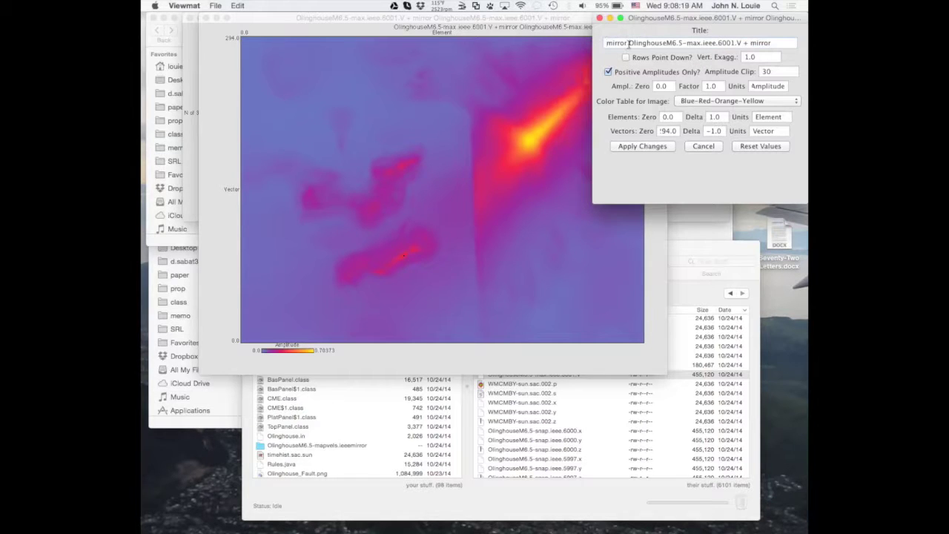
{"action": "left_click", "coordinate": [629, 43]}
{"action": "key", "text": "BackSpace"}
{"action": "key", "text": "BackSpace"}
{"action": "key", "text": "BackSpace"}
{"action": "key", "text": "BackSpace"}
{"action": "key", "text": "BackSpace"}
{"action": "key", "text": "BackSpace"}
{"action": "key", "text": "BackSpace"}
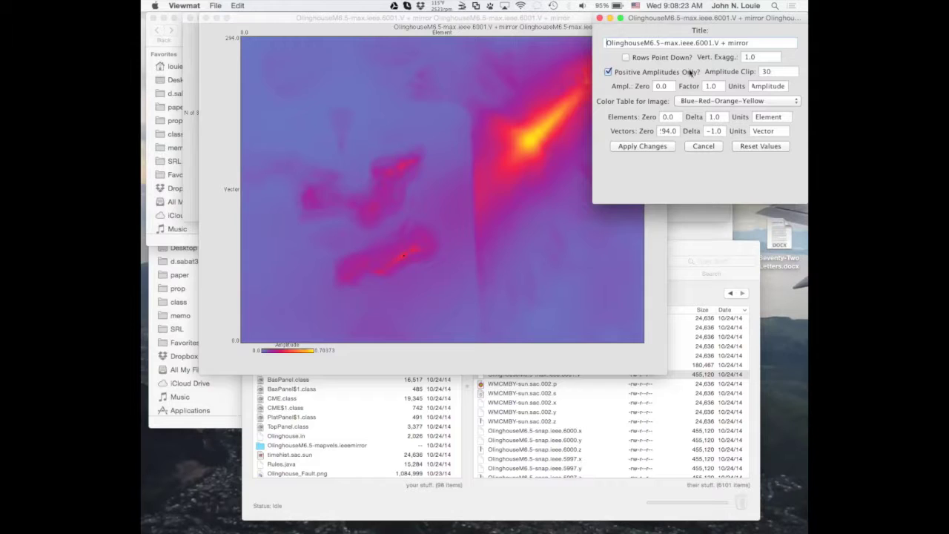
Step: Show only positive amplitudes clipped at 30, and set the amplitude factor to 100
{"action": "left_click", "coordinate": [608, 72]}
{"action": "left_click", "coordinate": [771, 72]}
{"action": "double_click", "coordinate": [711, 86]}
{"action": "type", "text": "100"}
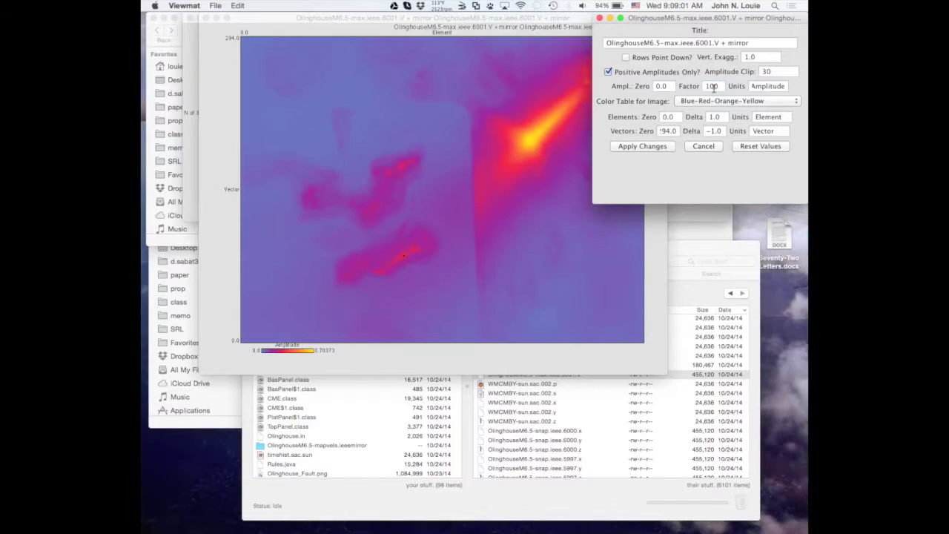
{"action": "double_click", "coordinate": [758, 87]}
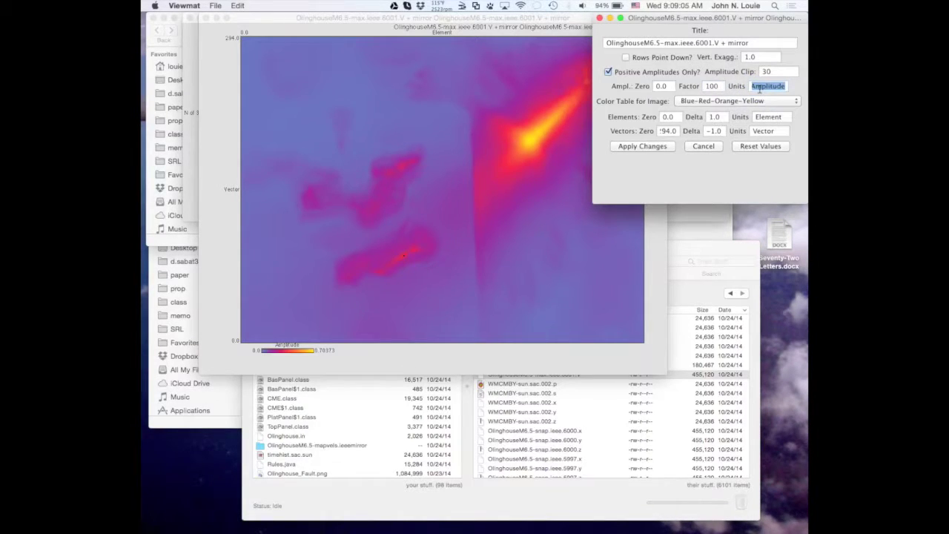
Step: Label amplitudes 'PGV, cm/sec' and set element spacing 0.15 with units 'Distance E, km'
{"action": "type", "text": "PGV"}
{"action": "type", "text": ", "}
{"action": "type", "text": "c"}
{"action": "type", "text": "m/sec"}
{"action": "double_click", "coordinate": [713, 119]}
{"action": "type", "text": "0.15"}
{"action": "key", "text": "Tab"}
{"action": "type", "text": "Dist"}
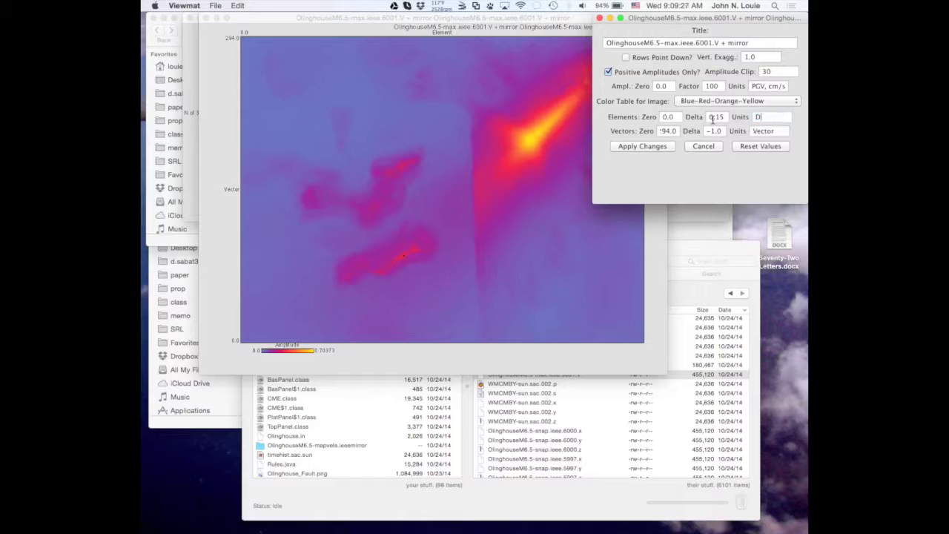
{"action": "type", "text": "ance E"}
{"action": "type", "text": ","}
{"action": "type", "text": " km"}
Step: Set vectors to start at 44.1 with -0.15 spacing in 'Distance N, km', and apply changes
{"action": "double_click", "coordinate": [668, 131]}
{"action": "type", "text": "58"}
{"action": "type", "text": "1"}
{"action": "double_click", "coordinate": [668, 131]}
{"action": "type", "text": "44.1"}
{"action": "key", "text": "Tab"}
{"action": "type", "text": "-"}
{"action": "type", "text": "0.15"}
{"action": "type", "text": "Distance N"}
{"action": "type", "text": ", k"}
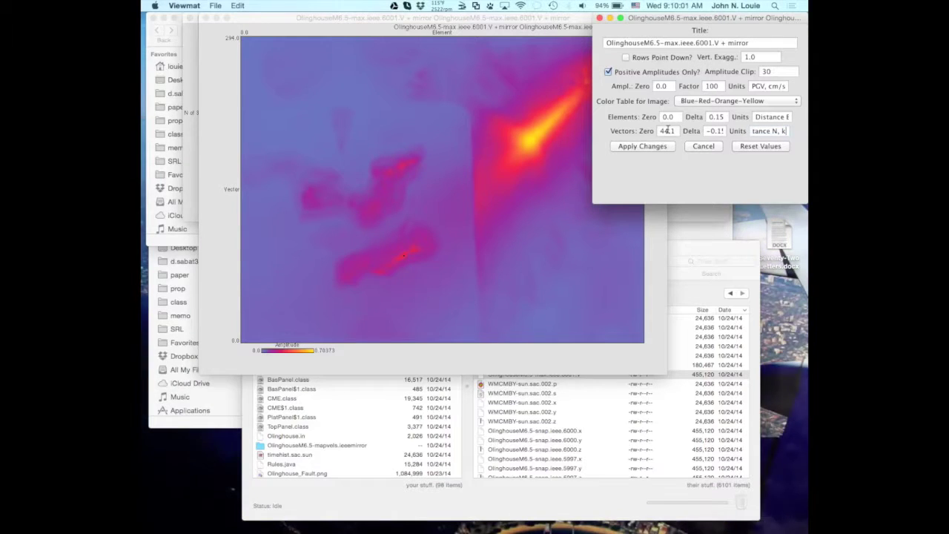
{"action": "type", "text": "m"}
{"action": "left_click", "coordinate": [641, 149]}
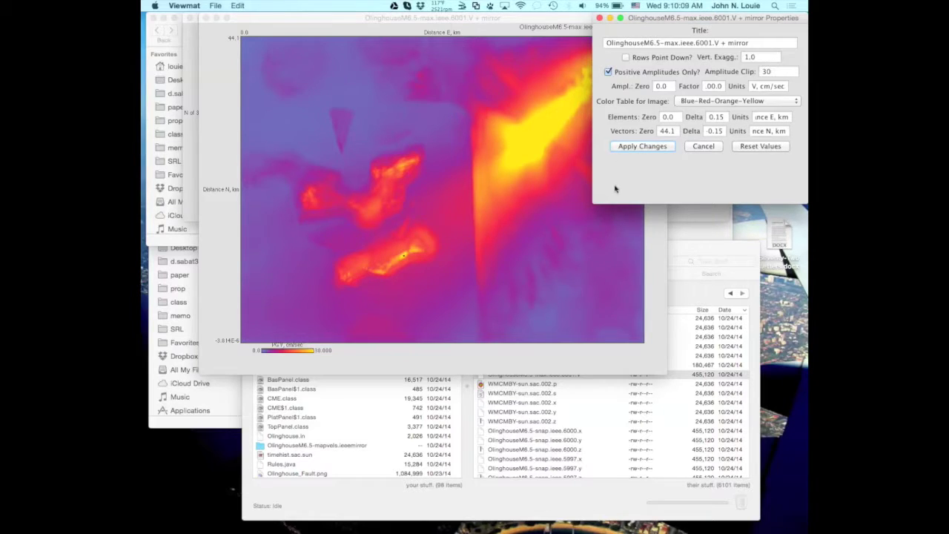
Step: Open Spotlight search from the menu bar
{"action": "left_click", "coordinate": [774, 6]}
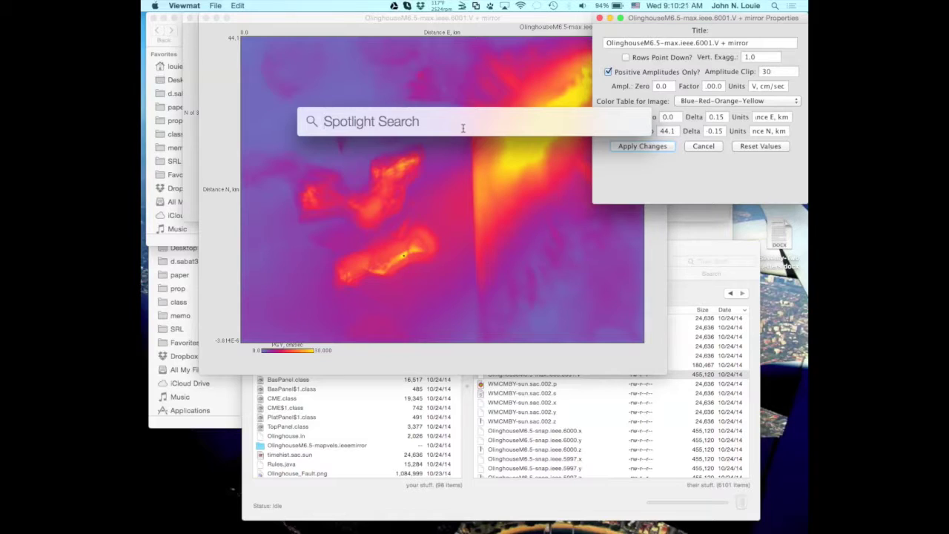
Step: Search Spotlight for MMI and select the ShakeMapMMI.png image result
{"action": "type", "text": "MMIPhotoMapping.h"}
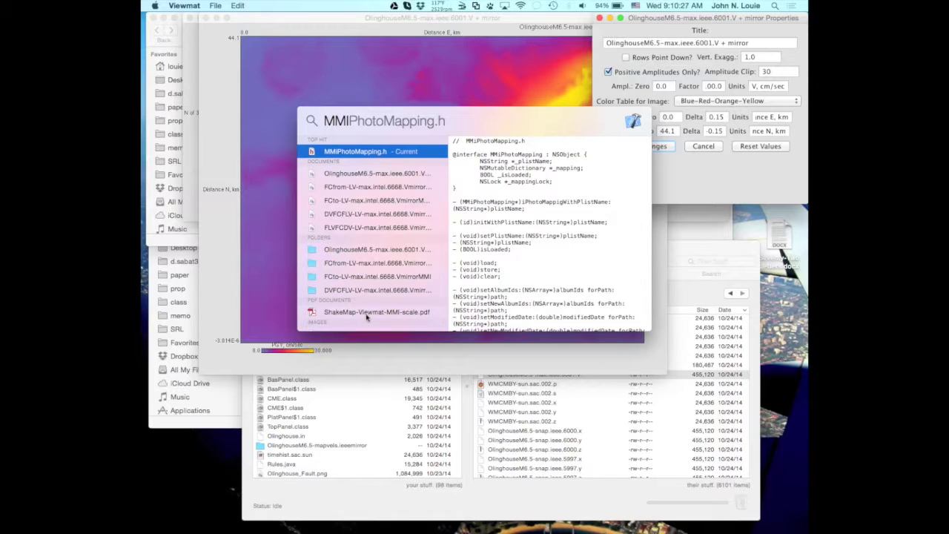
{"action": "scroll", "coordinate": [367, 317], "scroll_direction": "down", "scroll_amount": 5}
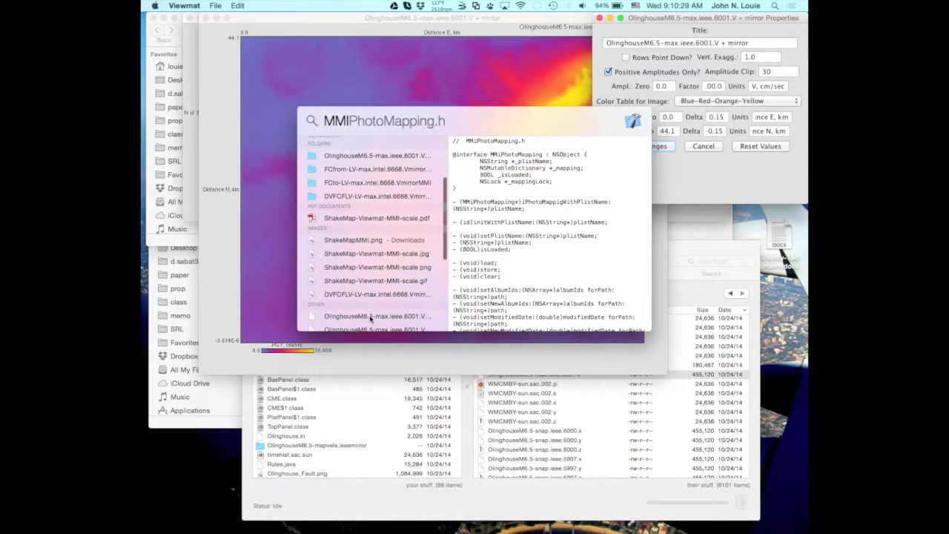
{"action": "left_click", "coordinate": [366, 241]}
Step: Open ShakeMapMMI.png in Preview, zoom to fit, and enlarge the window to read the velocity table
{"action": "double_click", "coordinate": [366, 241]}
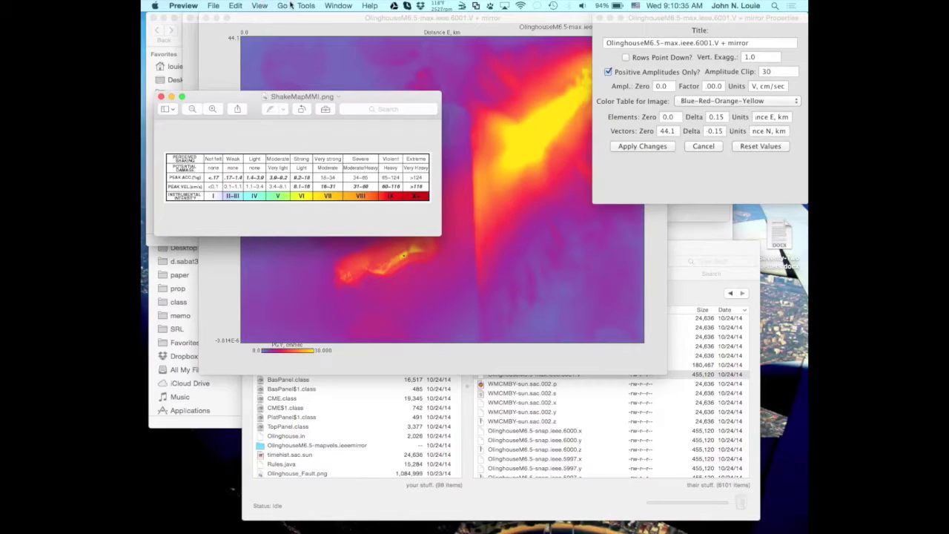
{"action": "left_click", "coordinate": [261, 6]}
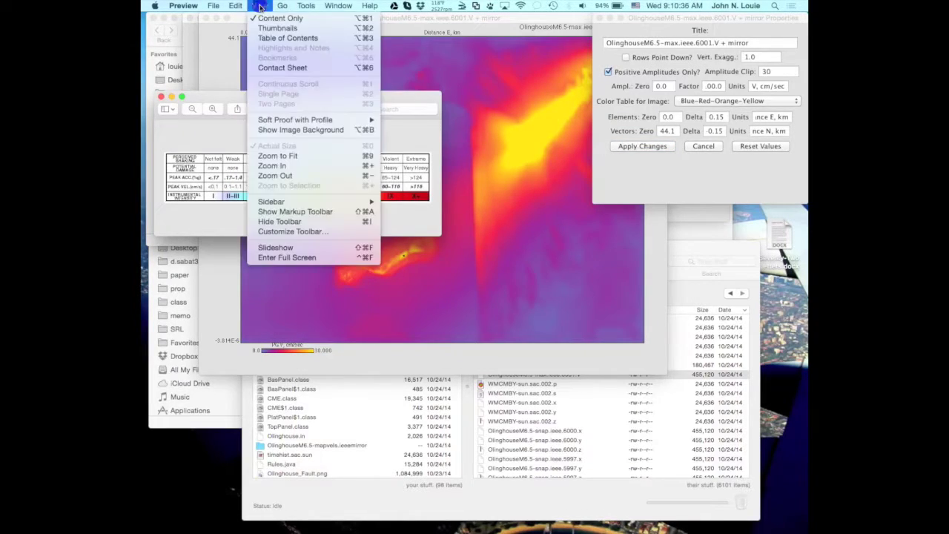
{"action": "left_click", "coordinate": [301, 156]}
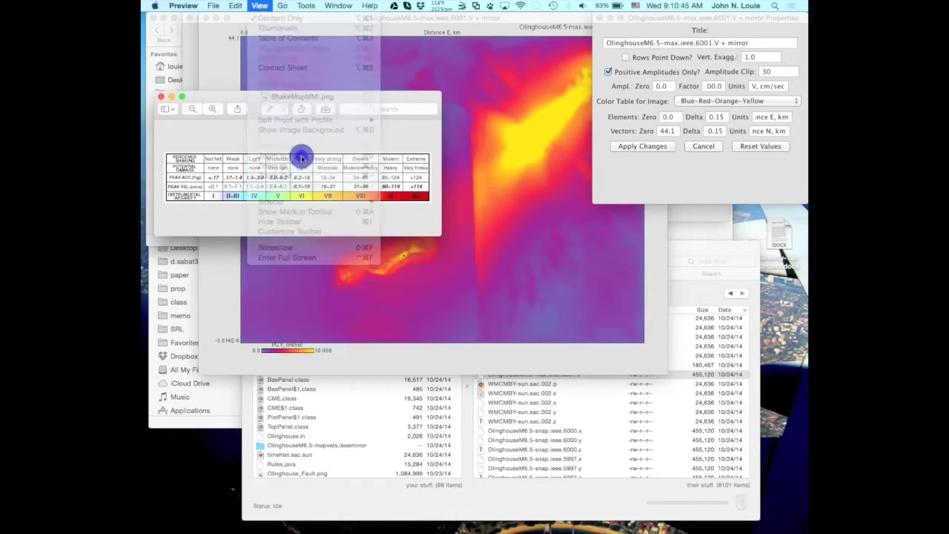
{"action": "left_click_drag", "start_coordinate": [439, 233], "coordinate": [749, 423]}
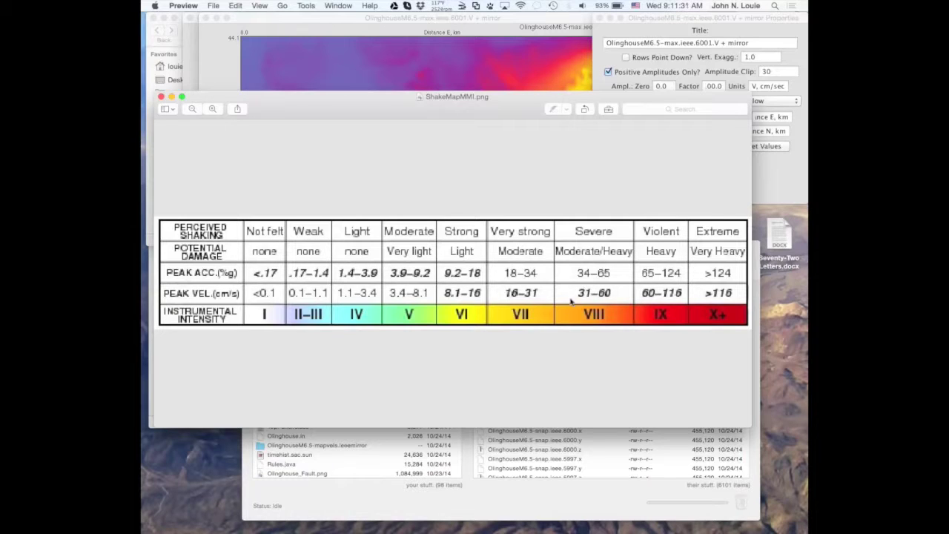
{"action": "left_click", "coordinate": [617, 293]}
{"action": "left_click", "coordinate": [548, 301]}
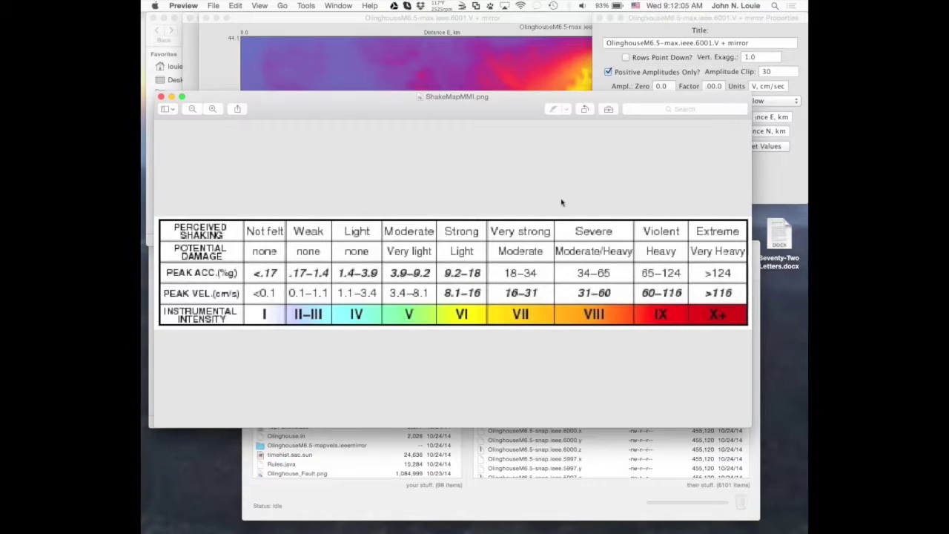
Step: Save the velocity map as the JRG pack OlinghouseM6.5-max.ieee.6001.Vmirror, overwriting the existing file
{"action": "left_click", "coordinate": [478, 30]}
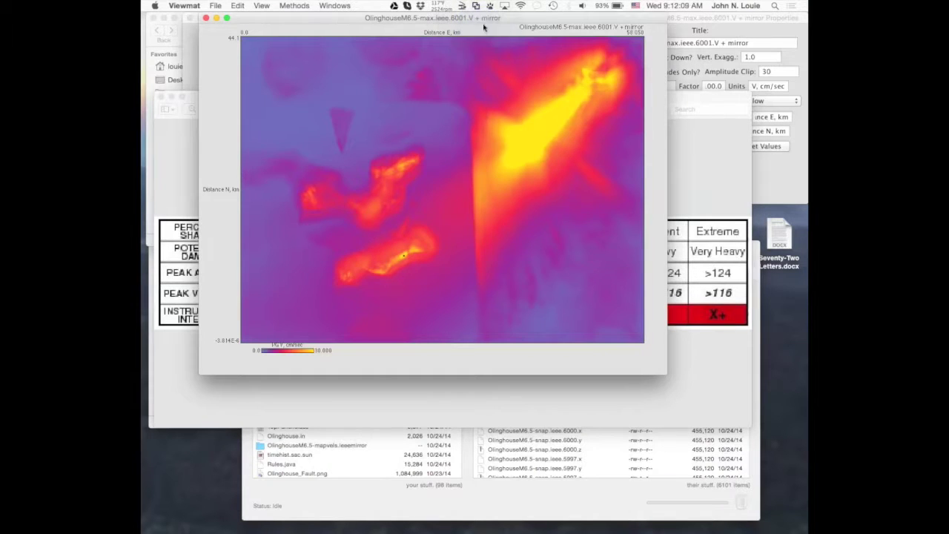
{"action": "left_click", "coordinate": [482, 16]}
{"action": "left_click", "coordinate": [214, 6]}
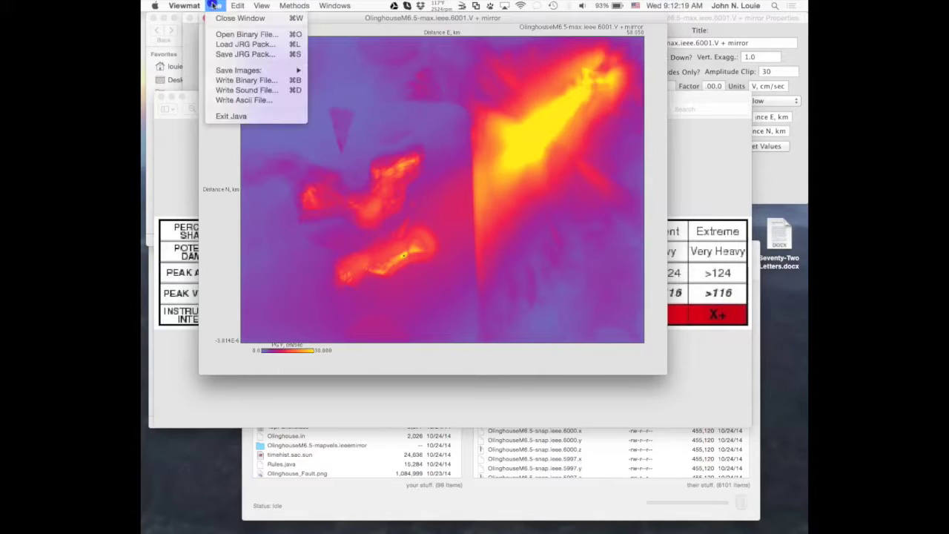
{"action": "left_click", "coordinate": [223, 55]}
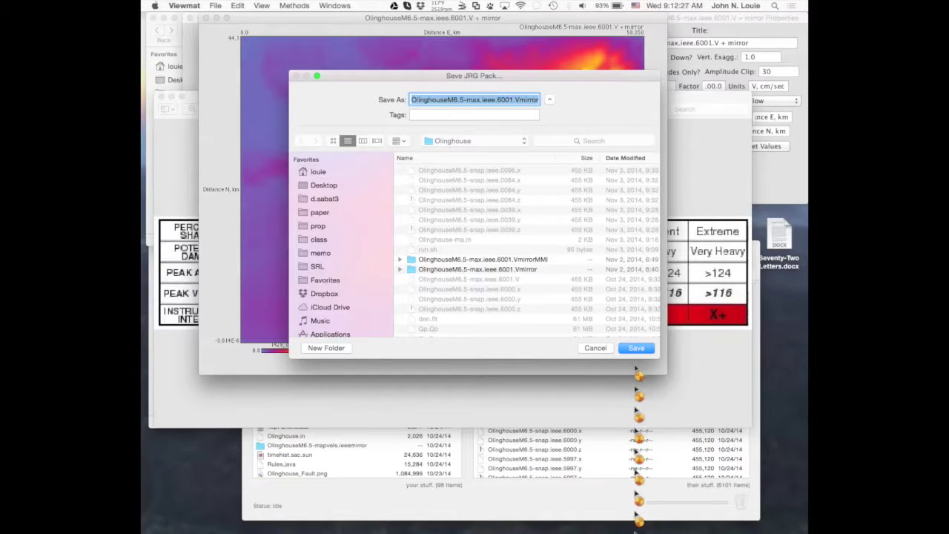
{"action": "left_click", "coordinate": [636, 348]}
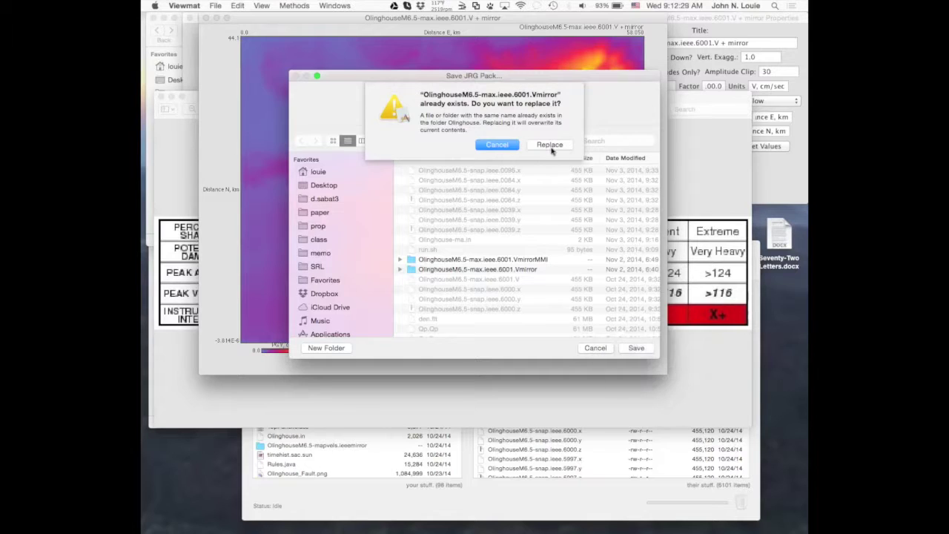
{"action": "left_click", "coordinate": [551, 150]}
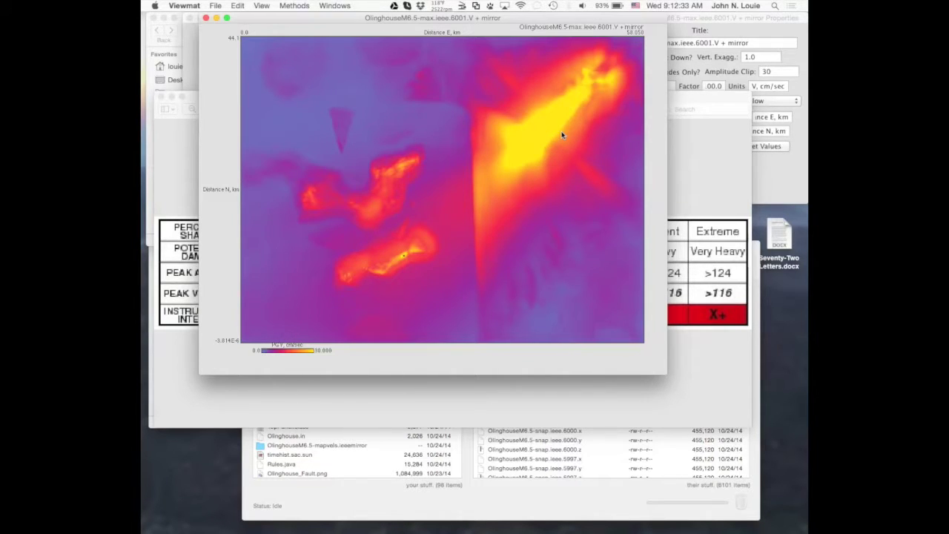
{"action": "left_click", "coordinate": [711, 157]}
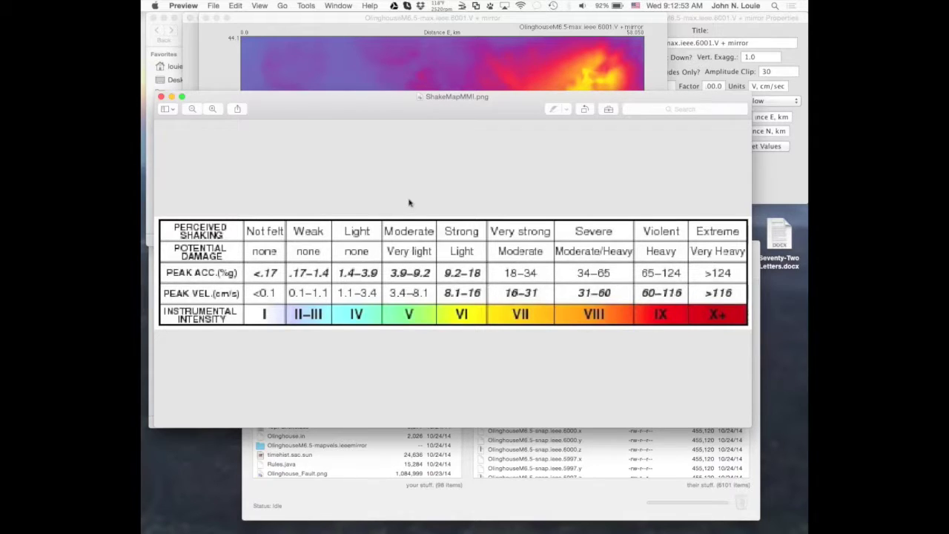
{"action": "left_click", "coordinate": [319, 16]}
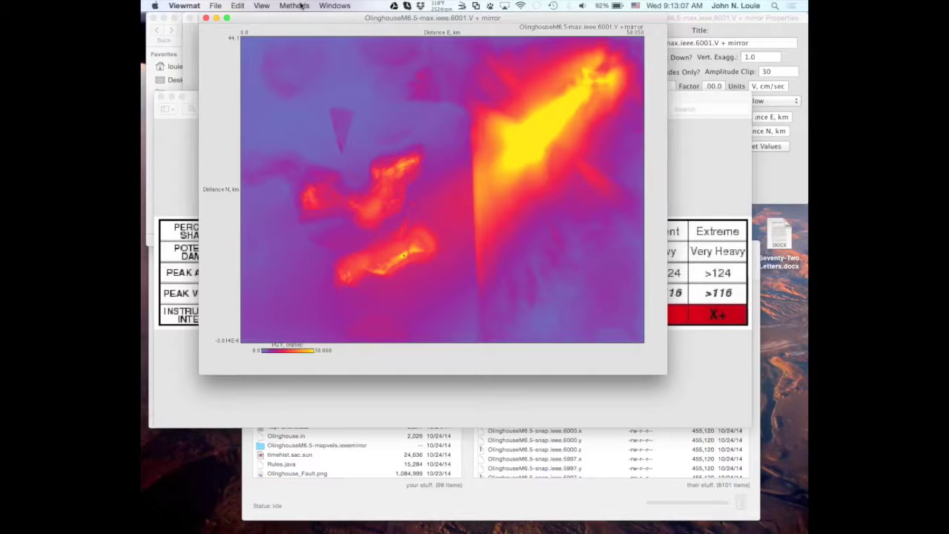
Step: Multiply the whole mirrored data set by a constant value of 100 with multc
{"action": "left_click", "coordinate": [302, 6]}
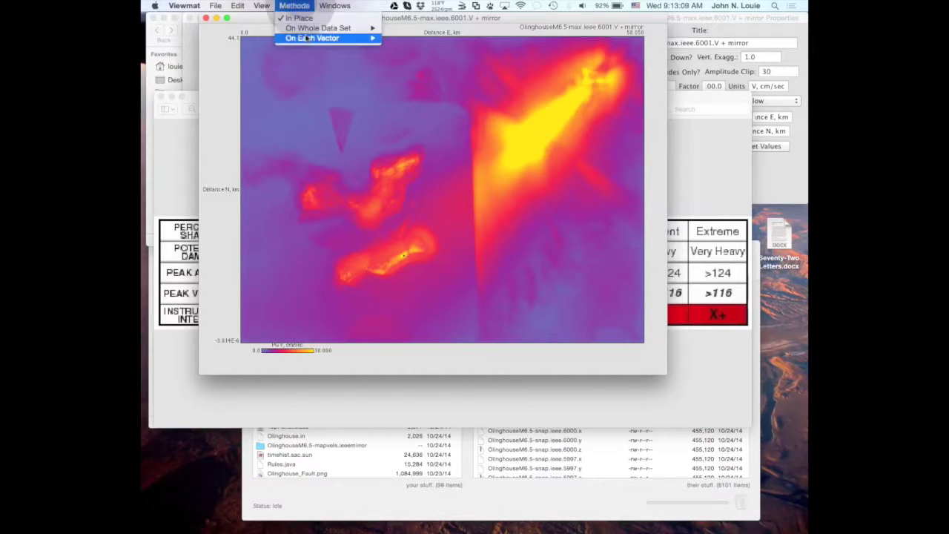
{"action": "mouse_move", "coordinate": [307, 41]}
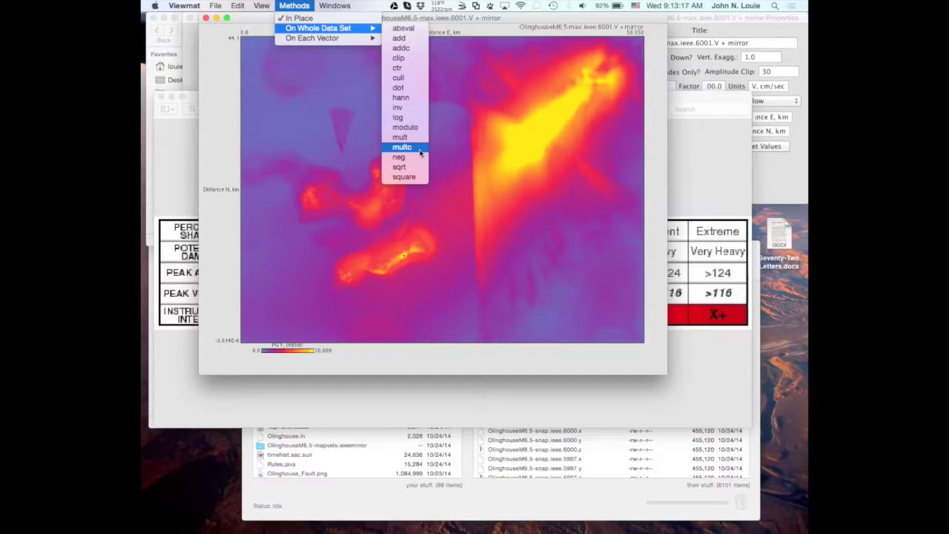
{"action": "left_click", "coordinate": [420, 149]}
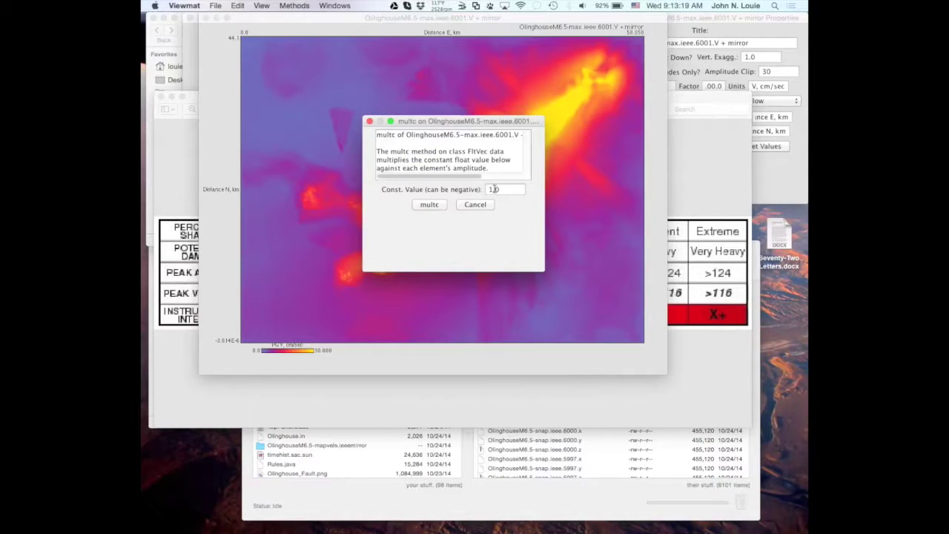
{"action": "double_click", "coordinate": [494, 190]}
{"action": "type", "text": "100"}
{"action": "left_click", "coordinate": [428, 207]}
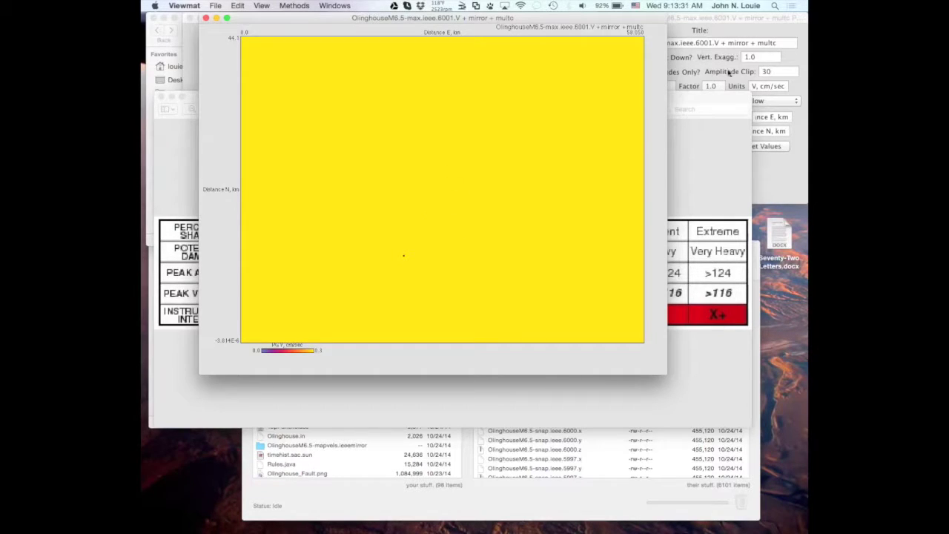
{"action": "left_click", "coordinate": [737, 25]}
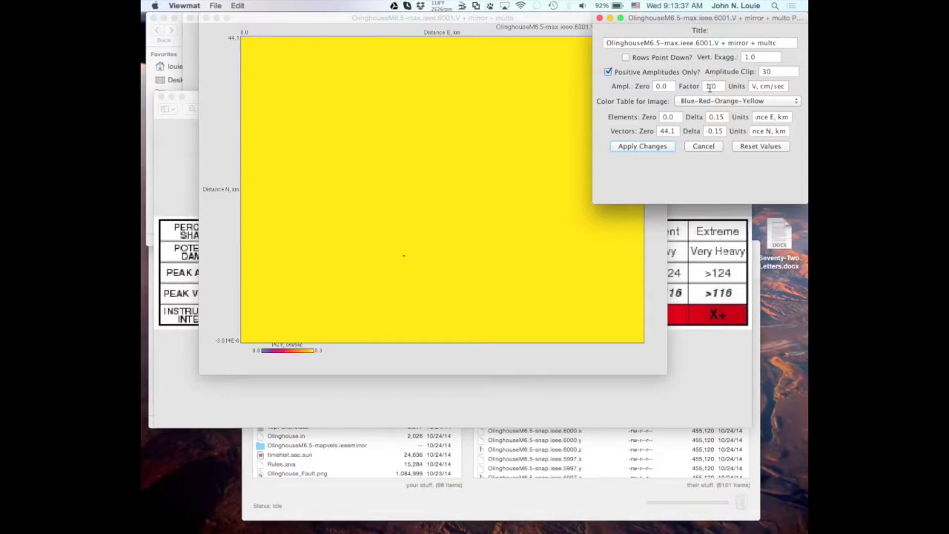
Step: Change the amplitude units to cm/s and apply the display settings to the scaled map
{"action": "left_click", "coordinate": [765, 86]}
{"action": "key", "text": "BackSpace"}
{"action": "key", "text": "BackSpace"}
{"action": "key", "text": "BackSpace"}
{"action": "key", "text": "BackSpace"}
{"action": "key", "text": "BackSpace"}
{"action": "type", "text": "cm/s"}
{"action": "left_click", "coordinate": [767, 71]}
{"action": "left_click", "coordinate": [652, 148]}
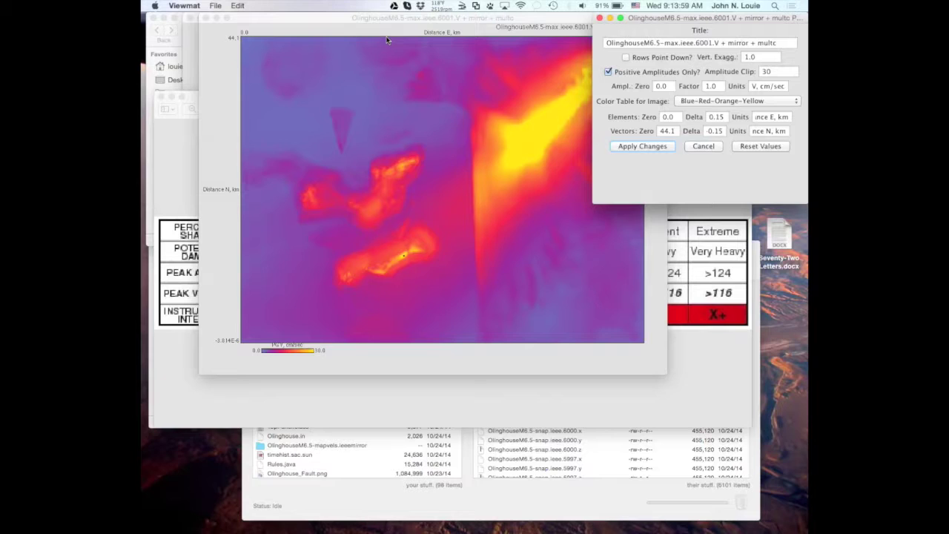
{"action": "left_click", "coordinate": [332, 21]}
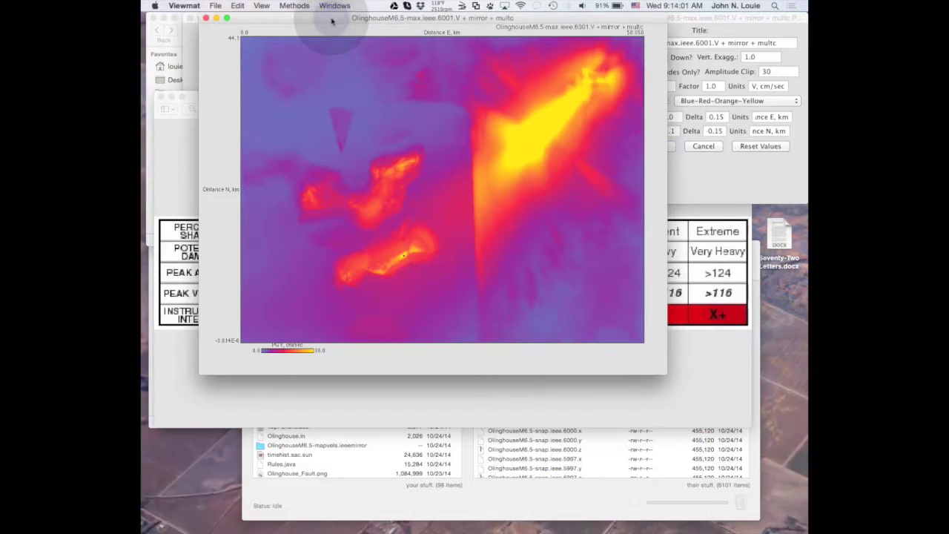
Step: Apply a base-10 log to the whole peak-velocity data set
{"action": "left_click", "coordinate": [298, 5]}
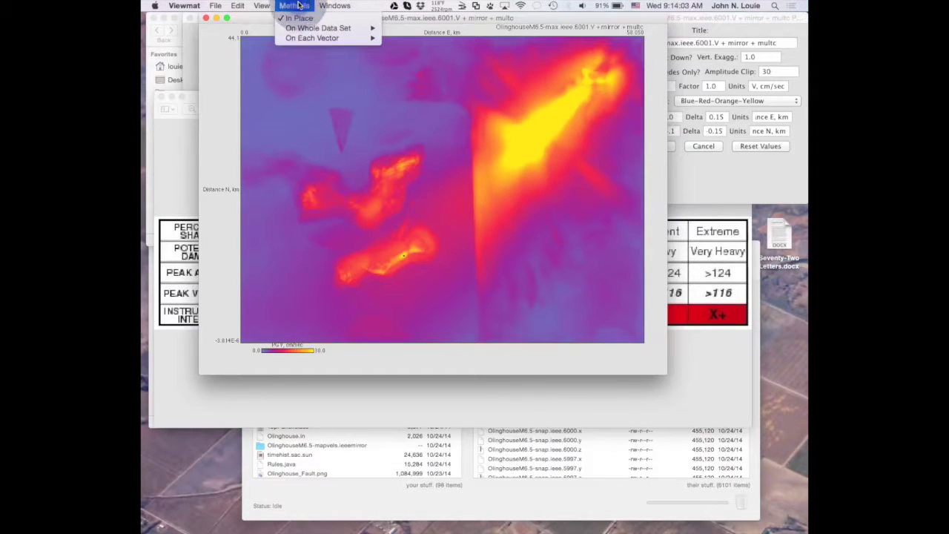
{"action": "mouse_move", "coordinate": [305, 40]}
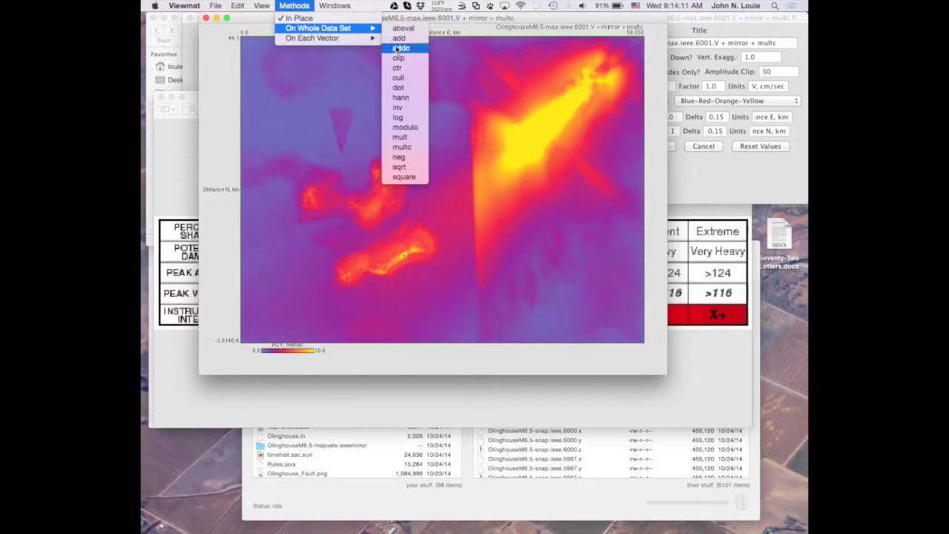
{"action": "left_click", "coordinate": [401, 118]}
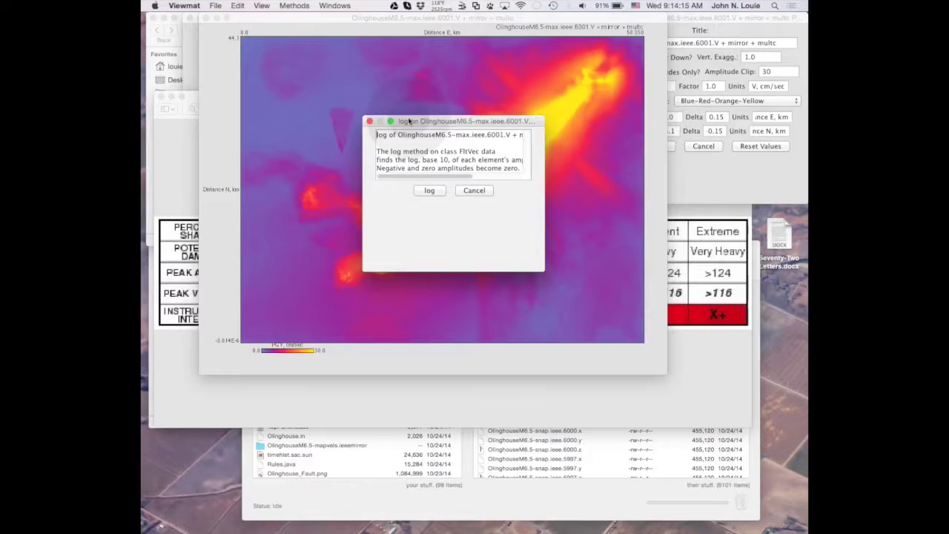
{"action": "left_click", "coordinate": [429, 191]}
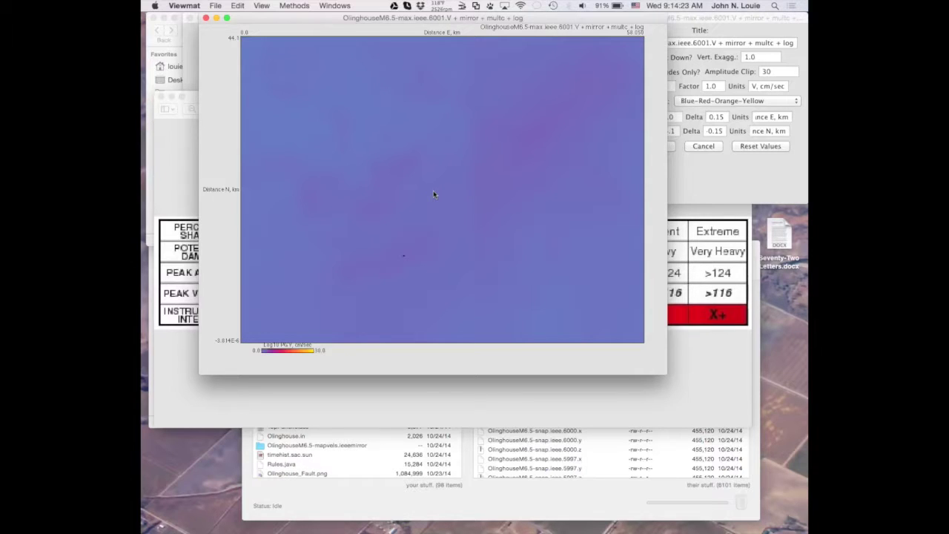
Step: Set the log map's amplitude clip to 2.12 and edit the units label
{"action": "left_click", "coordinate": [736, 181]}
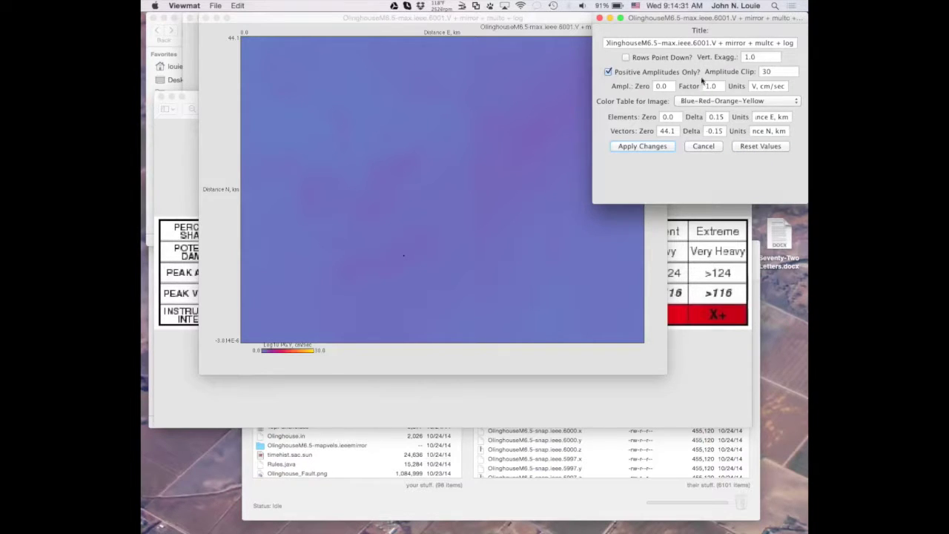
{"action": "left_click_drag", "start_coordinate": [699, 19], "coordinate": [673, 74]}
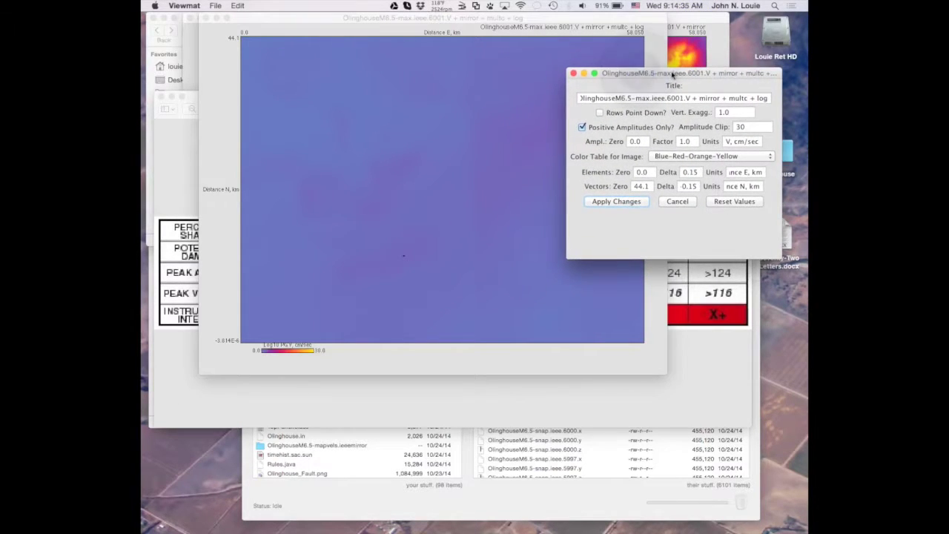
{"action": "double_click", "coordinate": [740, 128]}
{"action": "type", "text": "2.12"}
{"action": "left_click", "coordinate": [738, 142]}
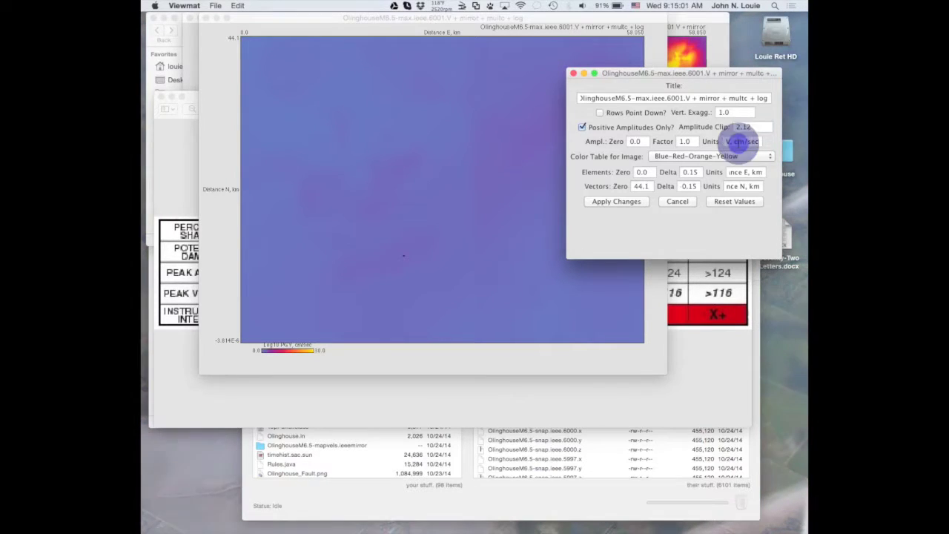
{"action": "key", "text": "BackSpace"}
{"action": "key", "text": "BackSpace"}
{"action": "key", "text": "Left"}
{"action": "key", "text": "Left"}
{"action": "key", "text": "Left"}
{"action": "key", "text": "Left"}
{"action": "key", "text": "Left"}
{"action": "key", "text": "Left"}
{"action": "key", "text": "Left"}
{"action": "key", "text": "Left"}
{"action": "key", "text": "Left"}
{"action": "key", "text": "Left"}
{"action": "key", "text": "Left"}
{"action": "key", "text": "Left"}
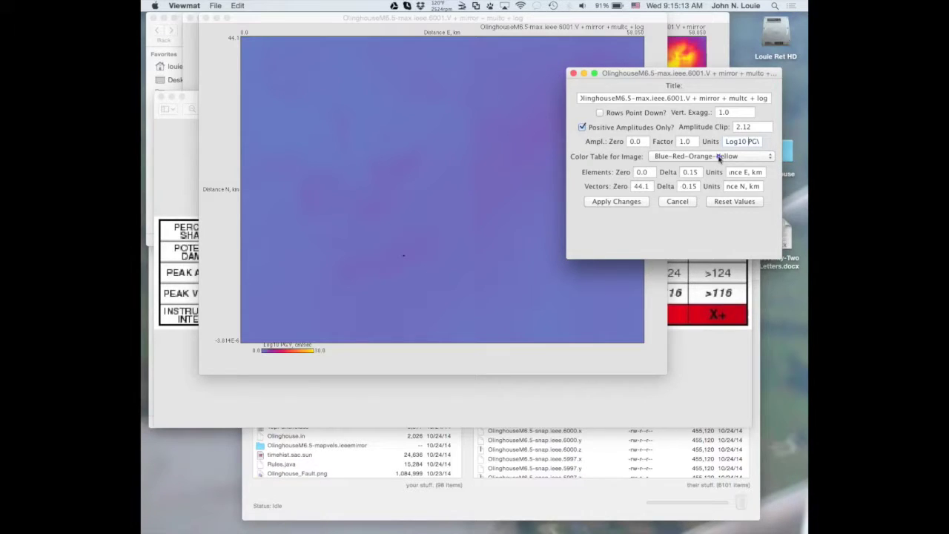
Step: Choose the Topographic colour table and apply the new clip and colour settings
{"action": "left_click", "coordinate": [718, 158]}
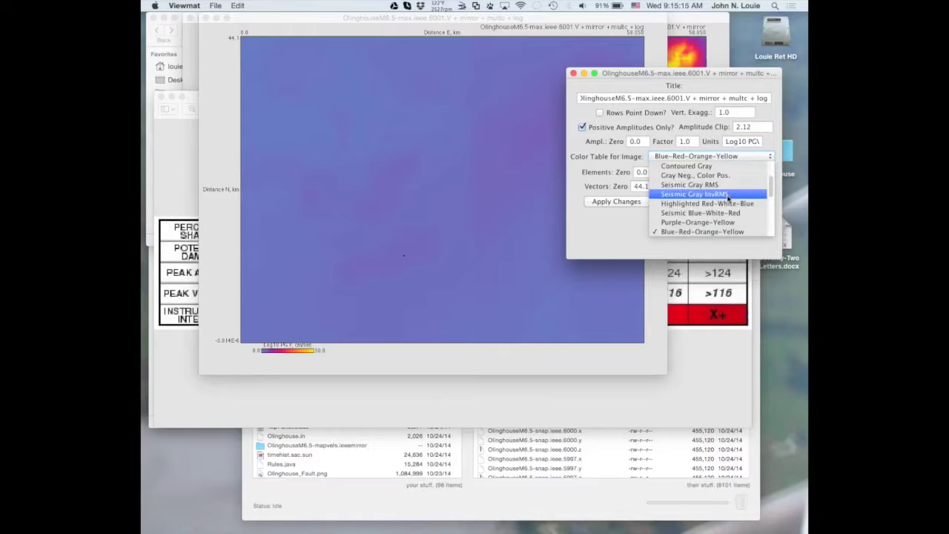
{"action": "scroll", "coordinate": [728, 196], "scroll_direction": "down", "scroll_amount": 3}
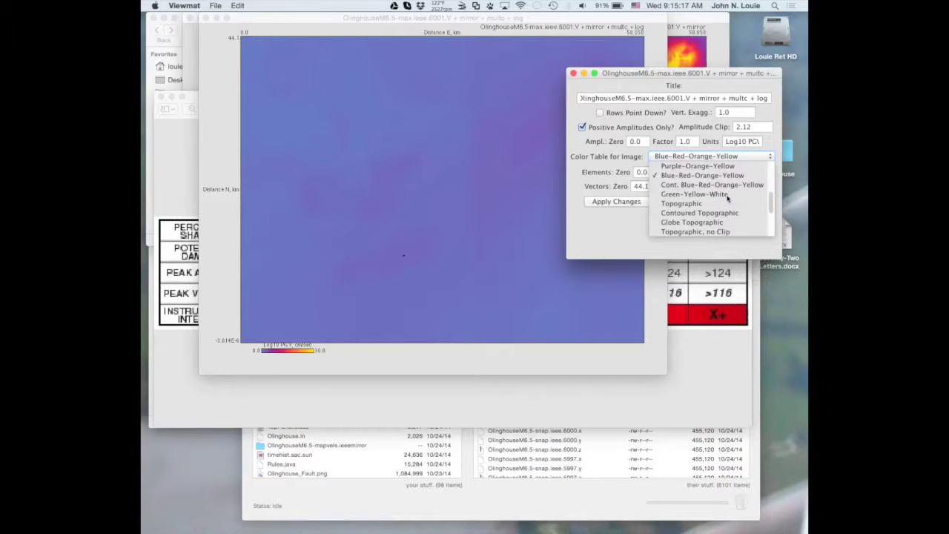
{"action": "left_click", "coordinate": [701, 205]}
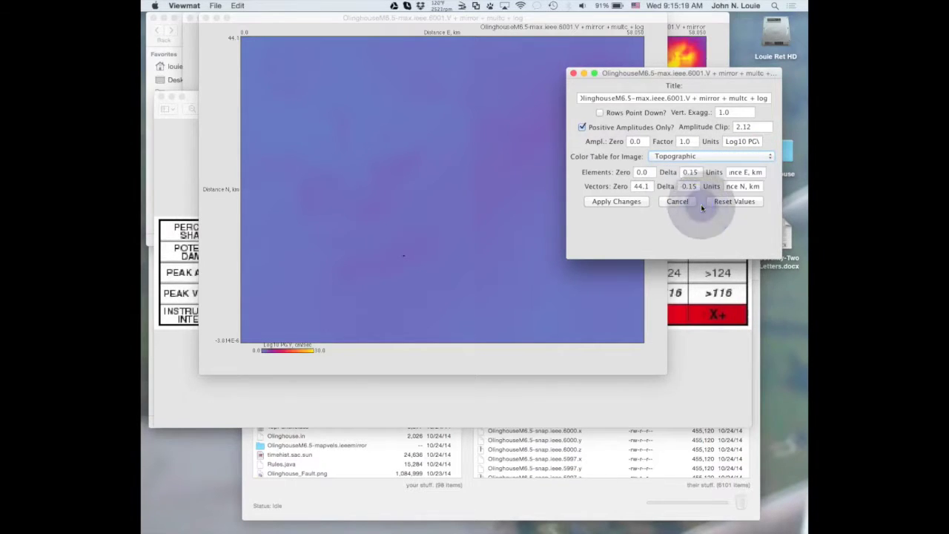
{"action": "left_click", "coordinate": [618, 201]}
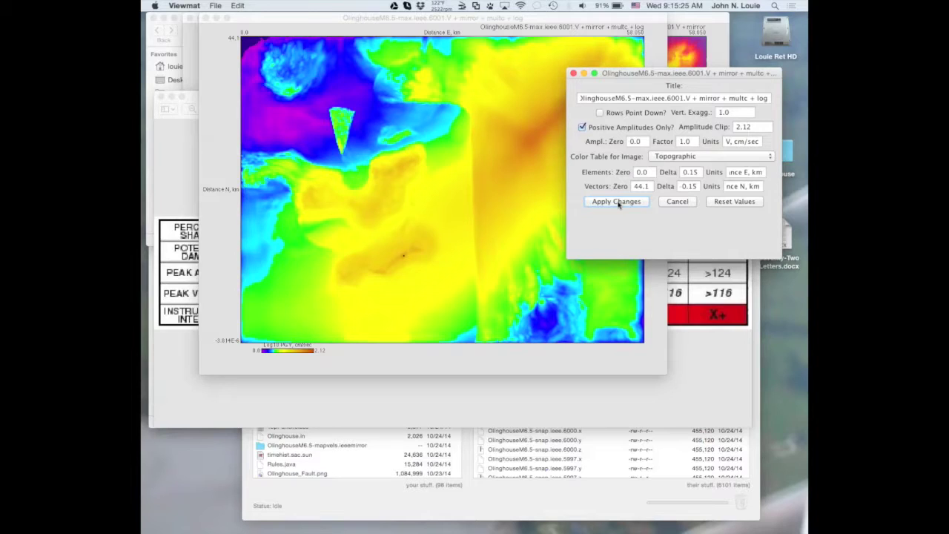
Step: Move the log map window lower and bring the ShakeMapMMI.png intensity table forward
{"action": "left_click", "coordinate": [503, 141]}
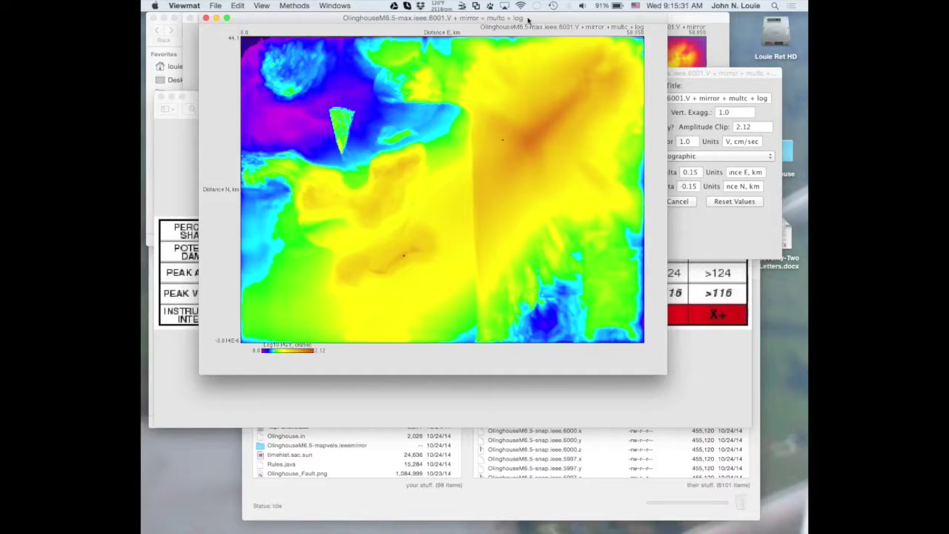
{"action": "left_click_drag", "start_coordinate": [529, 19], "coordinate": [504, 136]}
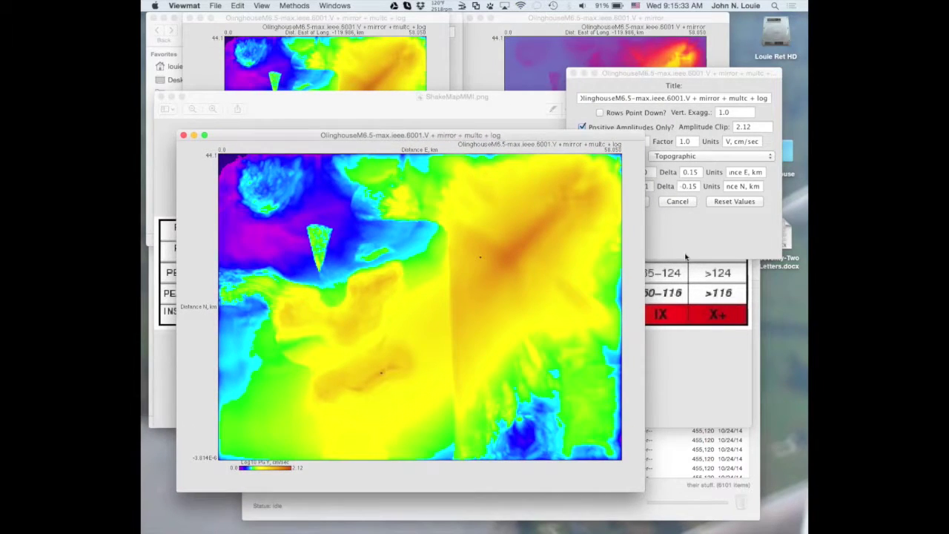
{"action": "left_click", "coordinate": [698, 376]}
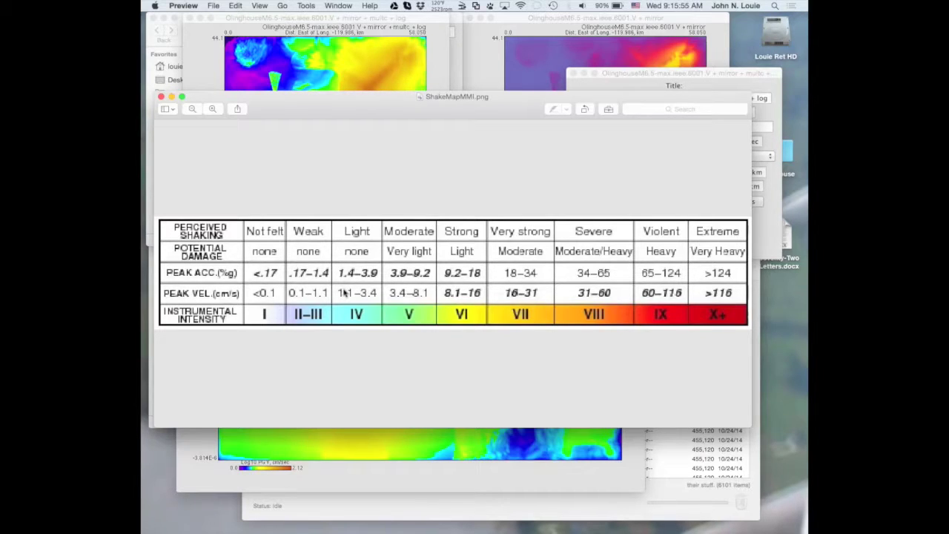
Step: Alternate between the ShakeMapMMI.png table and the log map to compare colours, ending on the map
{"action": "left_click", "coordinate": [364, 476]}
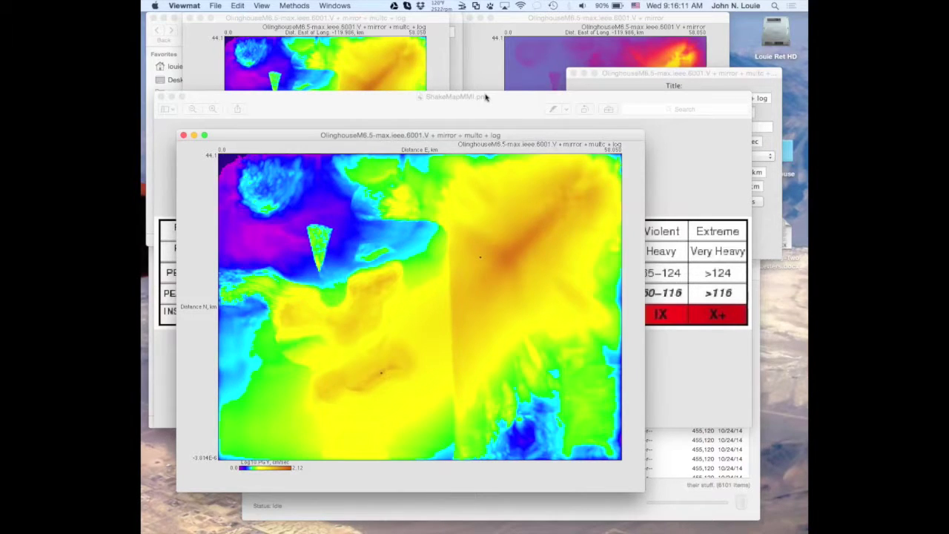
{"action": "left_click", "coordinate": [693, 184]}
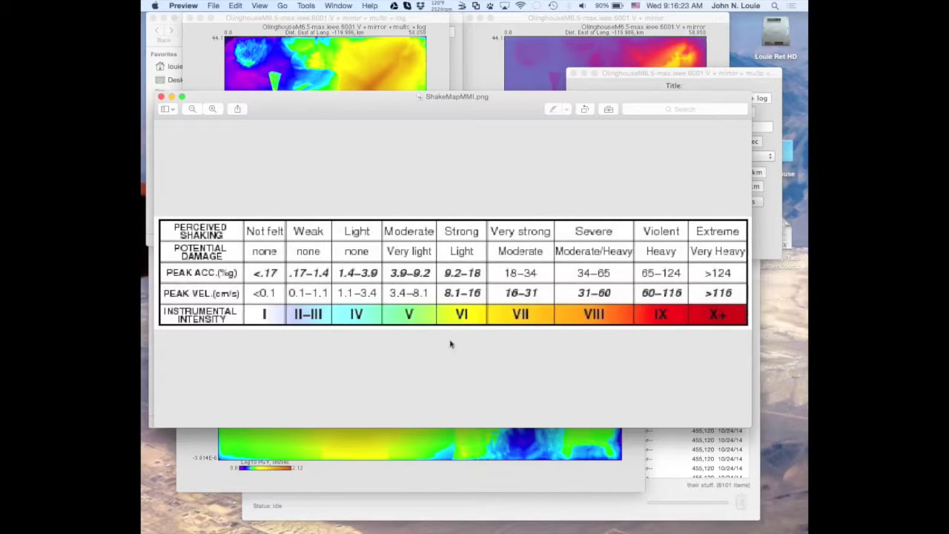
{"action": "left_click", "coordinate": [380, 481]}
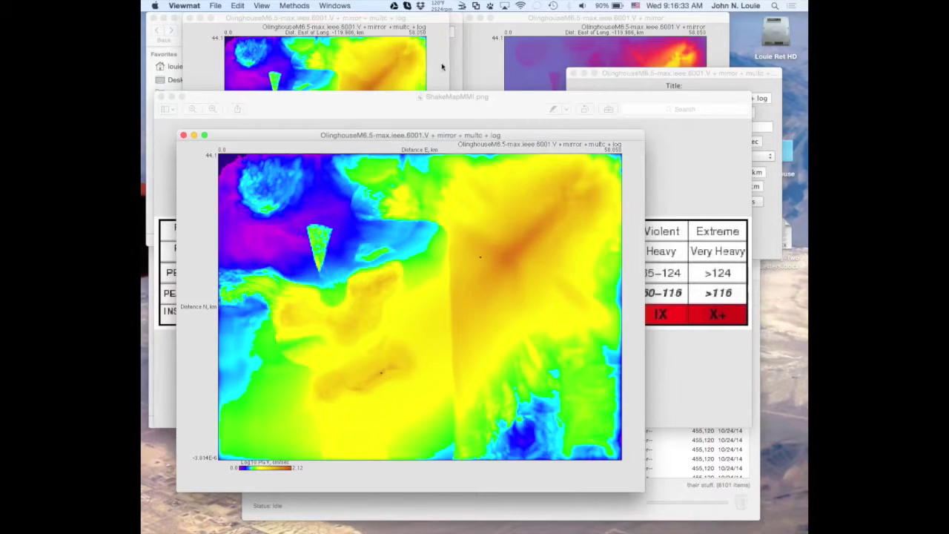
{"action": "left_click", "coordinate": [690, 185]}
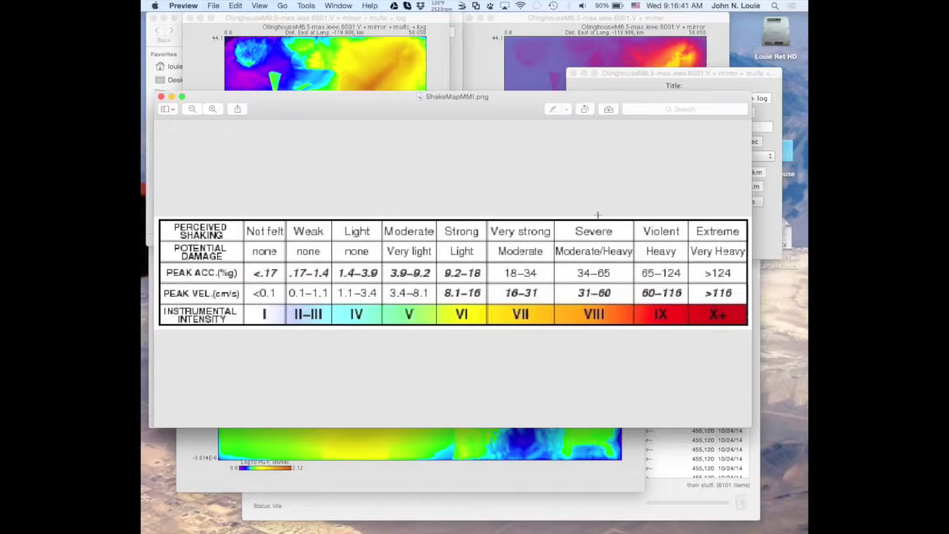
{"action": "left_click", "coordinate": [417, 476]}
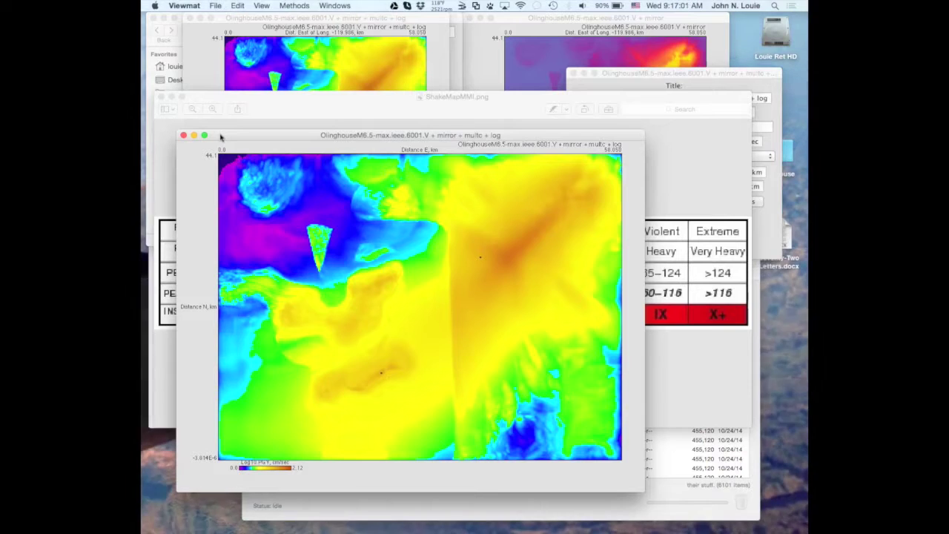
{"action": "left_click", "coordinate": [237, 7]}
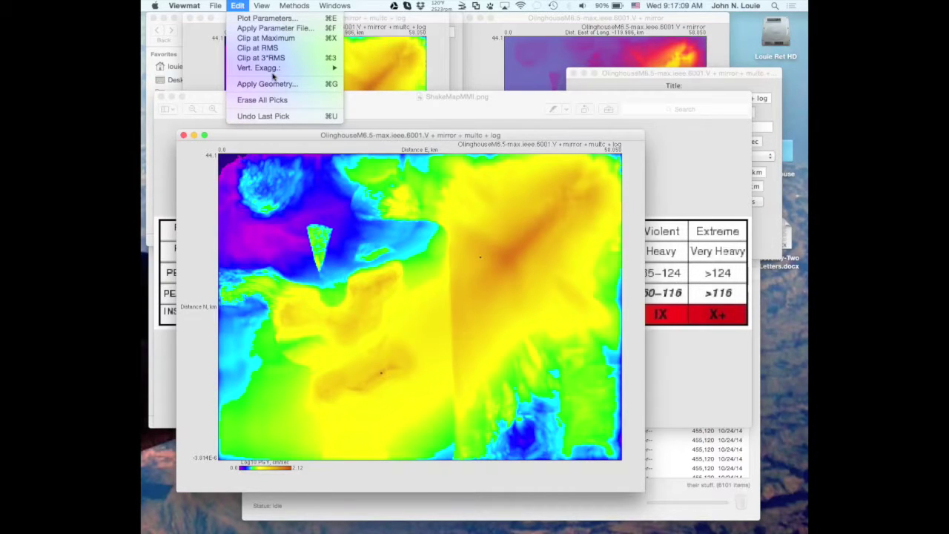
Step: Erase all picks from the log map, then compare it twice with the intensity table
{"action": "left_click", "coordinate": [271, 100]}
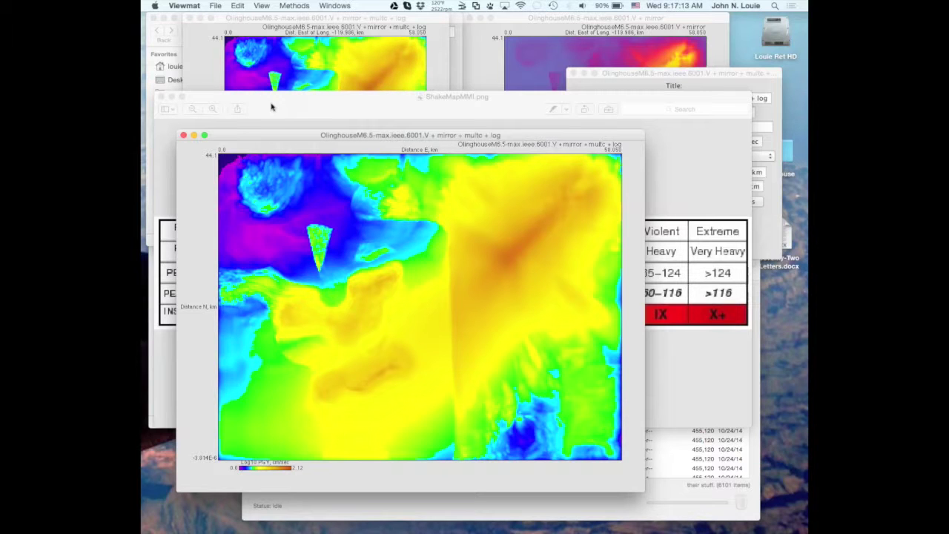
{"action": "left_click", "coordinate": [697, 168]}
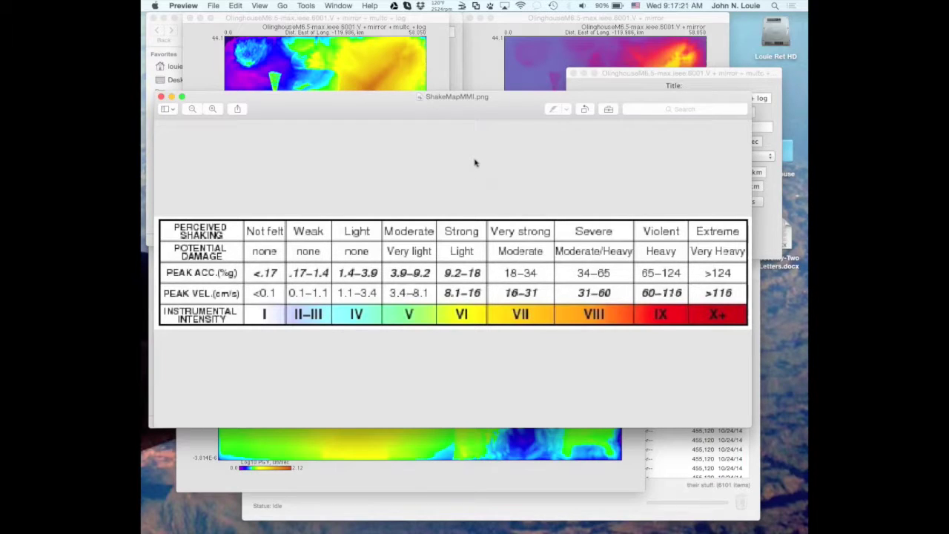
{"action": "left_click", "coordinate": [395, 486]}
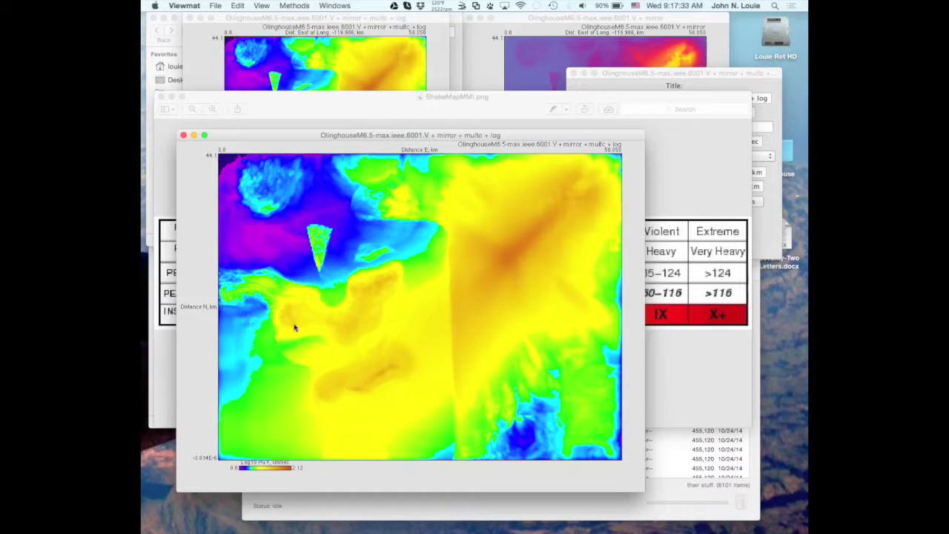
{"action": "left_click", "coordinate": [691, 188]}
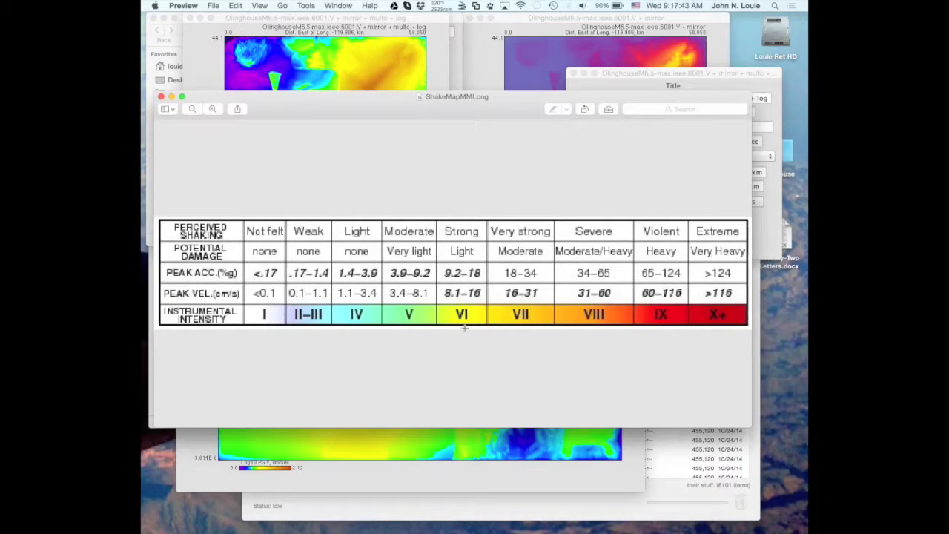
{"action": "left_click", "coordinate": [452, 481]}
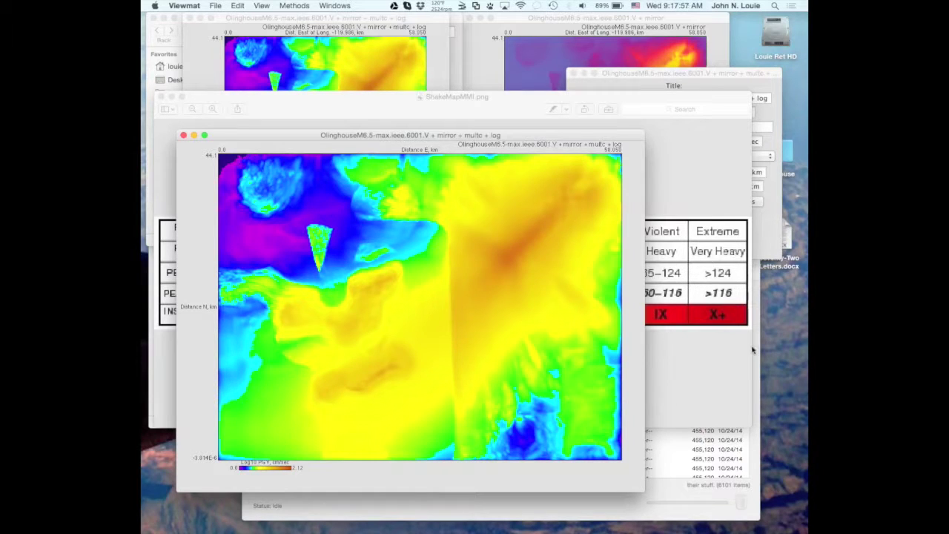
{"action": "left_click", "coordinate": [424, 135]}
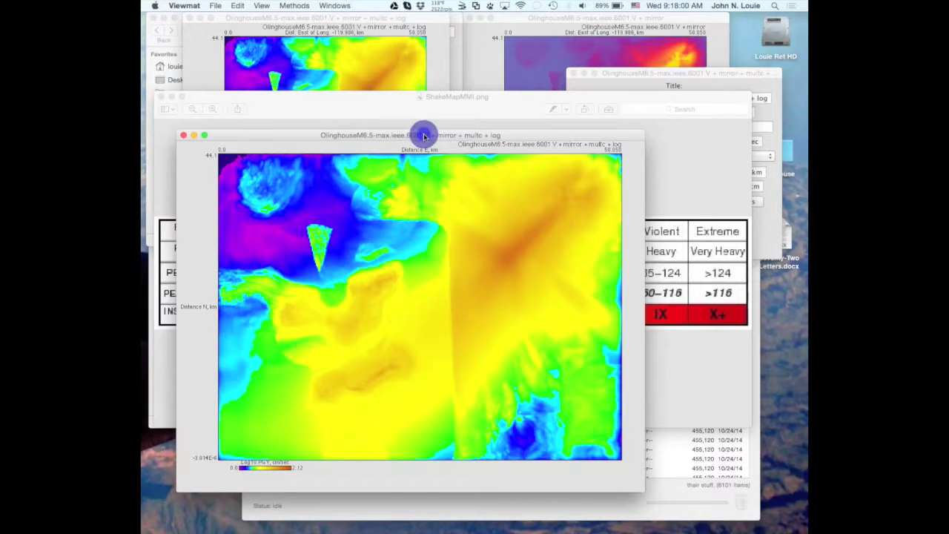
Step: Append MMI to the Vmirror file name and save the JRG pack, replacing the existing copy
{"action": "left_click", "coordinate": [215, 6]}
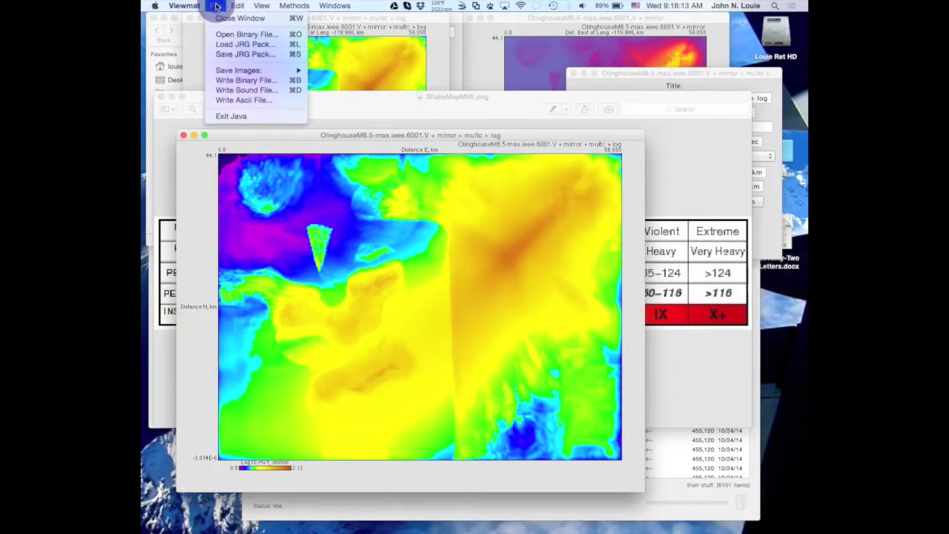
{"action": "left_click", "coordinate": [235, 55]}
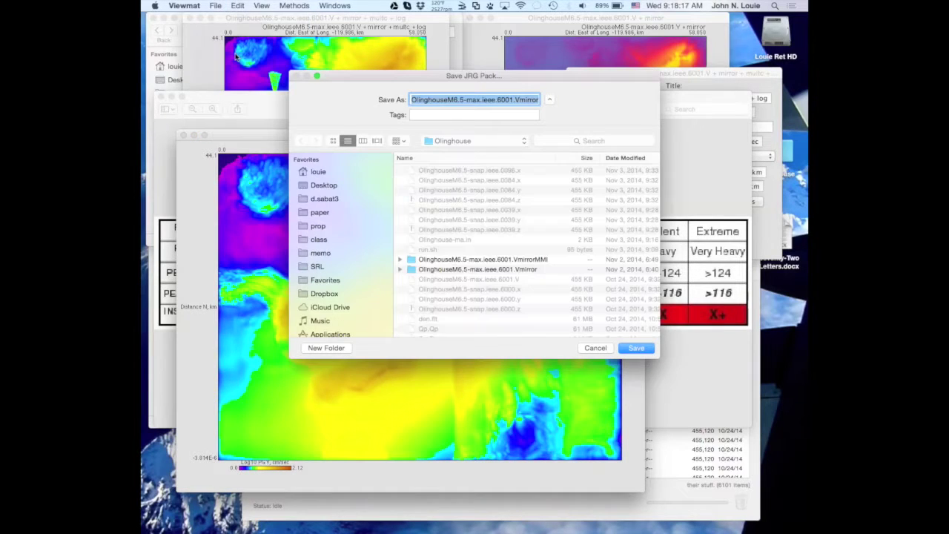
{"action": "left_click", "coordinate": [531, 99]}
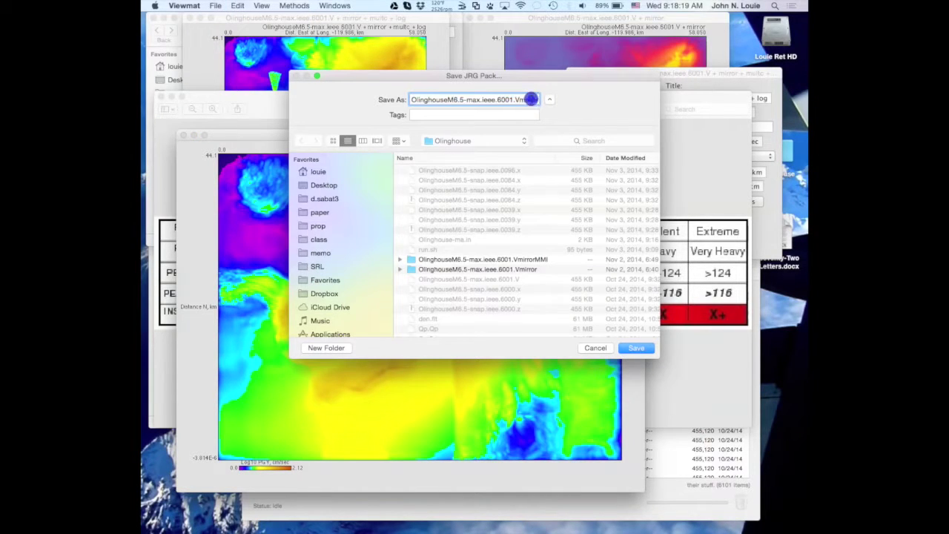
{"action": "type", "text": "multclog"}
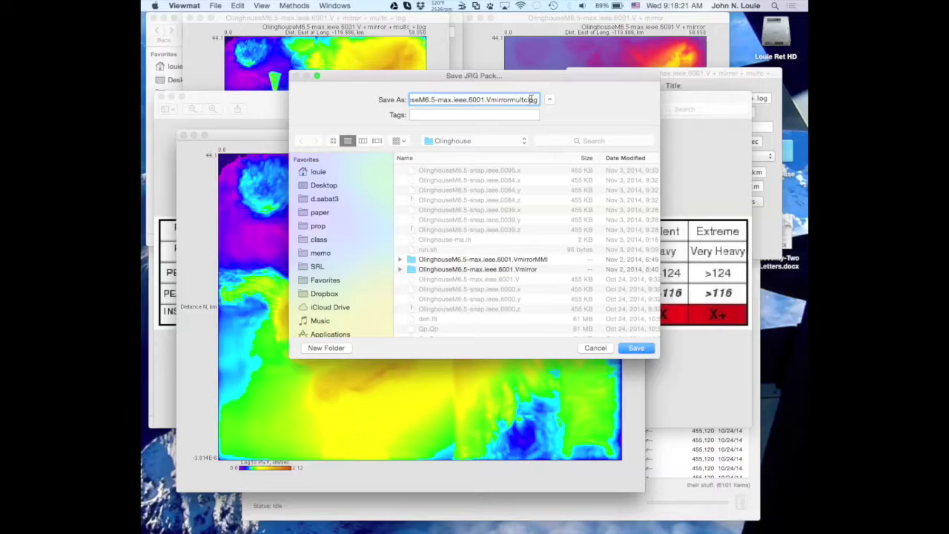
{"action": "key", "text": "BackSpace"}
{"action": "key", "text": "BackSpace"}
{"action": "key", "text": "BackSpace"}
{"action": "key", "text": "BackSpace"}
{"action": "key", "text": "BackSpace"}
{"action": "key", "text": "BackSpace"}
{"action": "key", "text": "BackSpace"}
{"action": "key", "text": "BackSpace"}
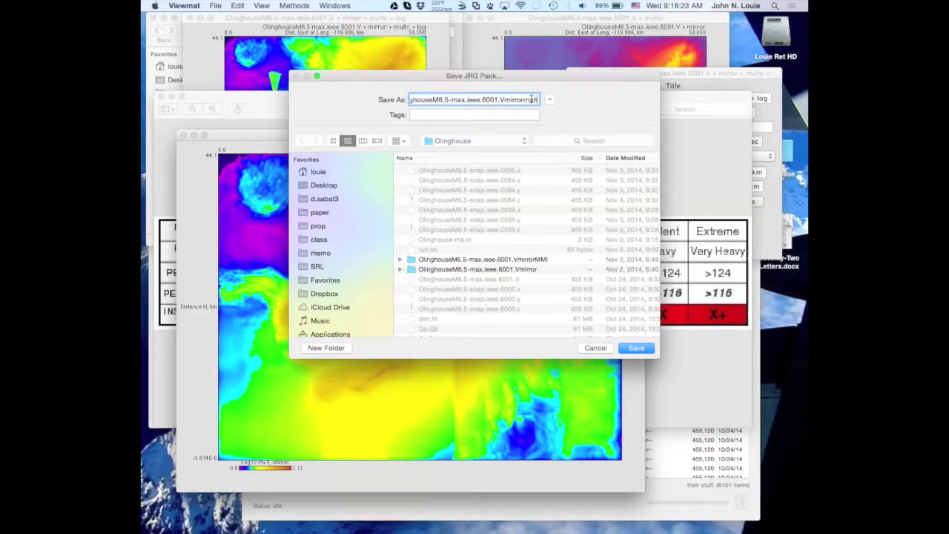
{"action": "key", "text": "Up"}
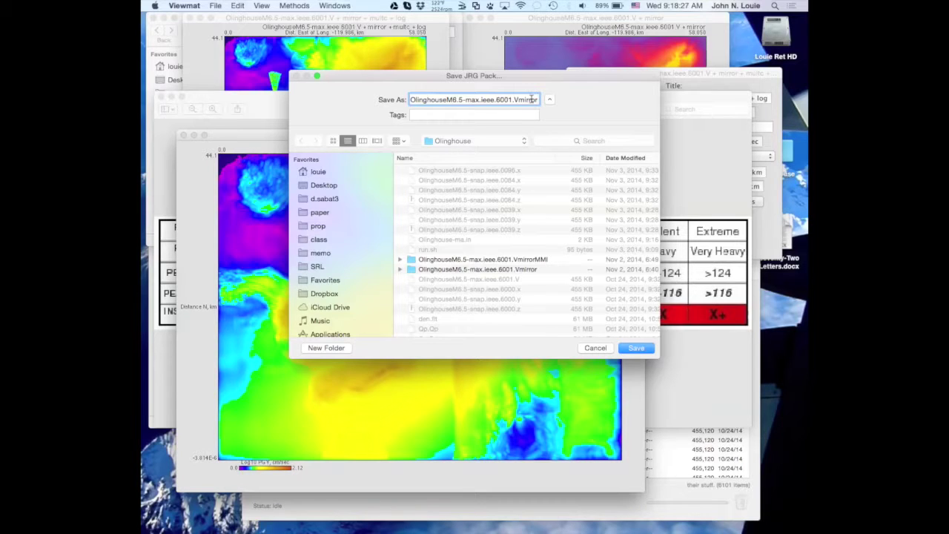
{"action": "type", "text": "MMI"}
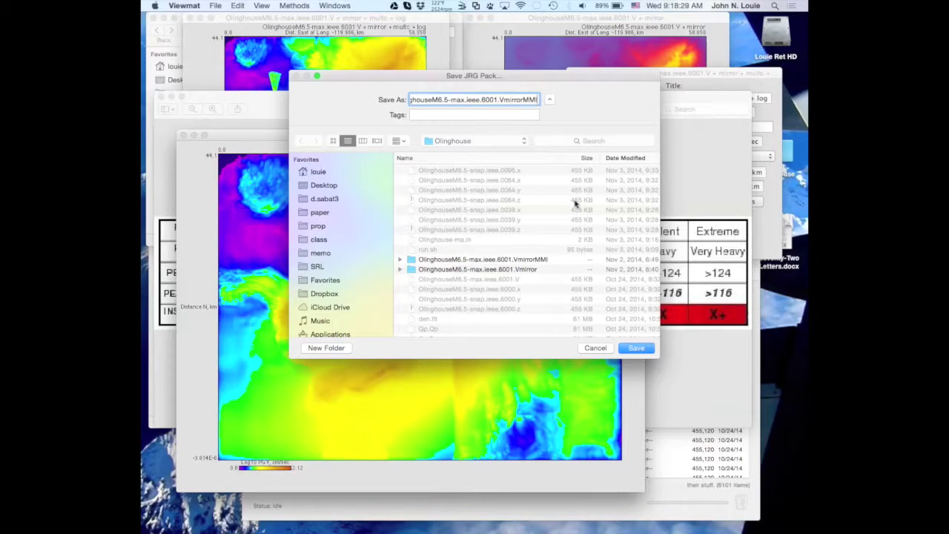
{"action": "left_click", "coordinate": [632, 350]}
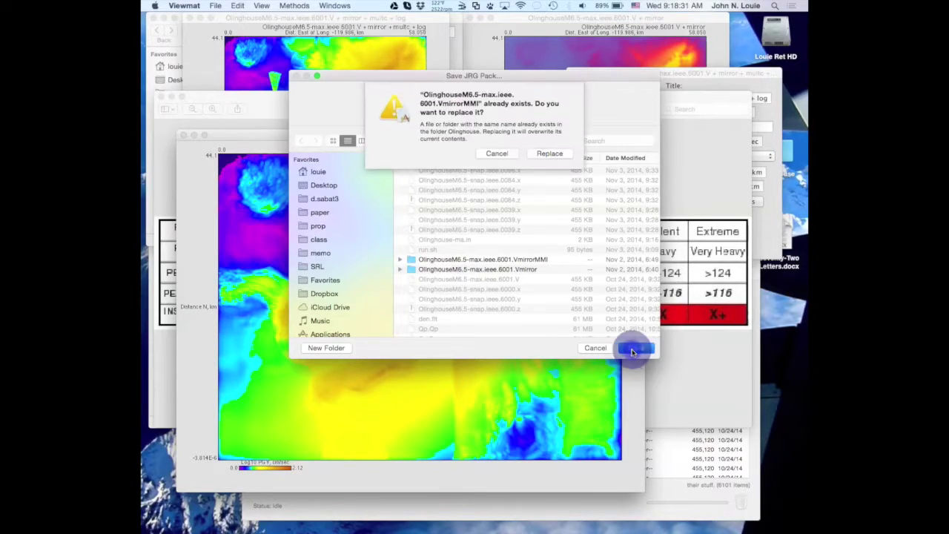
{"action": "left_click", "coordinate": [550, 153]}
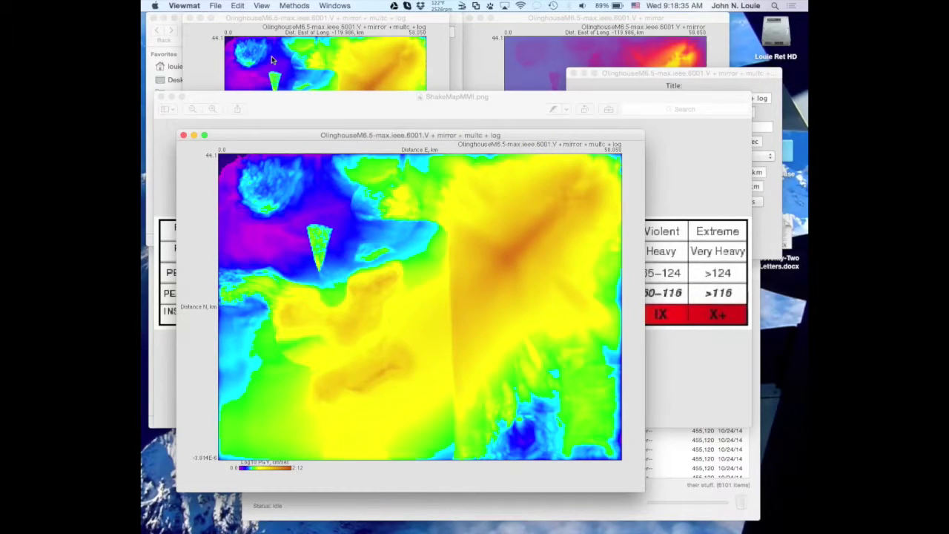
Step: Zoom the plot to a smaller percentage and open the Write Current Plane to PNG File dialog
{"action": "left_click", "coordinate": [215, 5]}
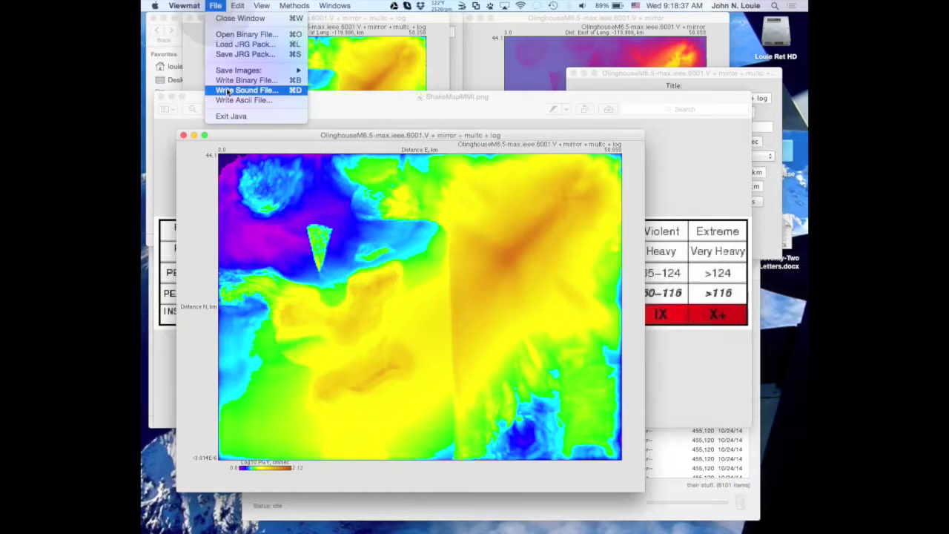
{"action": "mouse_move", "coordinate": [241, 72]}
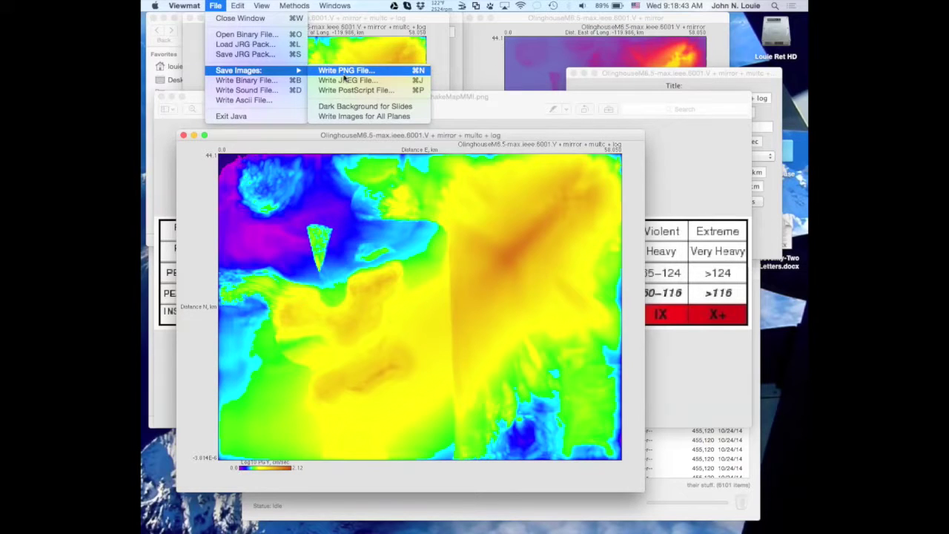
{"action": "left_click", "coordinate": [271, 136]}
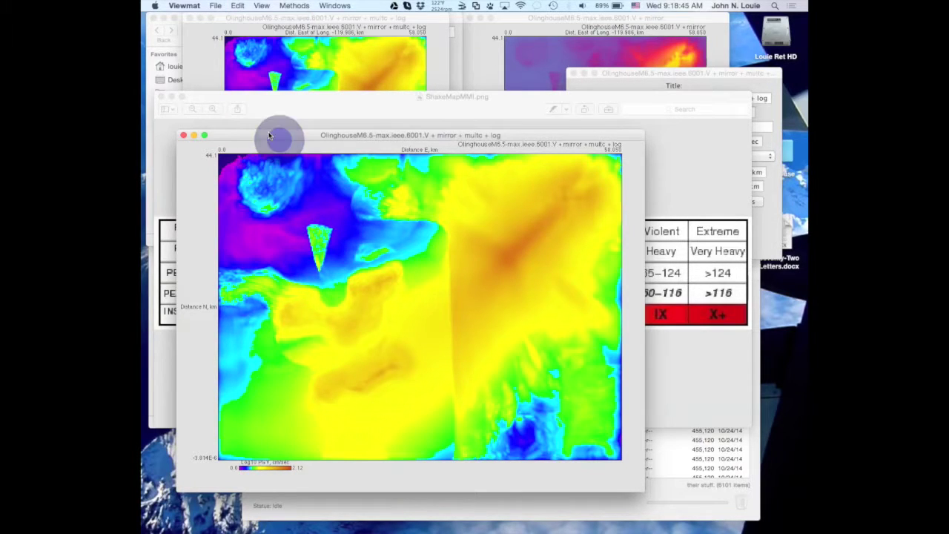
{"action": "left_click", "coordinate": [215, 6]}
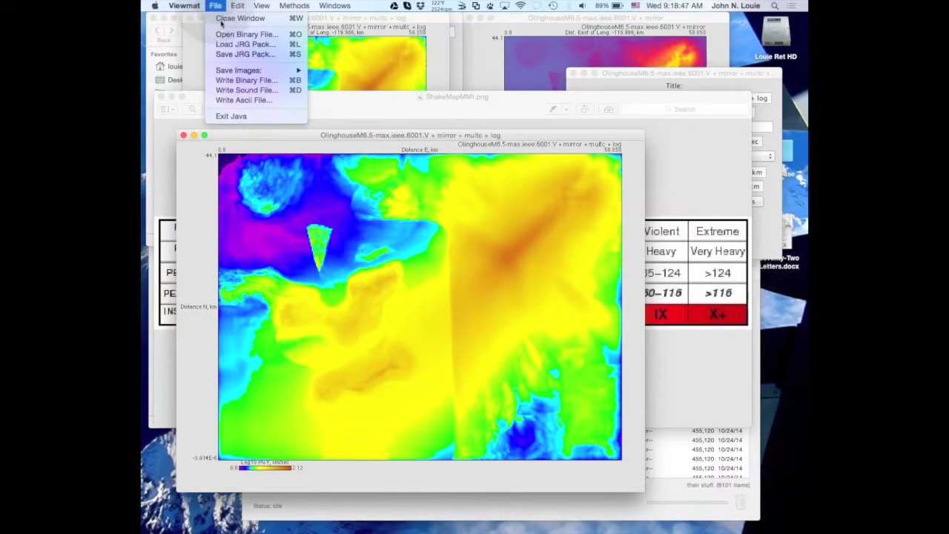
{"action": "mouse_move", "coordinate": [264, 6]}
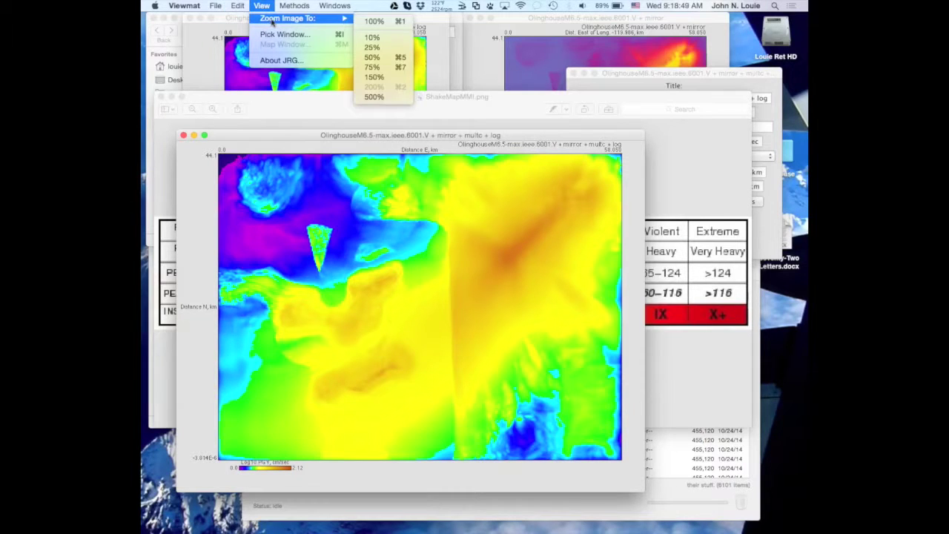
{"action": "left_click", "coordinate": [373, 20]}
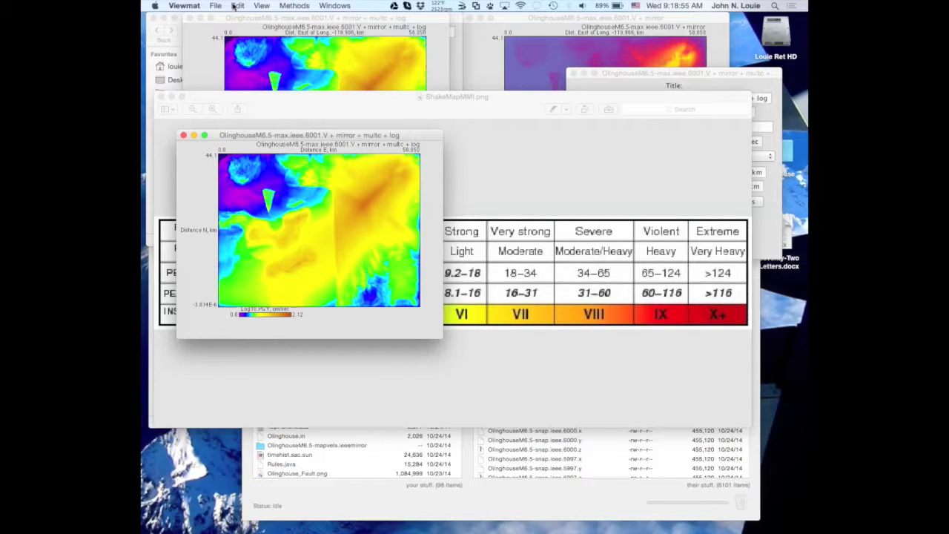
{"action": "left_click", "coordinate": [215, 5]}
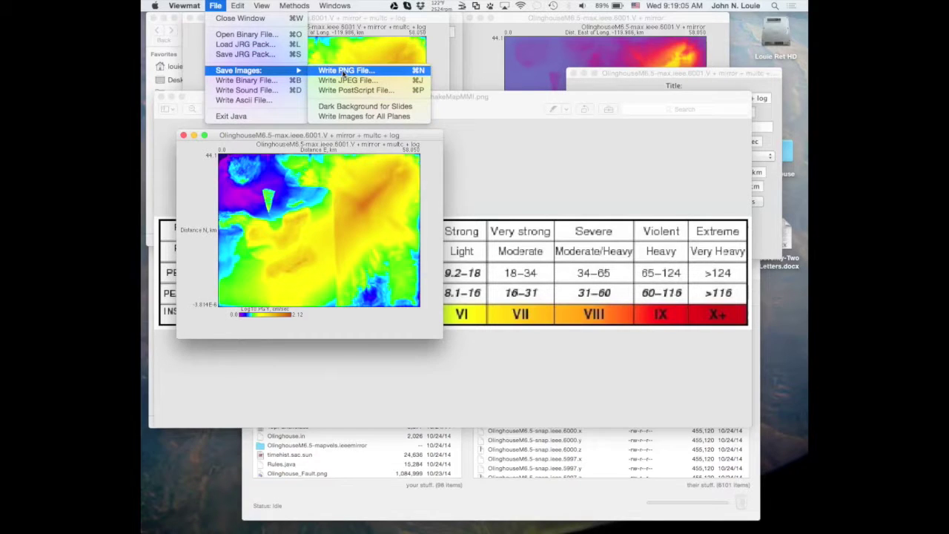
{"action": "left_click", "coordinate": [346, 70]}
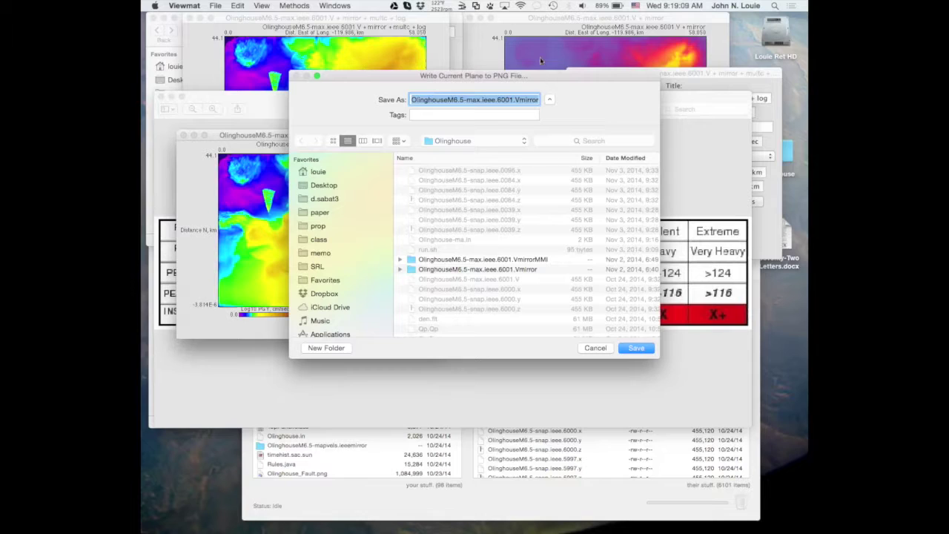
Step: Change the exported PNG name's suffix after Vmirror to MMI and save it as VmirrorMMI.png
{"action": "left_click", "coordinate": [530, 101]}
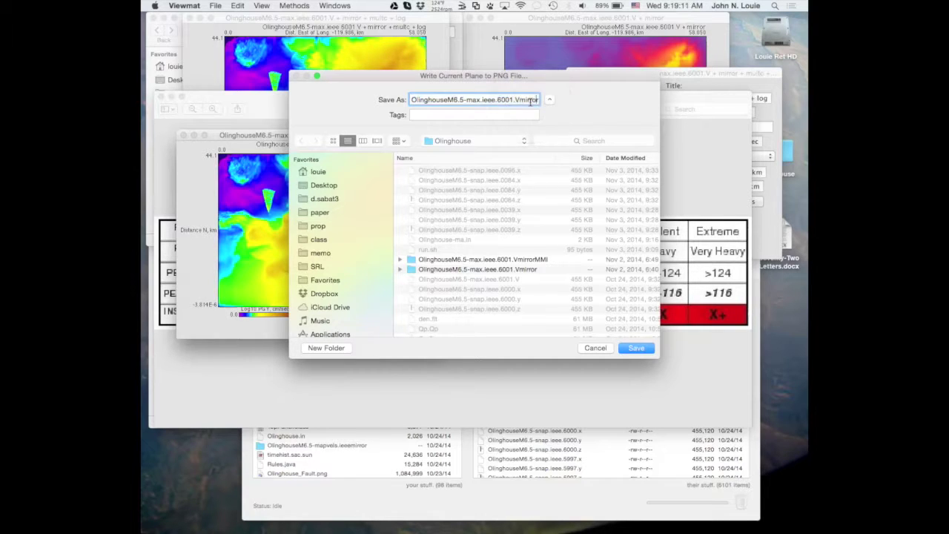
{"action": "type", "text": "multclog"}
{"action": "key", "text": "BackSpace"}
{"action": "key", "text": "BackSpace"}
{"action": "key", "text": "BackSpace"}
{"action": "key", "text": "BackSpace"}
{"action": "key", "text": "BackSpace"}
{"action": "key", "text": "BackSpace"}
{"action": "key", "text": "BackSpace"}
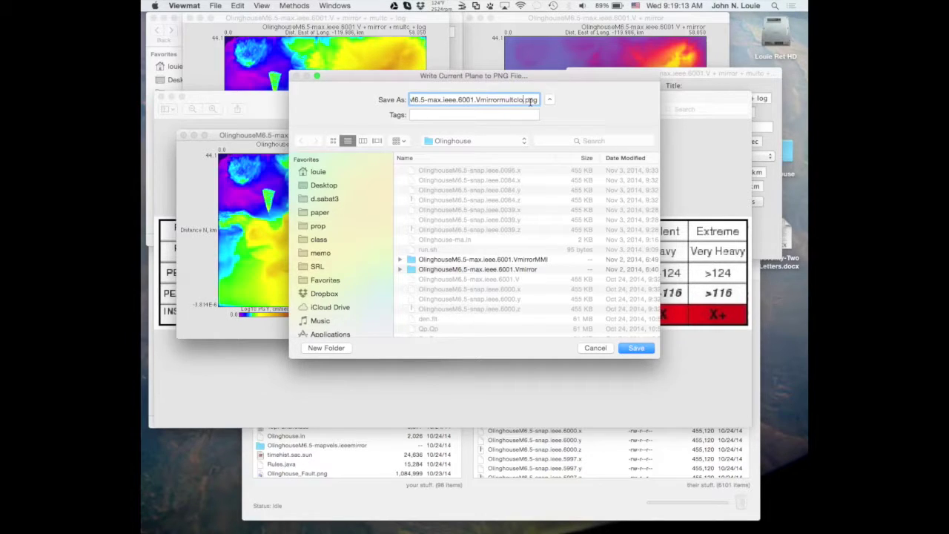
{"action": "key", "text": "BackSpace"}
{"action": "type", "text": "MMI"}
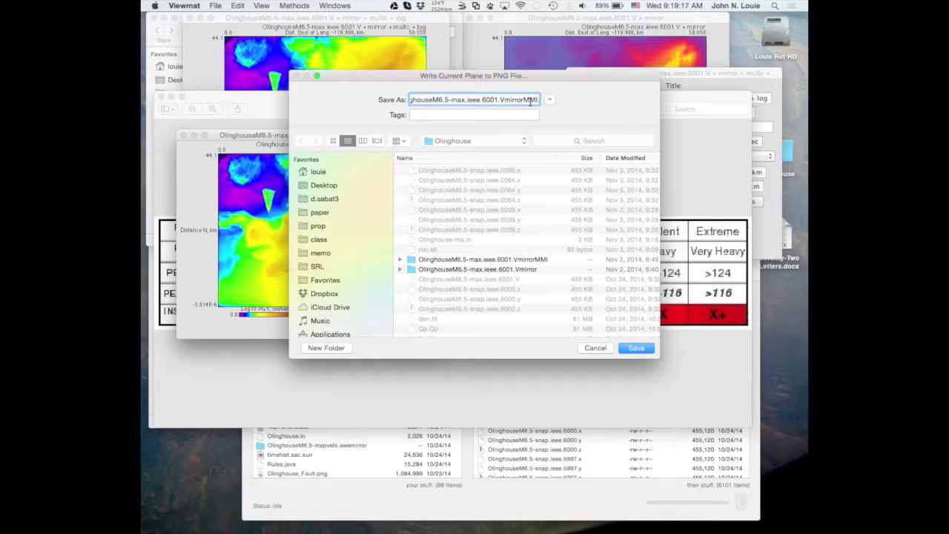
{"action": "key", "text": "Return"}
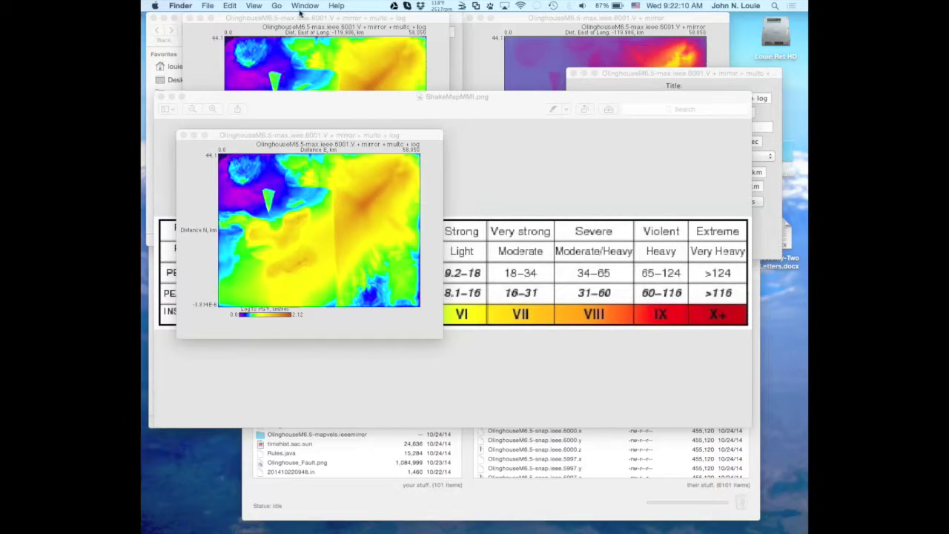
Step: Bring the Olinghouse folder forward from the Window menu and select the newest map PNGs
{"action": "left_click", "coordinate": [302, 6]}
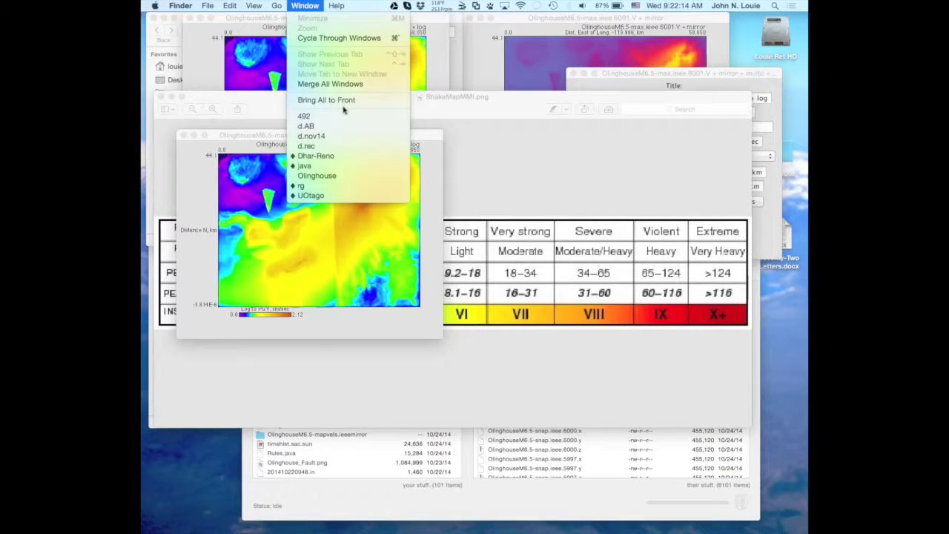
{"action": "left_click", "coordinate": [341, 177]}
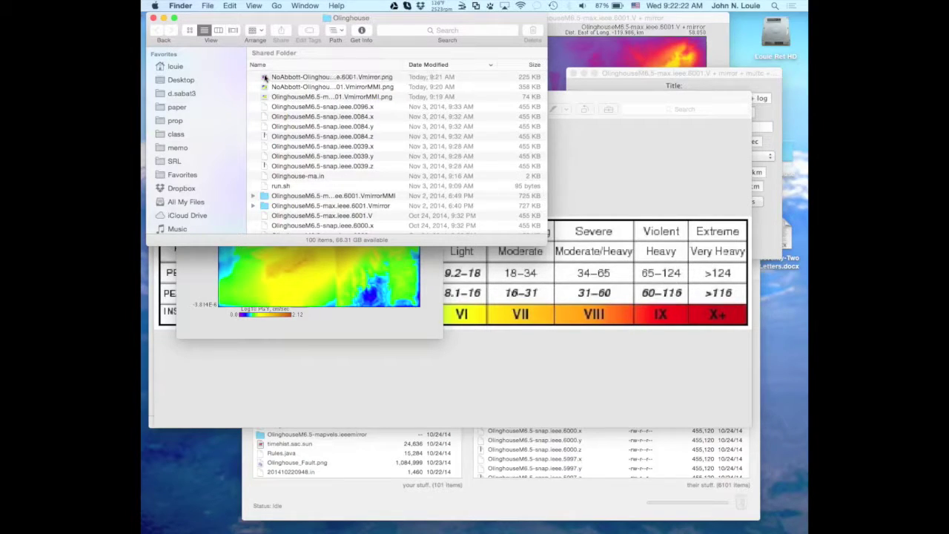
{"action": "left_click", "coordinate": [265, 77]}
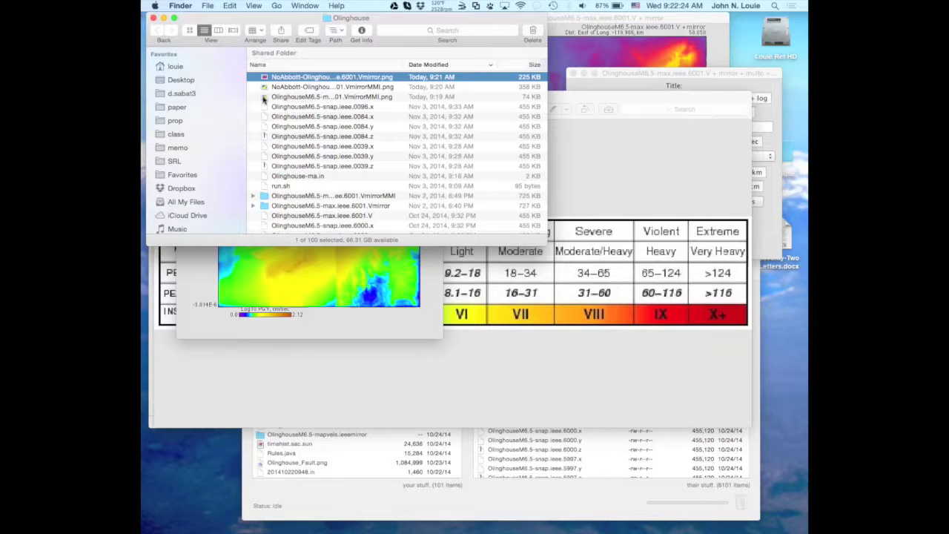
{"action": "left_click", "coordinate": [264, 99], "text": "shift"}
Step: Open the selected map PNGs in Preview, view the rainbow log10 PGV map, then the amplitude map
{"action": "double_click", "coordinate": [263, 98]}
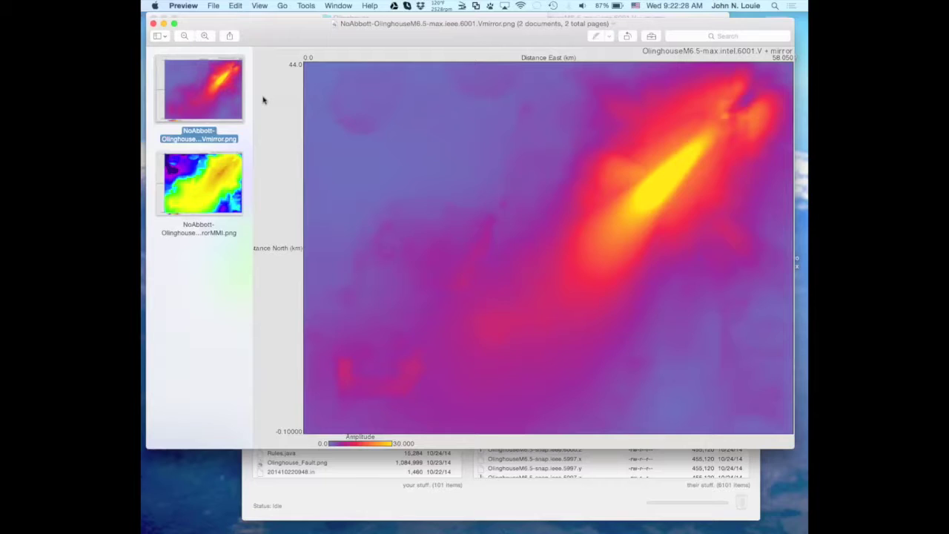
{"action": "left_click", "coordinate": [202, 199]}
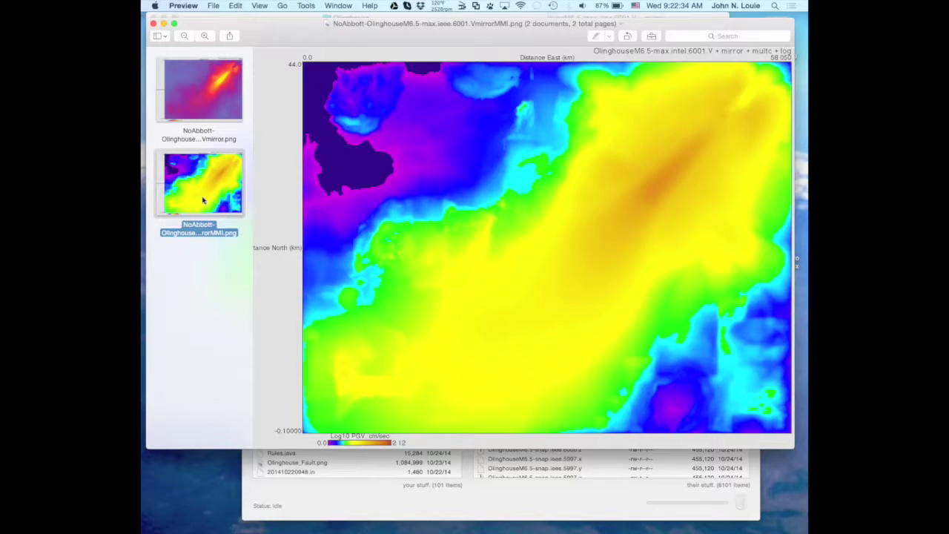
{"action": "left_click", "coordinate": [212, 111]}
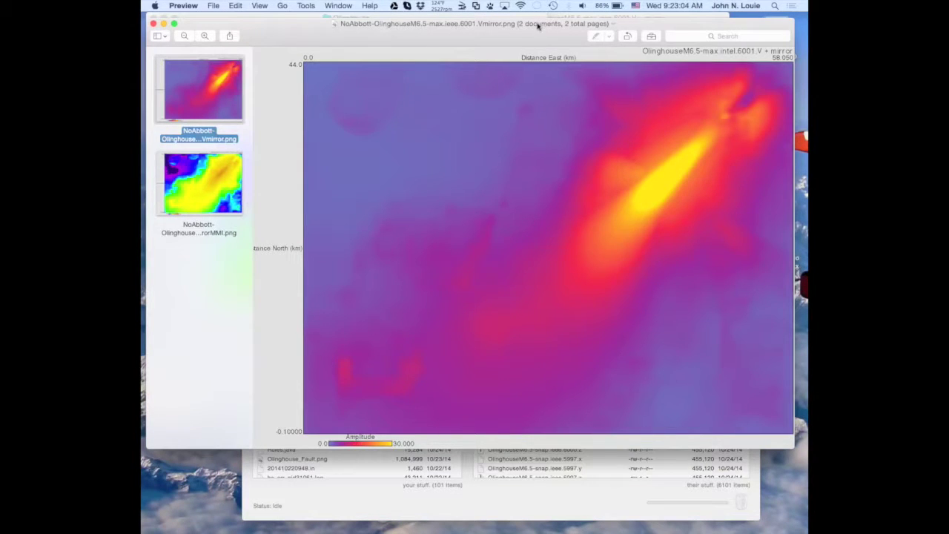
Step: Move Preview lower, enlarge the Viewmat plot, and zoom the Preview Vmirror map alongside it
{"action": "left_click_drag", "start_coordinate": [537, 25], "coordinate": [542, 153]}
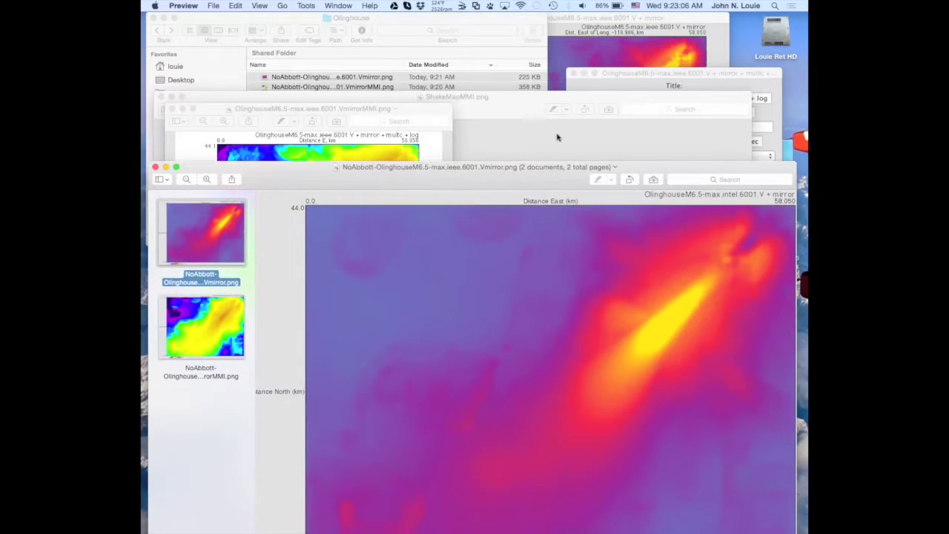
{"action": "left_click", "coordinate": [655, 18]}
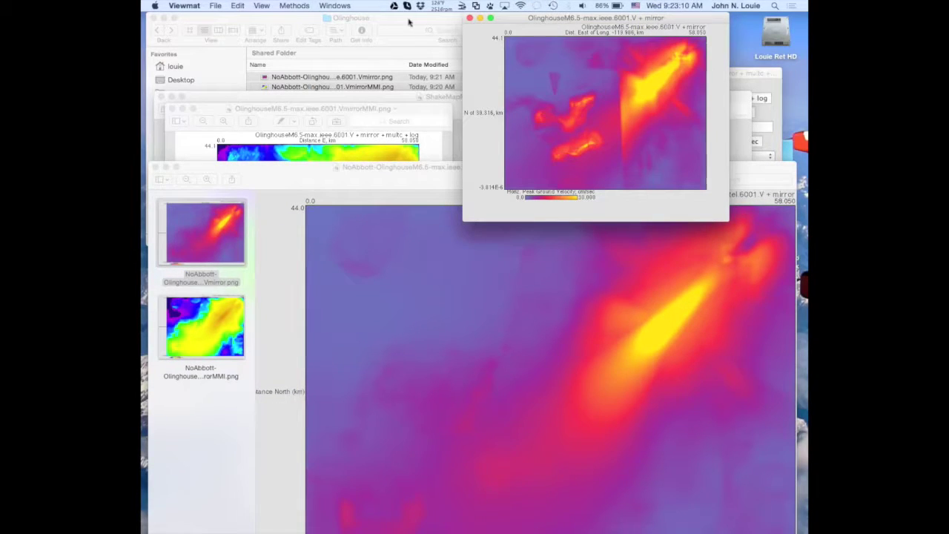
{"action": "key", "text": "super+equal"}
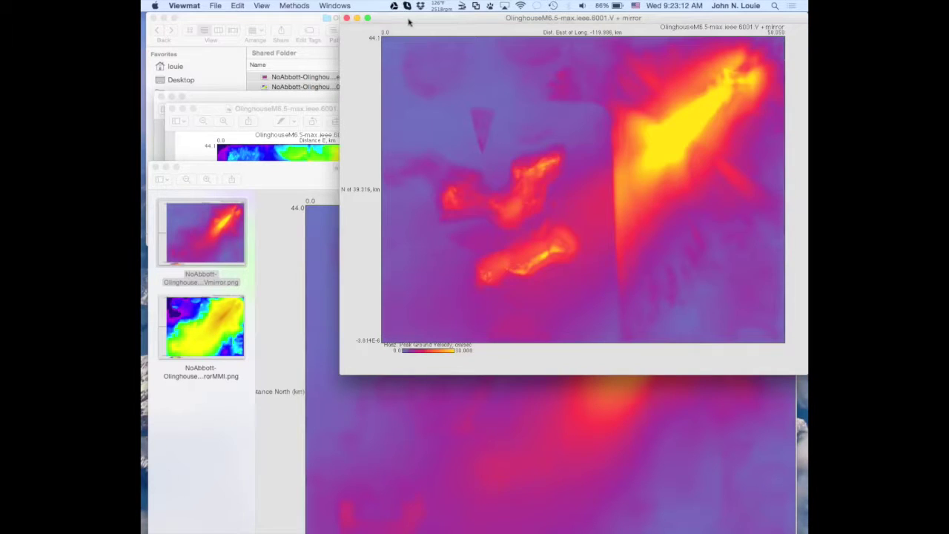
{"action": "left_click", "coordinate": [452, 16]}
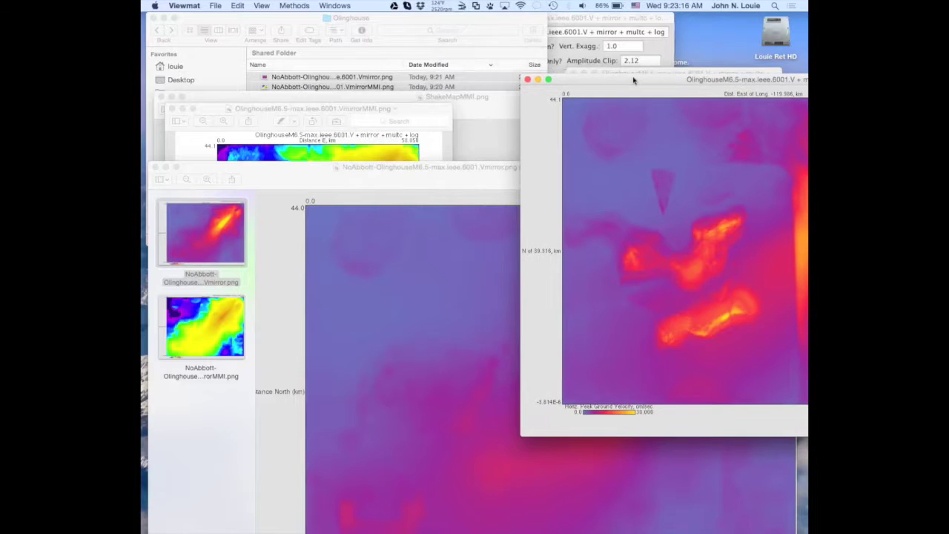
{"action": "double_click", "coordinate": [452, 175]}
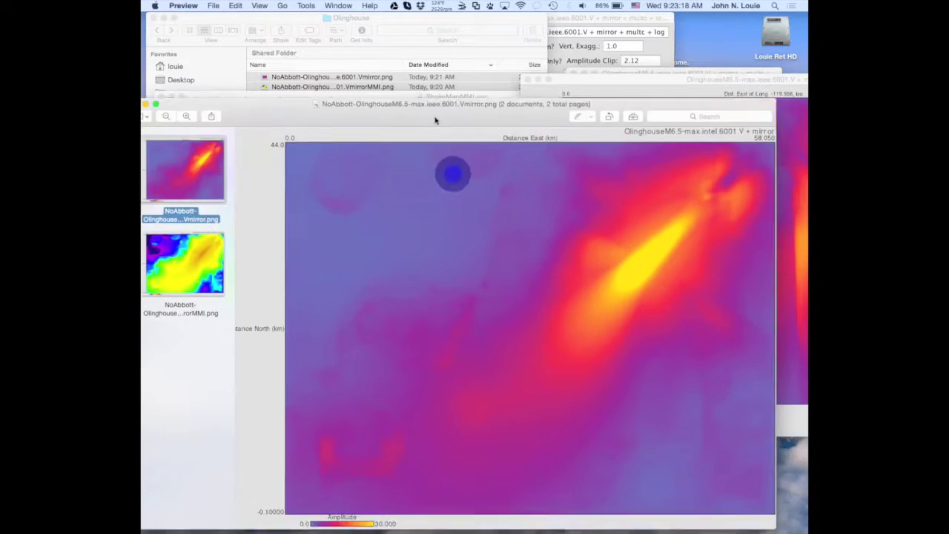
{"action": "left_click", "coordinate": [778, 80]}
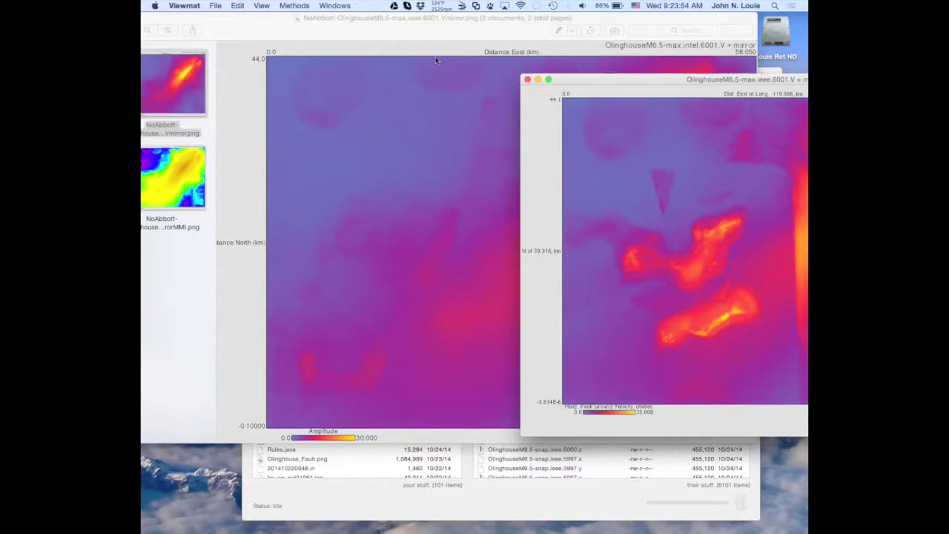
Step: Bring the Preview map back in front, then switch to the Transmit file browser
{"action": "left_click", "coordinate": [416, 48]}
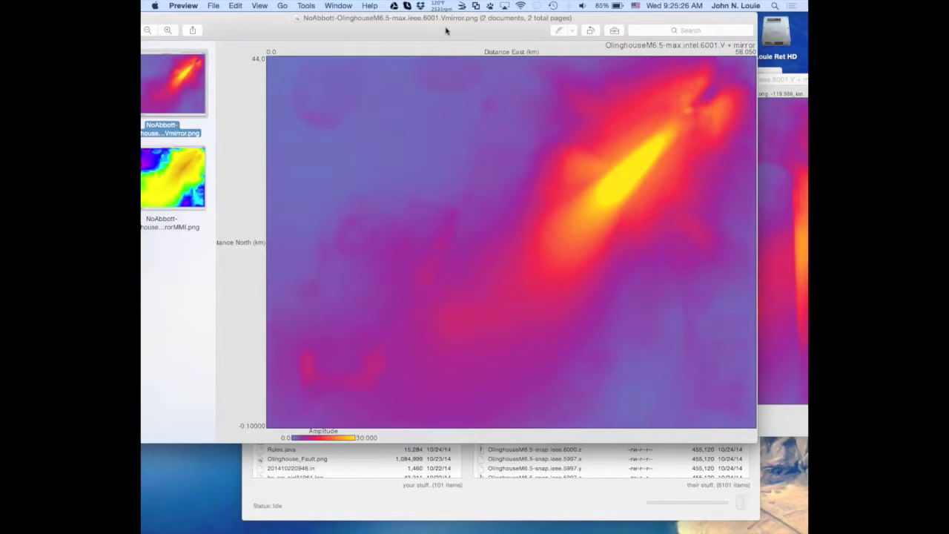
{"action": "left_click", "coordinate": [505, 513]}
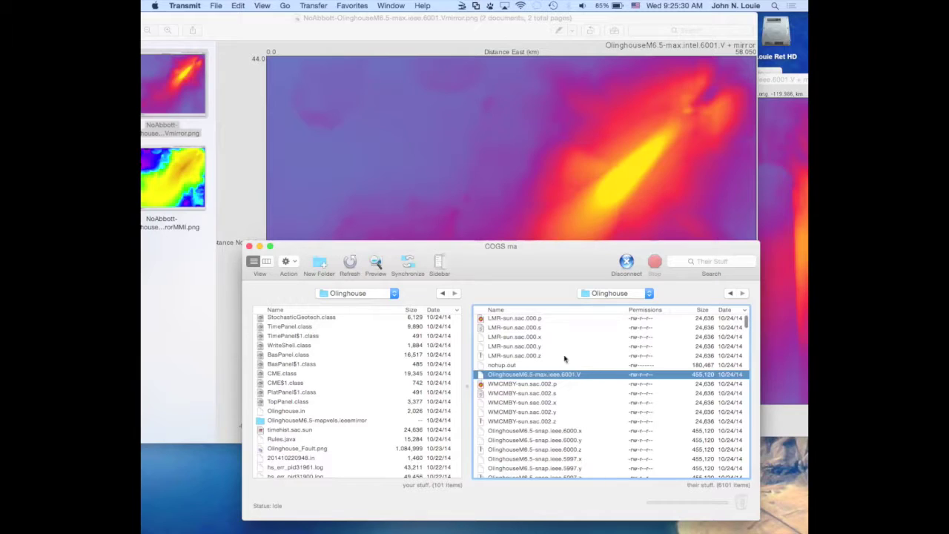
Step: Choose Action > Edit With > Other… for the remote nohup.out file
{"action": "left_click", "coordinate": [480, 366]}
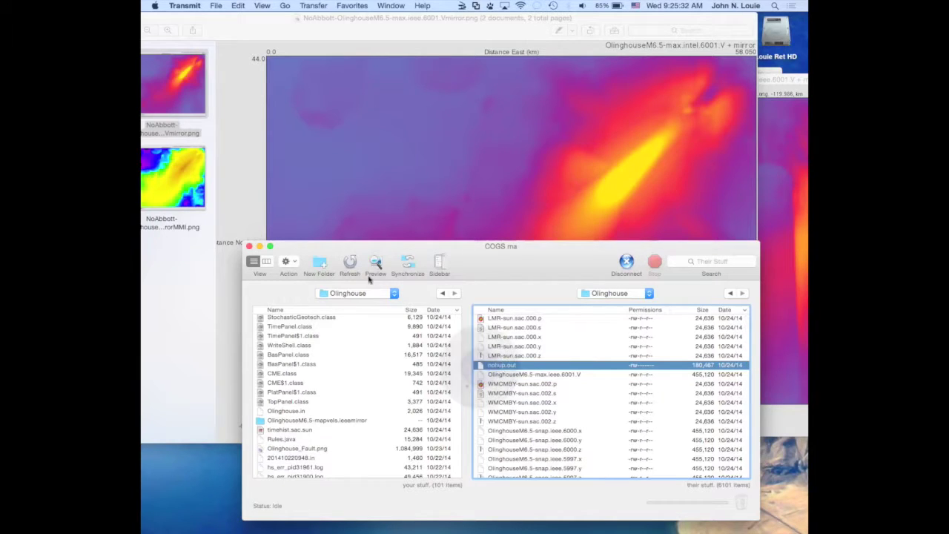
{"action": "left_click", "coordinate": [290, 261]}
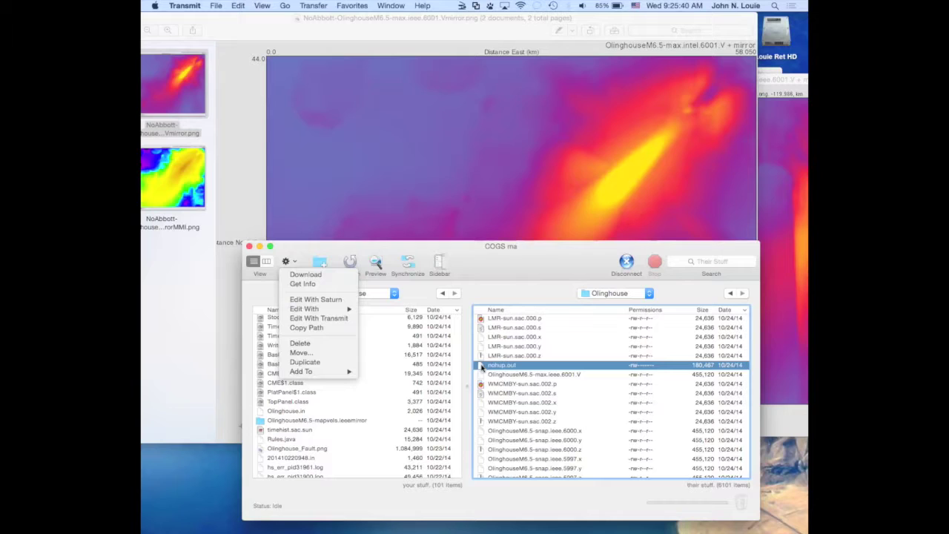
{"action": "mouse_move", "coordinate": [341, 313]}
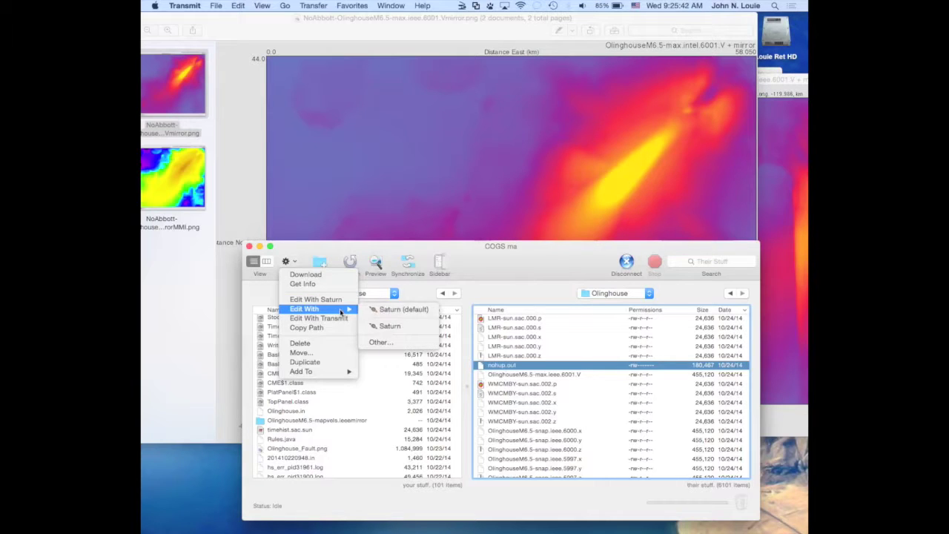
{"action": "left_click", "coordinate": [386, 342]}
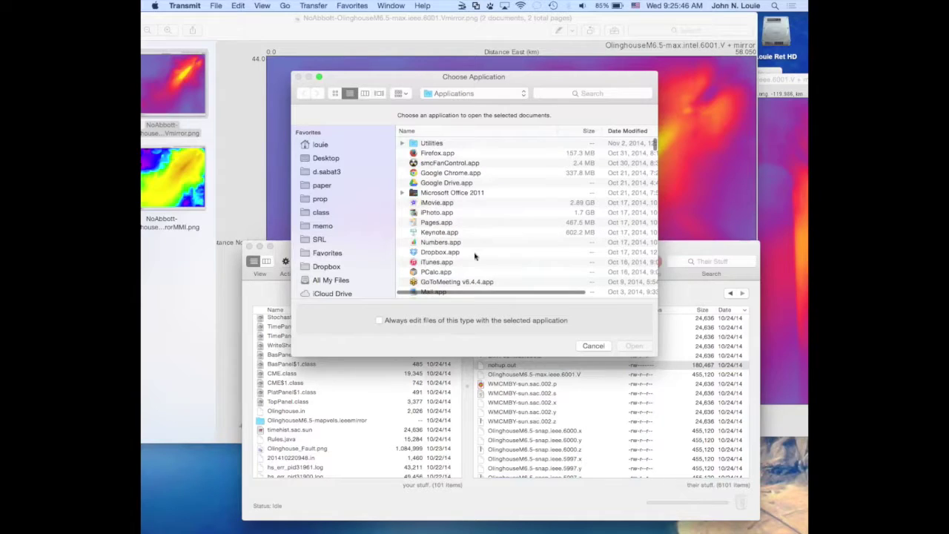
Step: Sort the applications by name and pick TextEdit.app, which fails with 'Remote stat failed'
{"action": "scroll", "coordinate": [516, 256], "scroll_direction": "down", "scroll_amount": 3}
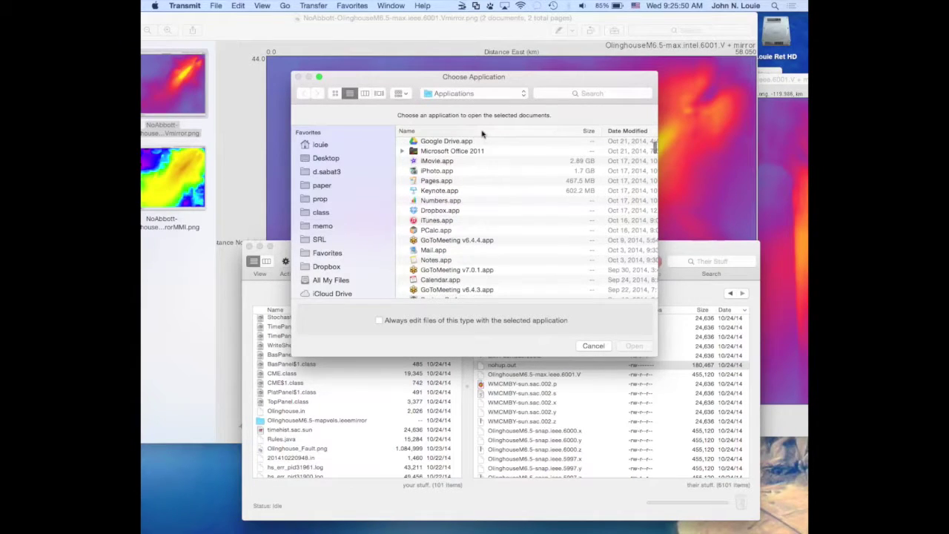
{"action": "left_click", "coordinate": [482, 132]}
{"action": "scroll", "coordinate": [507, 234], "scroll_direction": "down", "scroll_amount": 8}
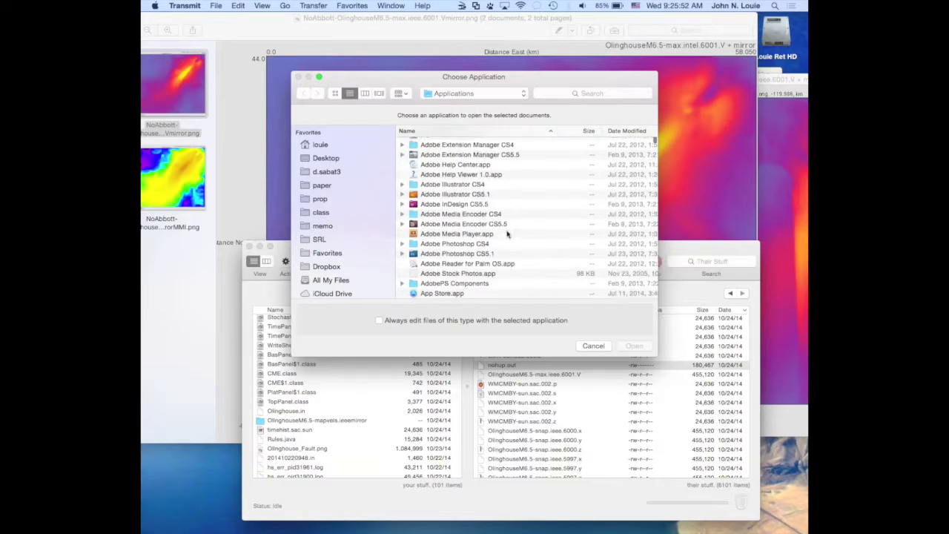
{"action": "scroll", "coordinate": [508, 235], "scroll_direction": "down", "scroll_amount": 1}
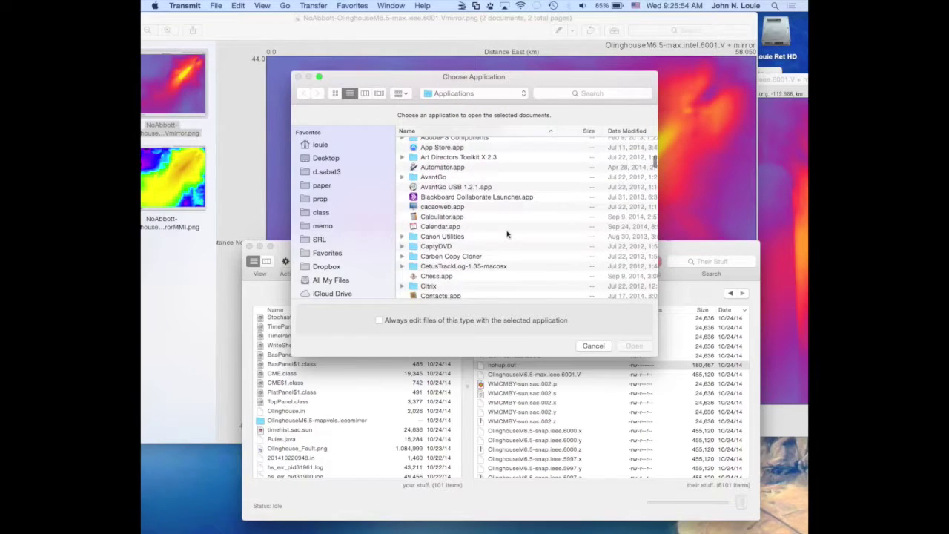
{"action": "scroll", "coordinate": [507, 234], "scroll_direction": "down", "scroll_amount": 8}
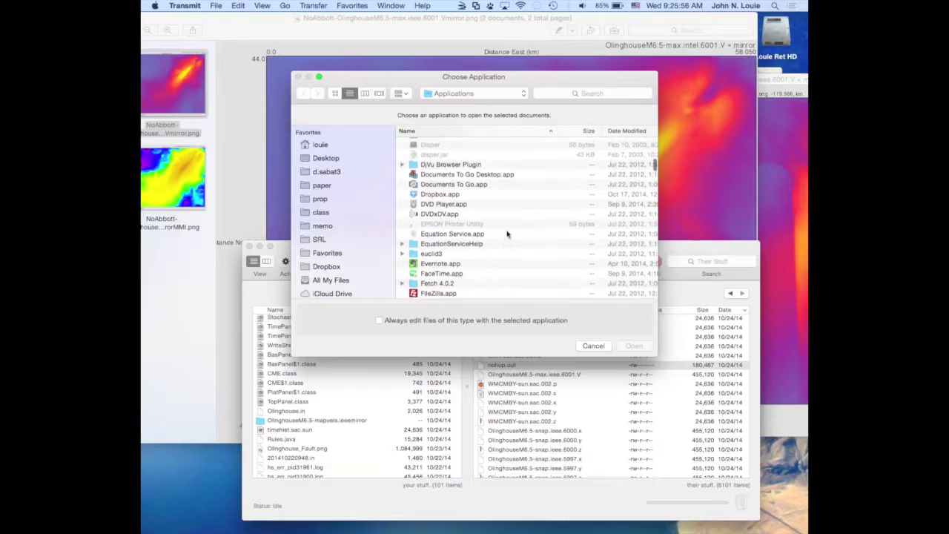
{"action": "scroll", "coordinate": [508, 235], "scroll_direction": "down", "scroll_amount": 3}
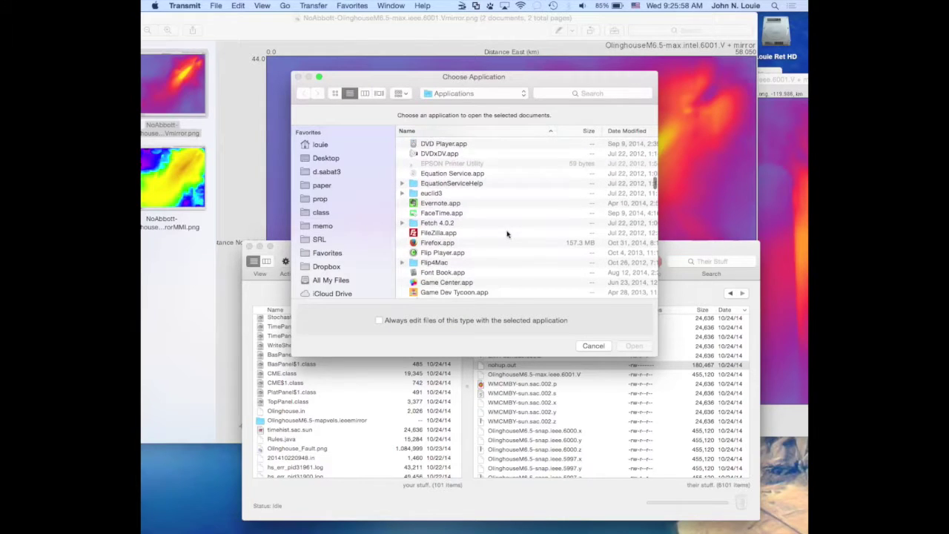
{"action": "scroll", "coordinate": [507, 235], "scroll_direction": "down", "scroll_amount": 2}
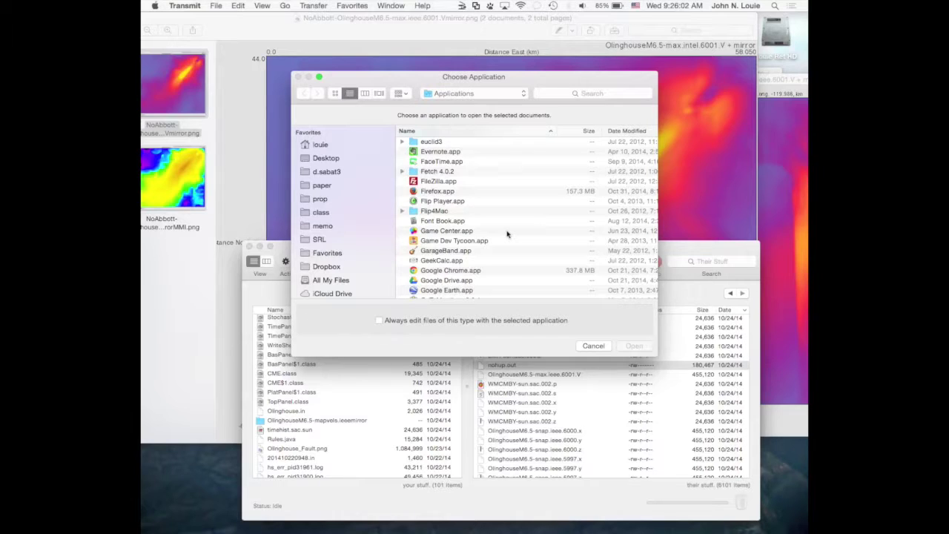
{"action": "scroll", "coordinate": [517, 228], "scroll_direction": "down", "scroll_amount": 10}
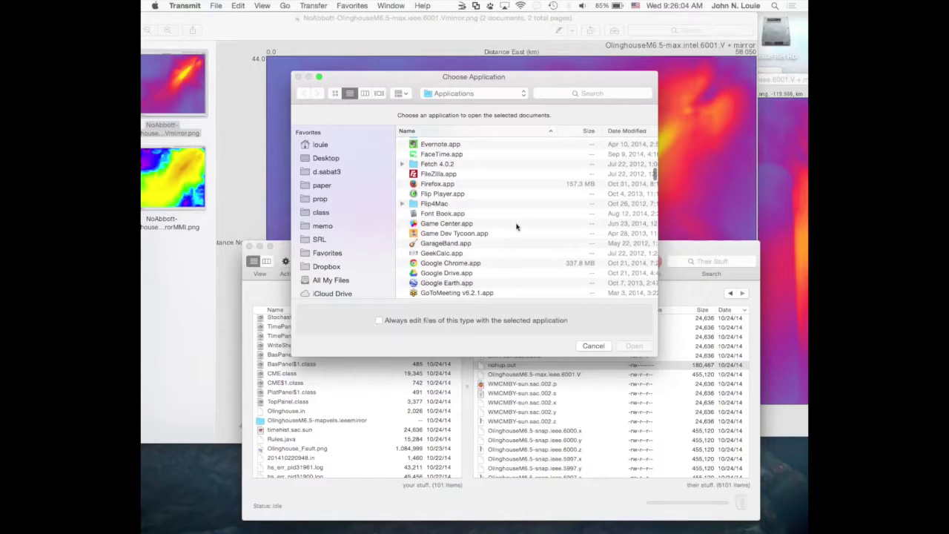
{"action": "scroll", "coordinate": [517, 227], "scroll_direction": "down", "scroll_amount": 5}
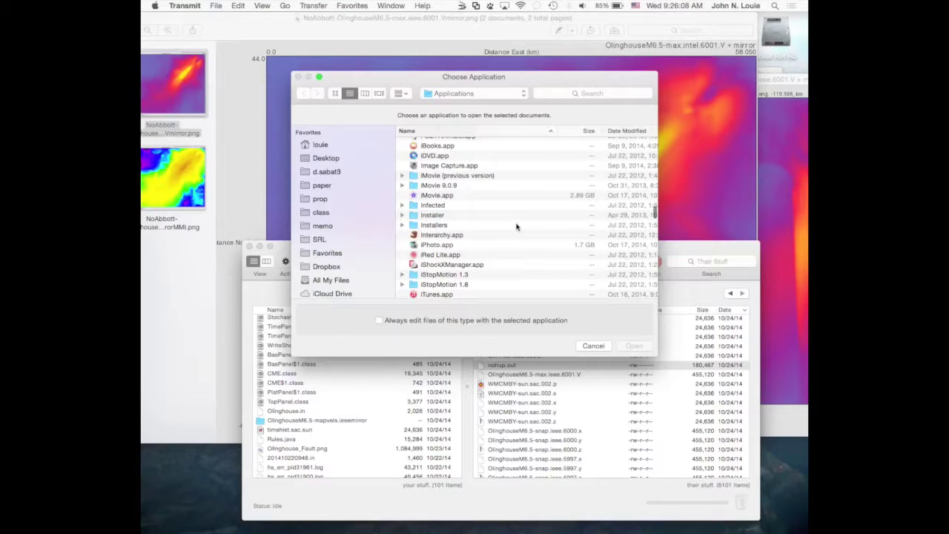
{"action": "scroll", "coordinate": [517, 228], "scroll_direction": "down", "scroll_amount": 15}
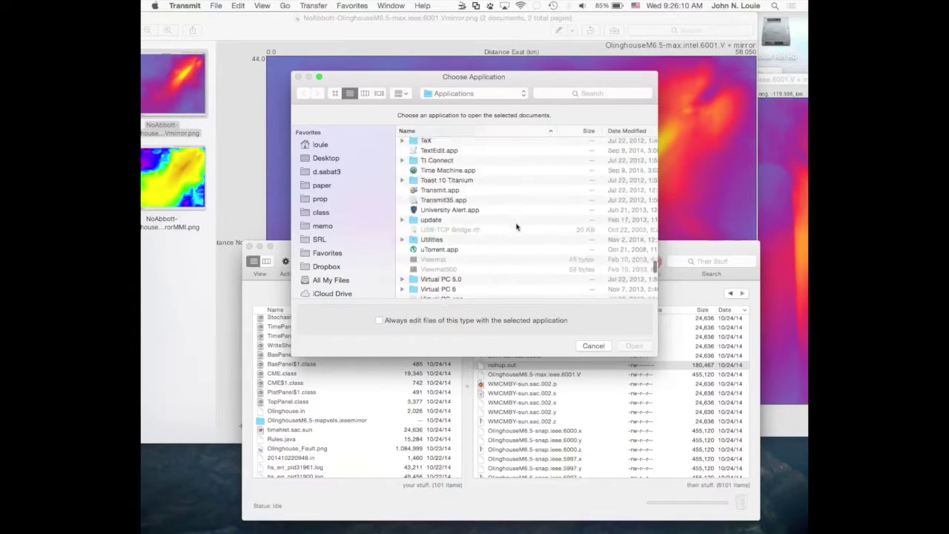
{"action": "scroll", "coordinate": [517, 228], "scroll_direction": "down", "scroll_amount": 5}
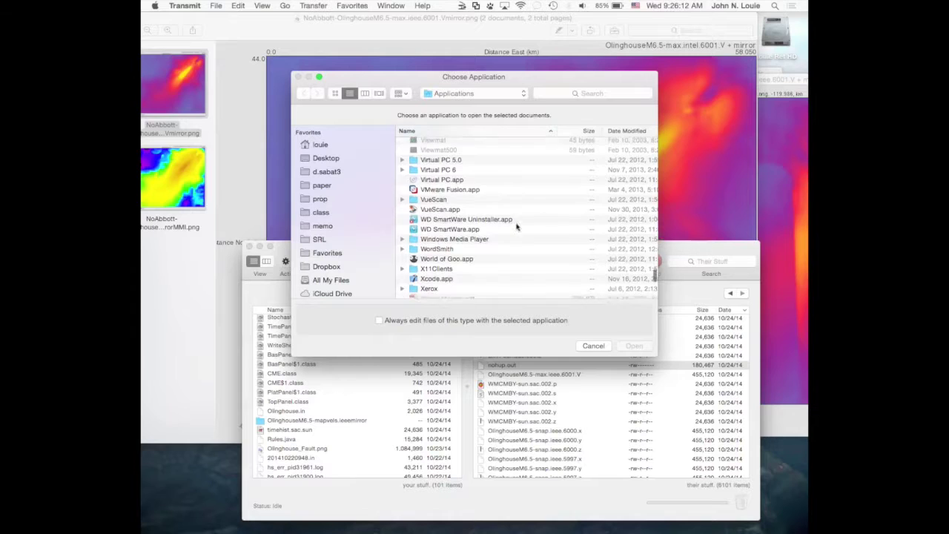
{"action": "scroll", "coordinate": [517, 228], "scroll_direction": "down", "scroll_amount": 2}
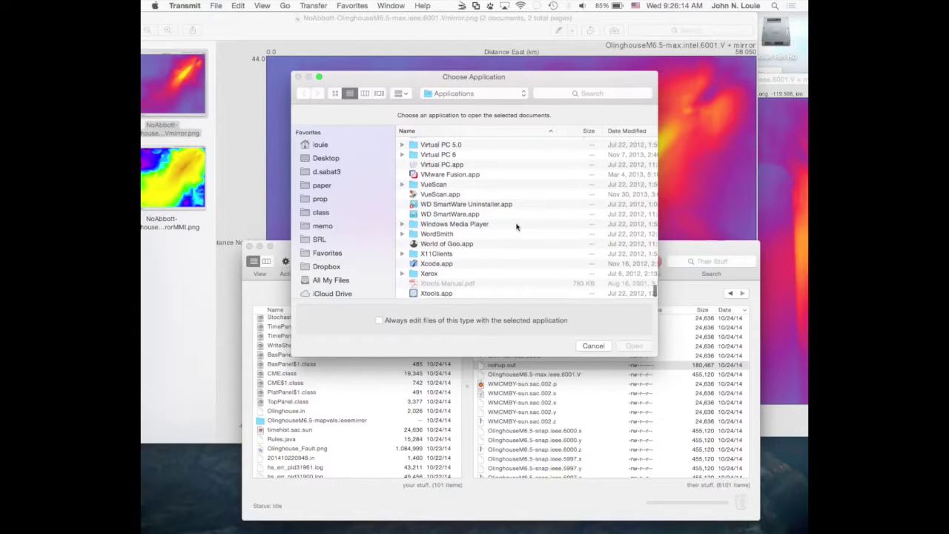
{"action": "scroll", "coordinate": [497, 267], "scroll_direction": "up", "scroll_amount": 1}
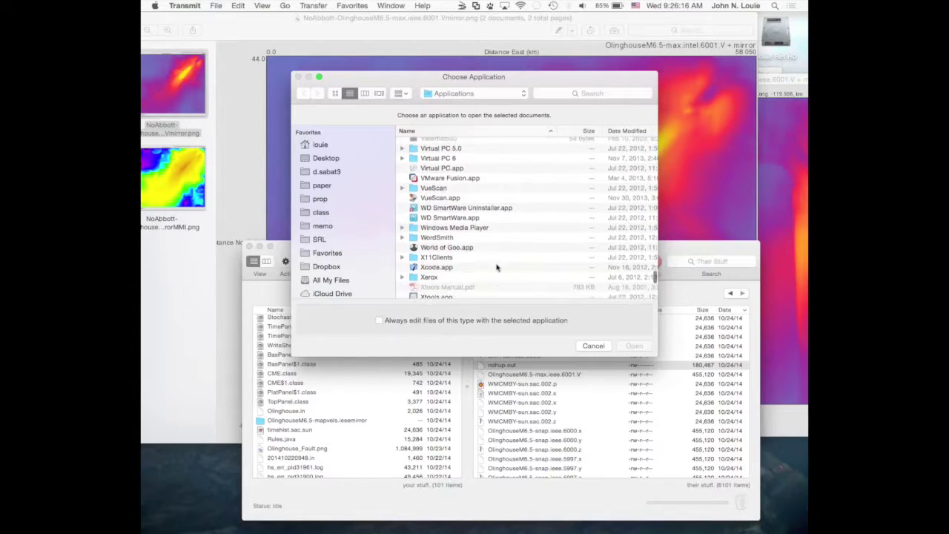
{"action": "scroll", "coordinate": [497, 267], "scroll_direction": "up", "scroll_amount": 5}
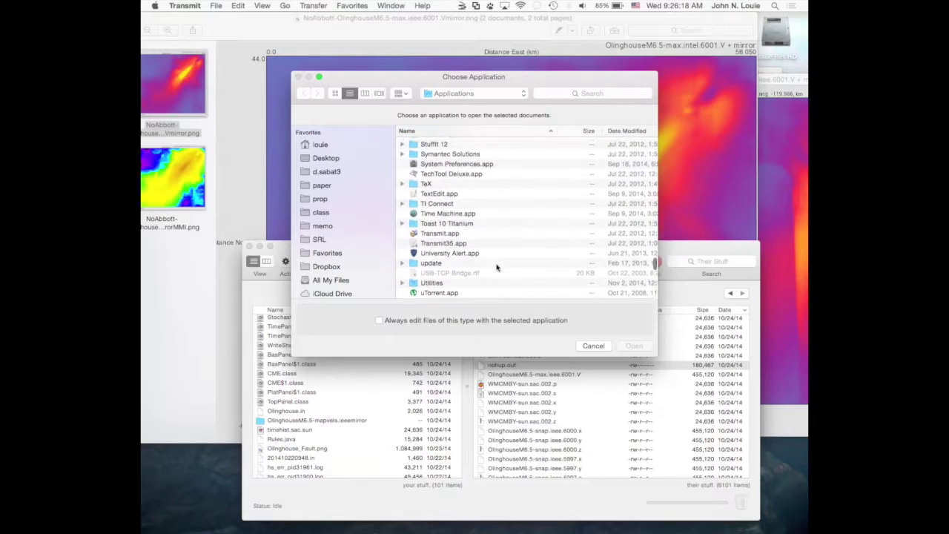
{"action": "scroll", "coordinate": [497, 267], "scroll_direction": "up", "scroll_amount": 2}
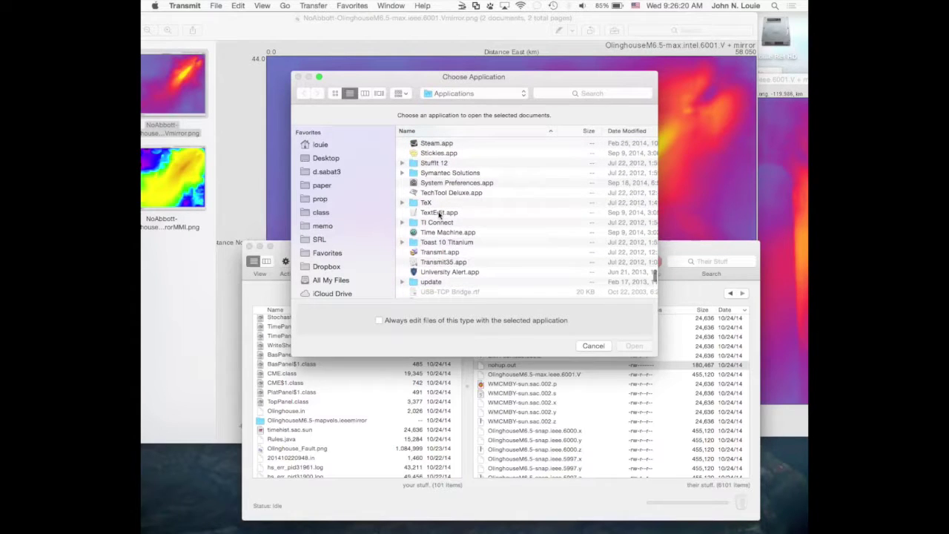
{"action": "double_click", "coordinate": [439, 212]}
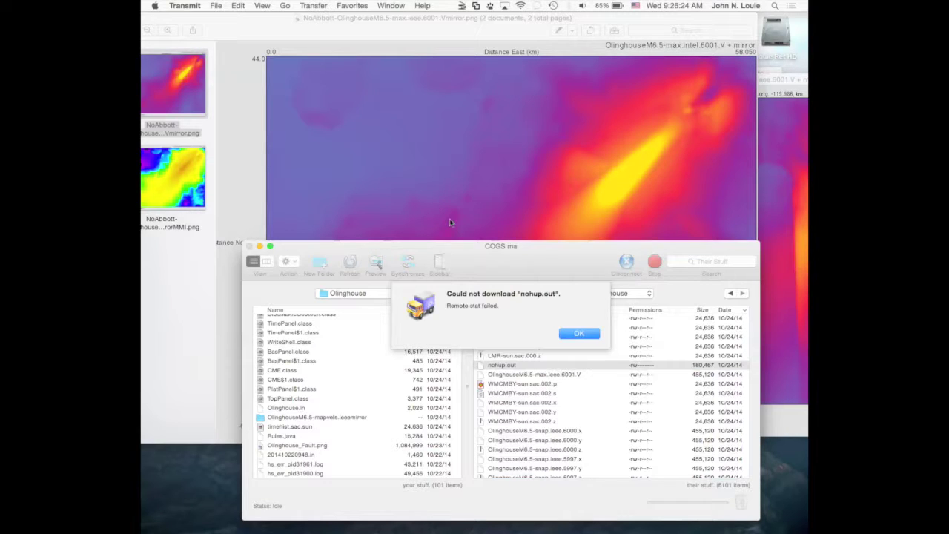
Step: Dismiss the download alert, disconnect, reconnect to COGS ma, and reopen its Olinghouse folder
{"action": "left_click", "coordinate": [507, 257]}
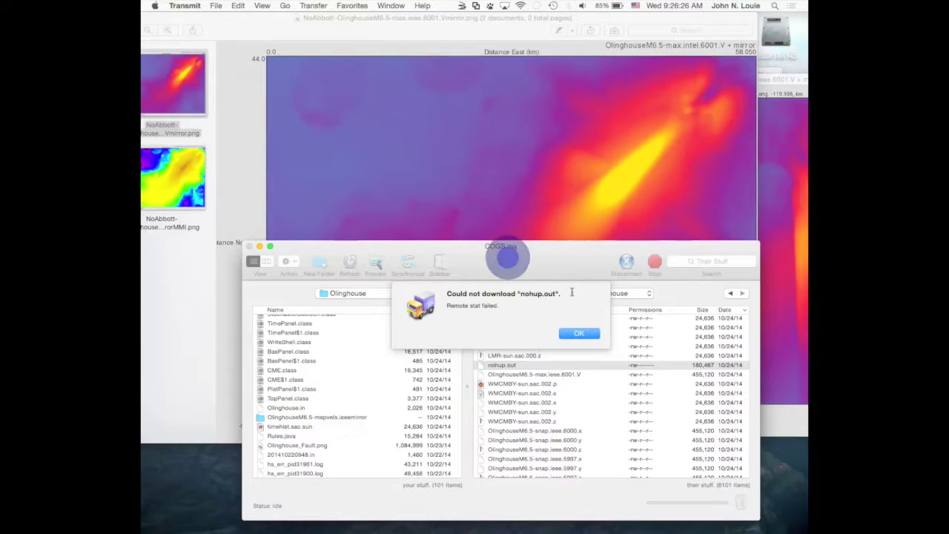
{"action": "left_click", "coordinate": [576, 335]}
{"action": "left_click", "coordinate": [625, 263]}
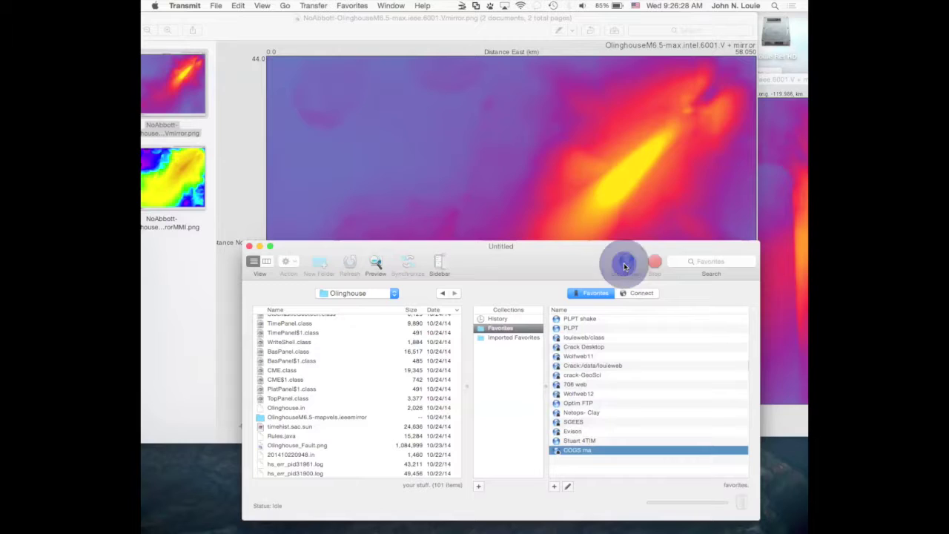
{"action": "double_click", "coordinate": [582, 452]}
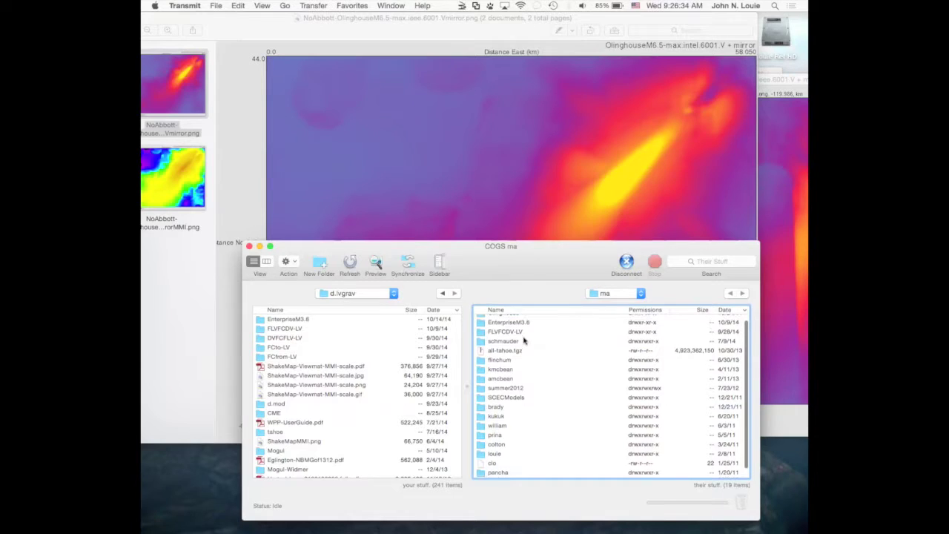
{"action": "double_click", "coordinate": [479, 319]}
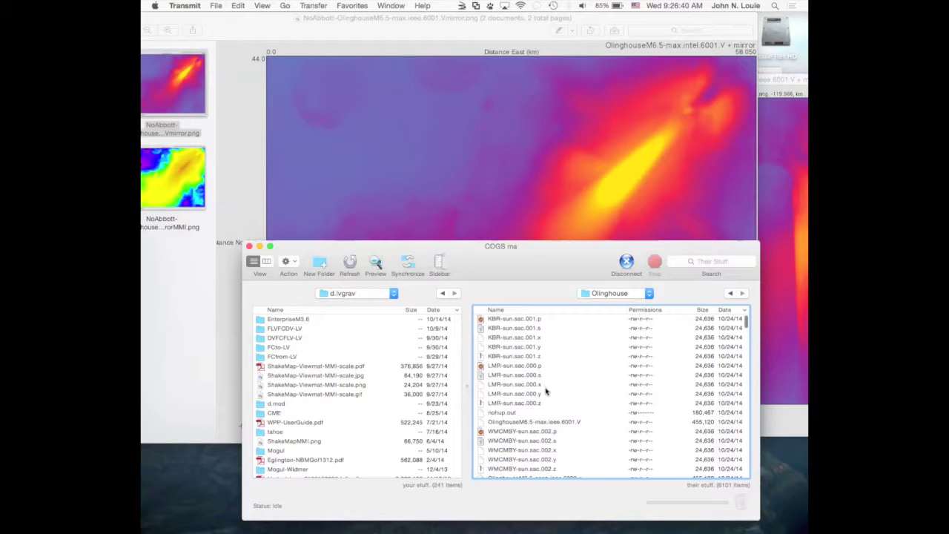
Step: Open the remote nohup.out with TextEdit.app via Edit With > Other…, sorting apps by name
{"action": "left_click", "coordinate": [478, 414]}
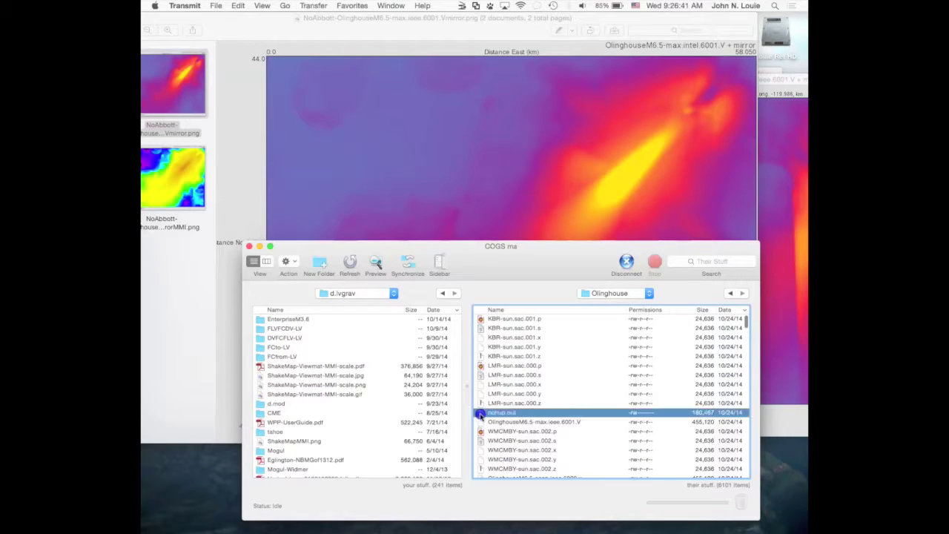
{"action": "left_click", "coordinate": [286, 261]}
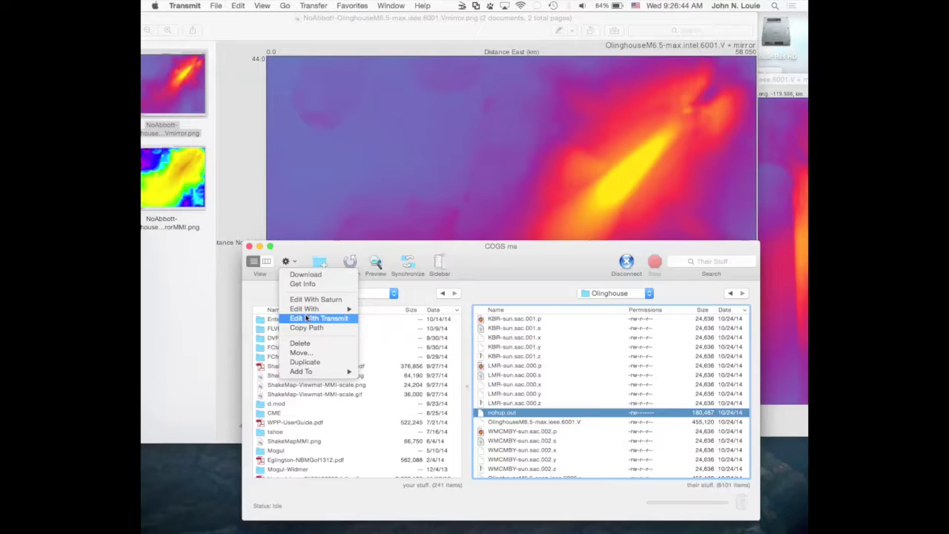
{"action": "mouse_move", "coordinate": [330, 310]}
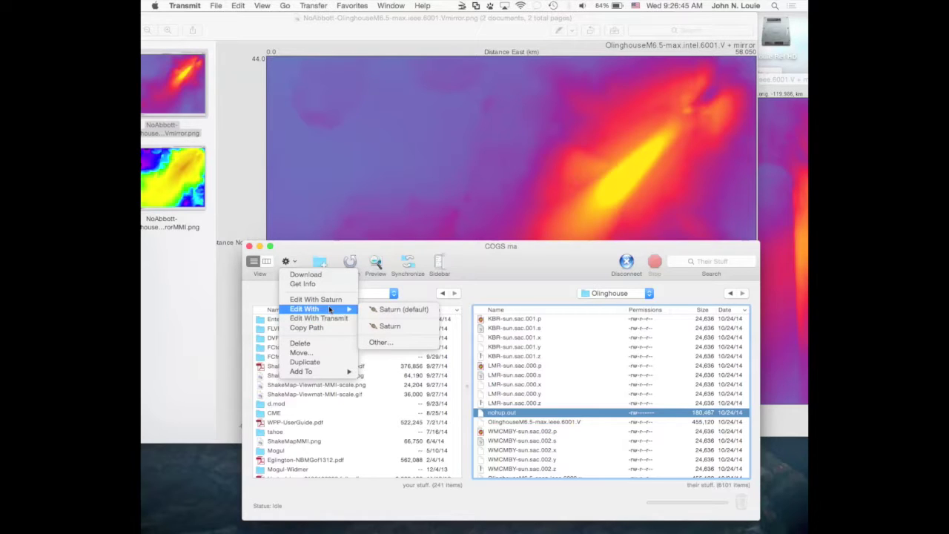
{"action": "left_click", "coordinate": [378, 341]}
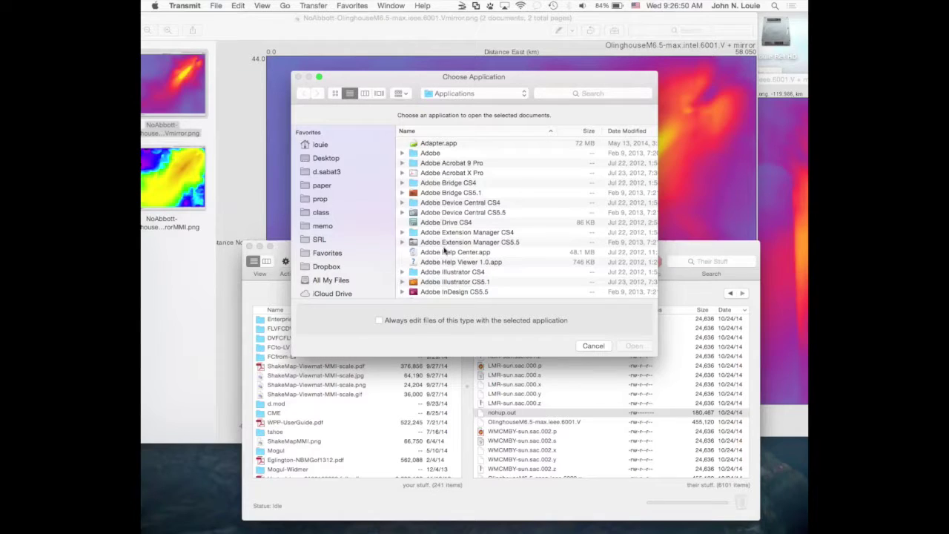
{"action": "left_click", "coordinate": [458, 131]}
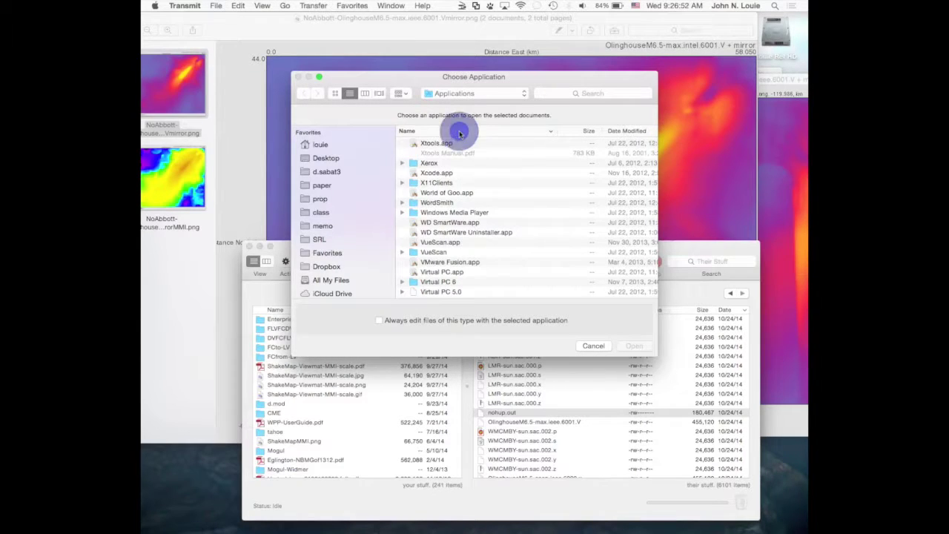
{"action": "scroll", "coordinate": [455, 234], "scroll_direction": "down", "scroll_amount": 5}
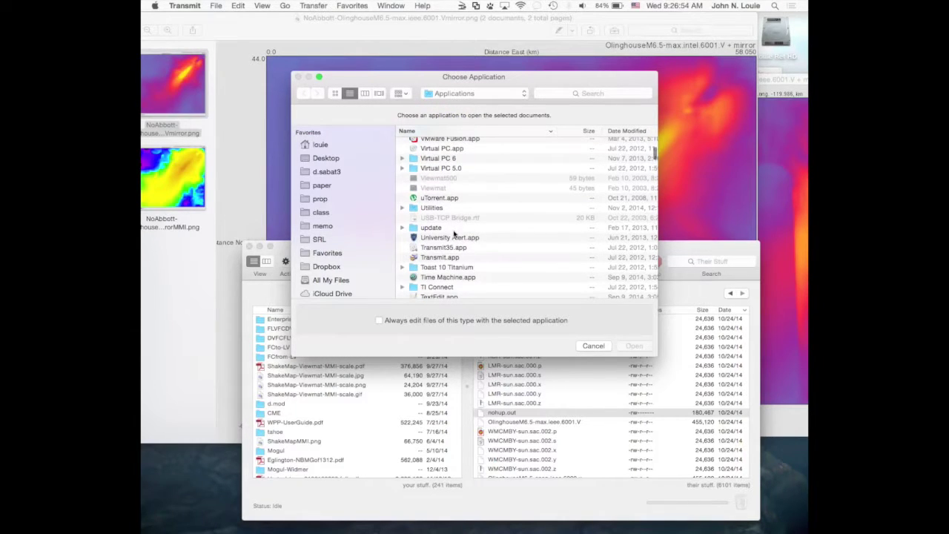
{"action": "scroll", "coordinate": [472, 237], "scroll_direction": "down", "scroll_amount": 2}
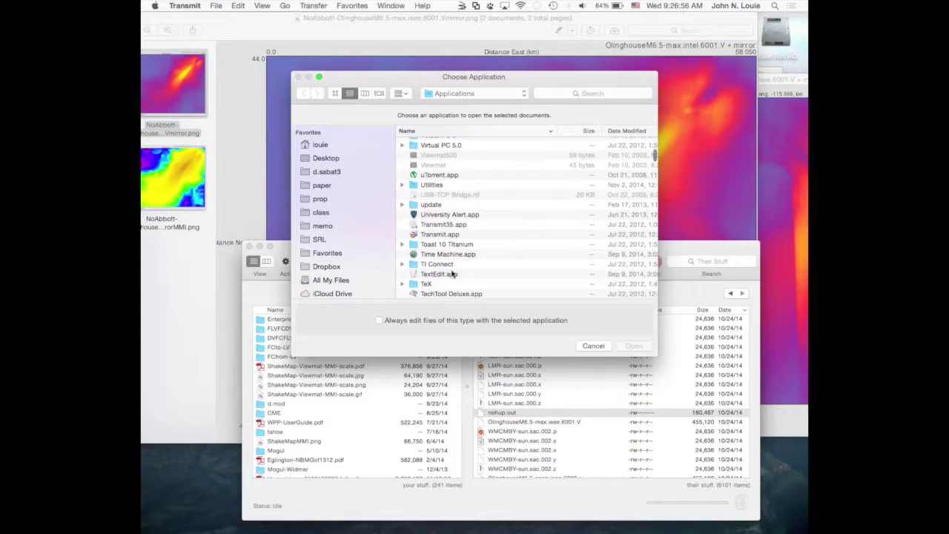
{"action": "left_click", "coordinate": [453, 273]}
{"action": "double_click", "coordinate": [453, 273]}
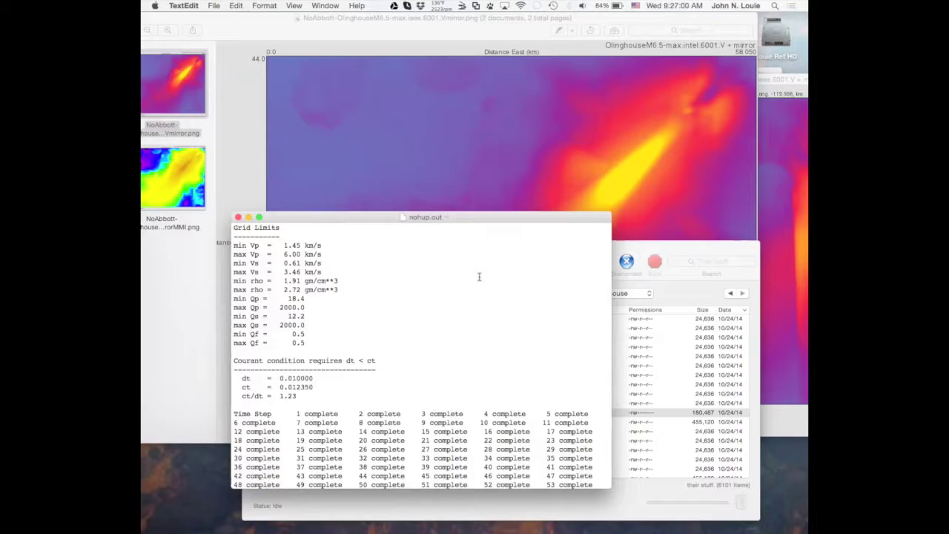
Step: Enlarge nohup.out to read grid limits and the Courant ct/dt of 1.23, then return to Preview
{"action": "key", "text": "super+plus"}
{"action": "key", "text": "super+plus"}
{"action": "key", "text": "super+plus"}
{"action": "key", "text": "super+plus"}
{"action": "key", "text": "super+plus"}
{"action": "key", "text": "super+plus"}
{"action": "key", "text": "super+plus"}
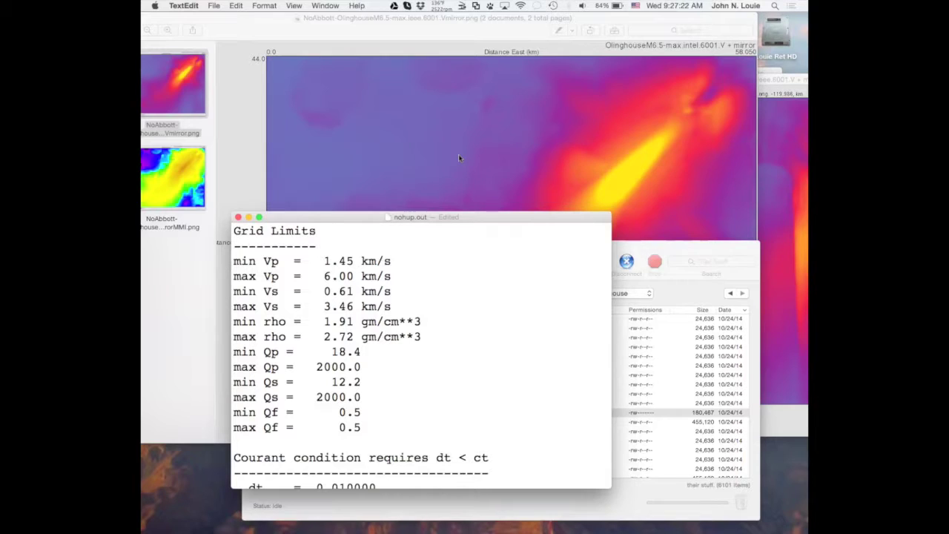
{"action": "left_click", "coordinate": [250, 122]}
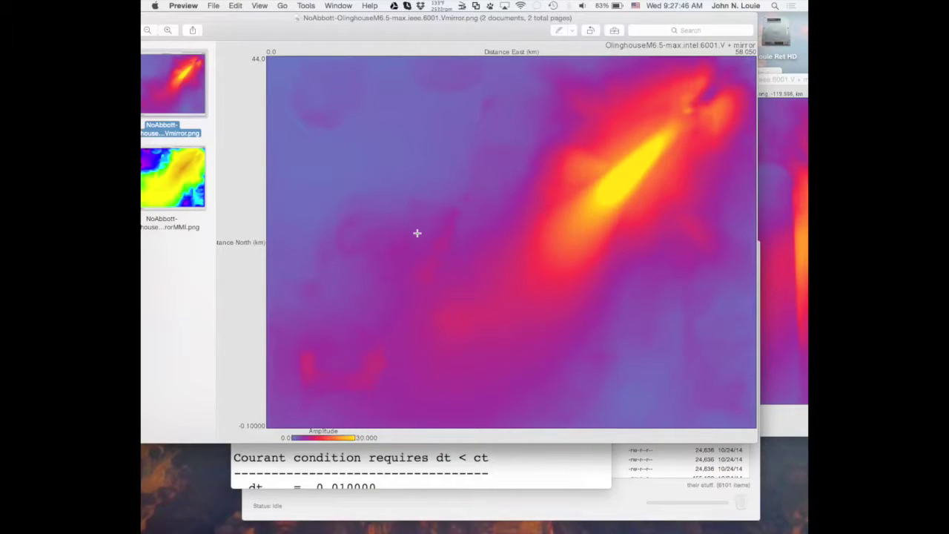
Step: Bring the Viewmat OlinghouseM6.5 velocity plot in front and move it to the upper left
{"action": "left_click", "coordinate": [788, 84]}
{"action": "left_click_drag", "start_coordinate": [788, 84], "coordinate": [566, 56]}
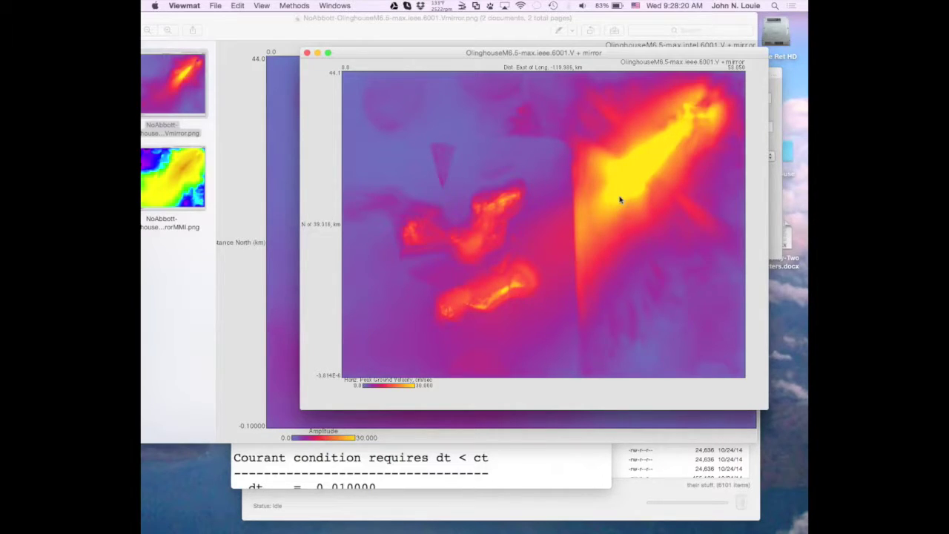
Step: Position the Viewmat velocity plot to the right of the Preview PNG image
{"action": "left_click", "coordinate": [223, 337]}
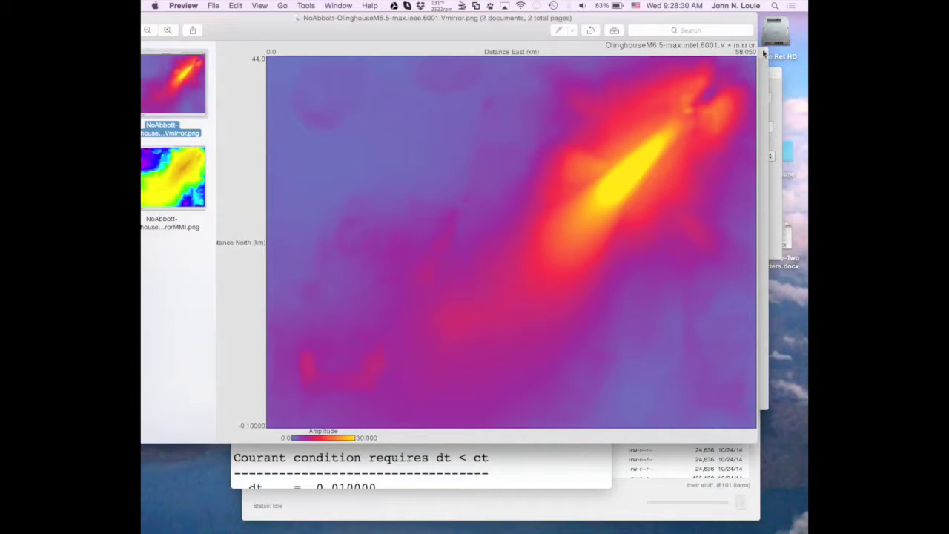
{"action": "left_click", "coordinate": [763, 59]}
{"action": "left_click_drag", "start_coordinate": [558, 54], "coordinate": [797, 87]}
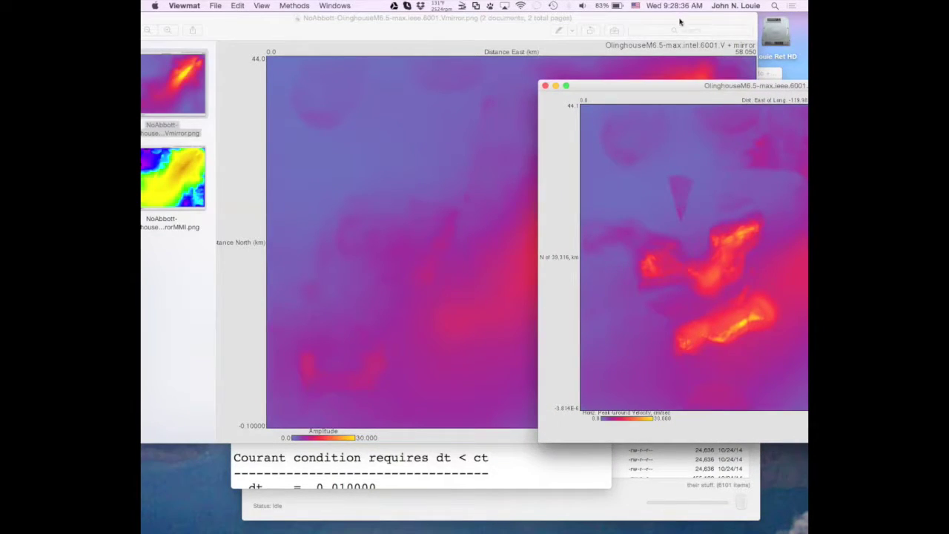
{"action": "left_click_drag", "start_coordinate": [682, 17], "coordinate": [505, 6]}
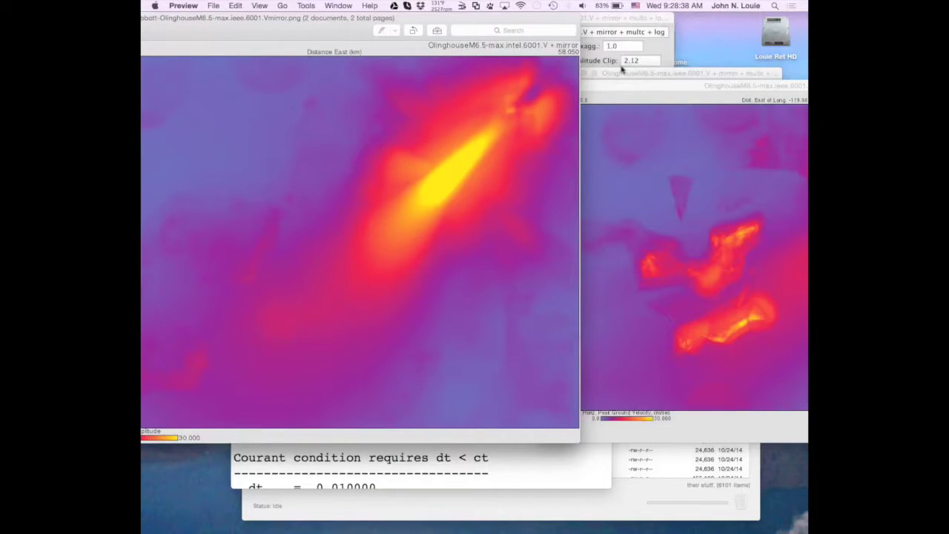
{"action": "left_click", "coordinate": [647, 98]}
{"action": "left_click_drag", "start_coordinate": [646, 91], "coordinate": [537, 62]}
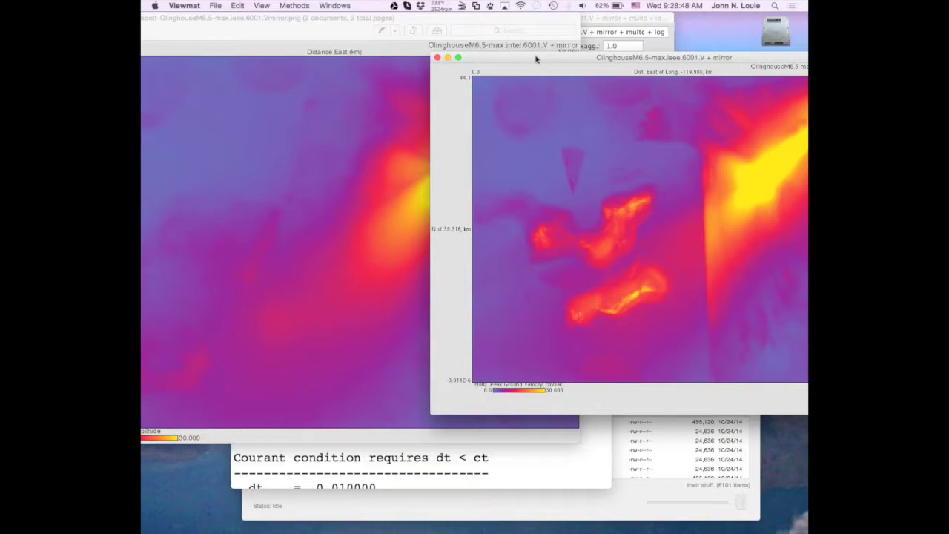
{"action": "left_click_drag", "start_coordinate": [536, 59], "coordinate": [516, 38]}
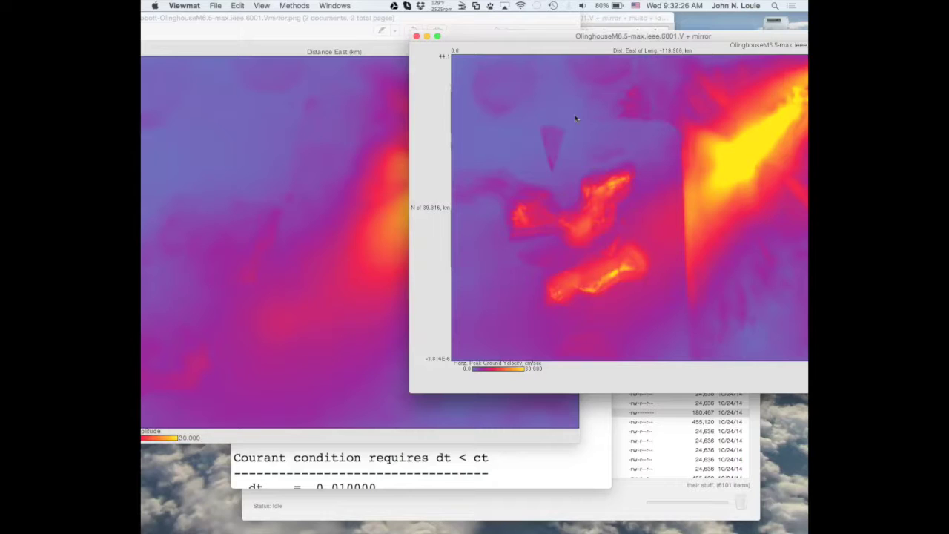
Step: Lay the mirrored velocity plot over the other map, then bring Preview's Vmirror.png forward
{"action": "left_click_drag", "start_coordinate": [539, 38], "coordinate": [605, 46]}
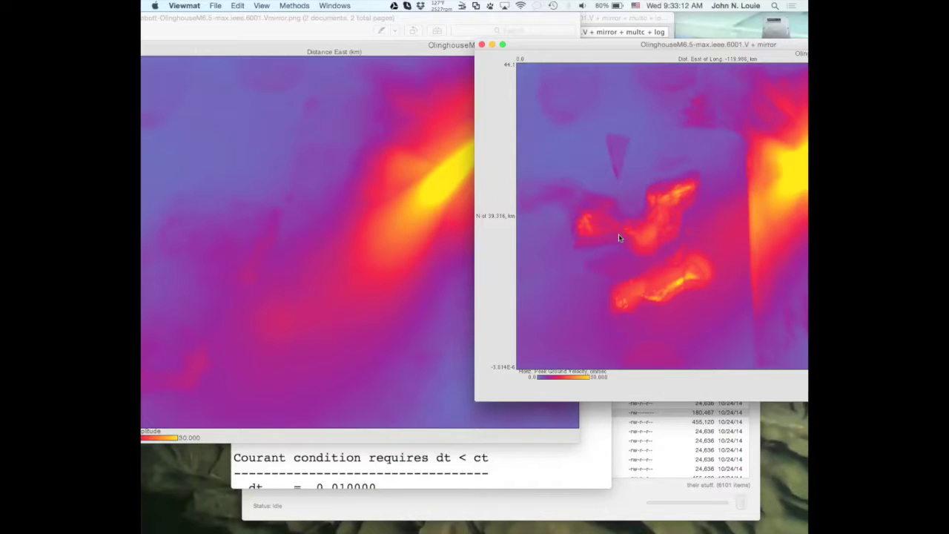
{"action": "left_click_drag", "start_coordinate": [637, 47], "coordinate": [502, 112]}
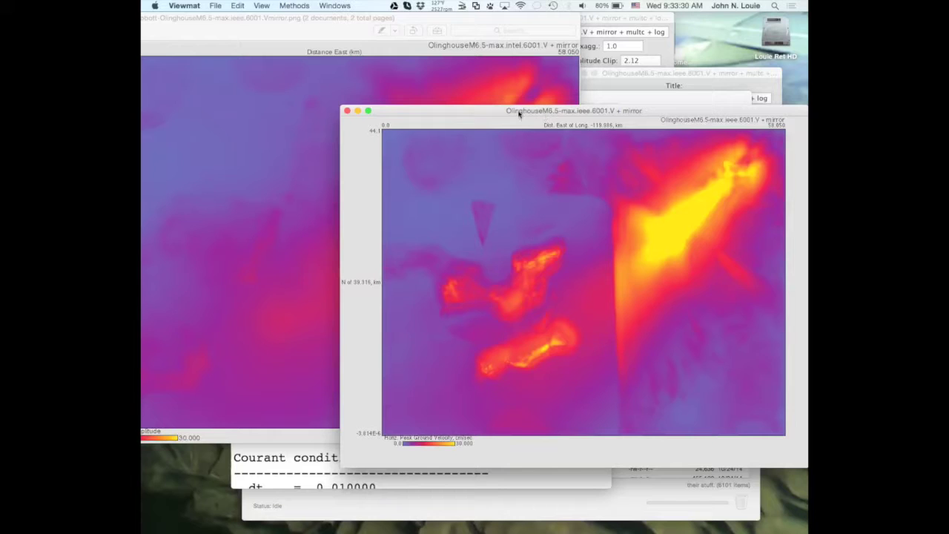
{"action": "left_click", "coordinate": [414, 21]}
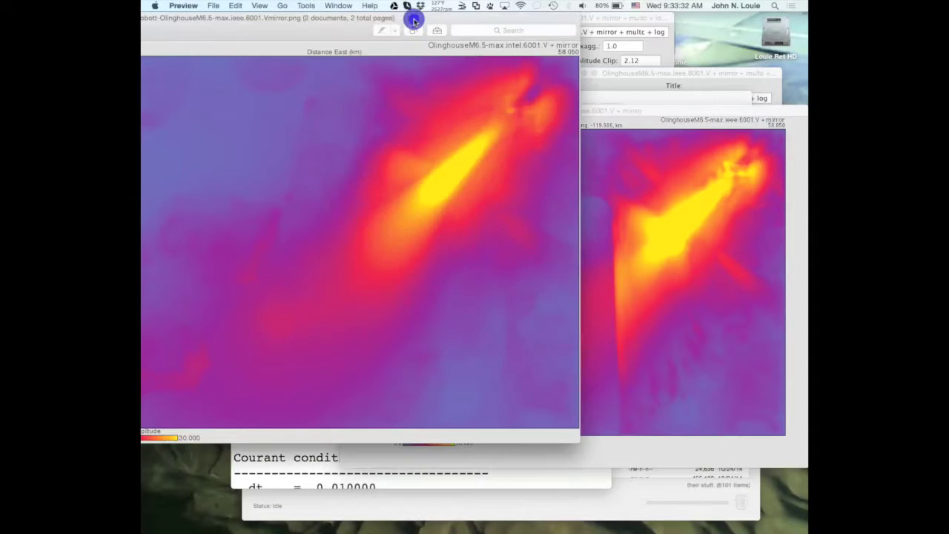
{"action": "left_click", "coordinate": [643, 111]}
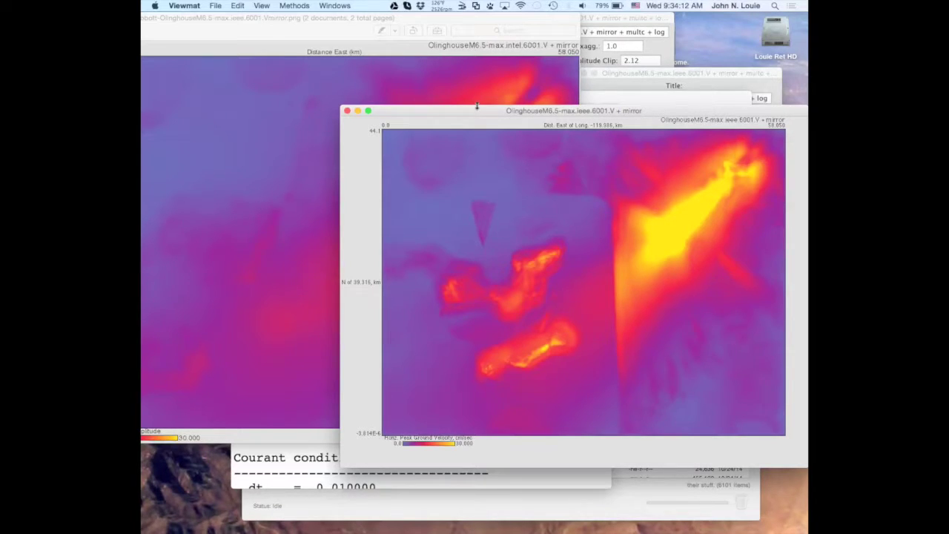
{"action": "left_click", "coordinate": [434, 23]}
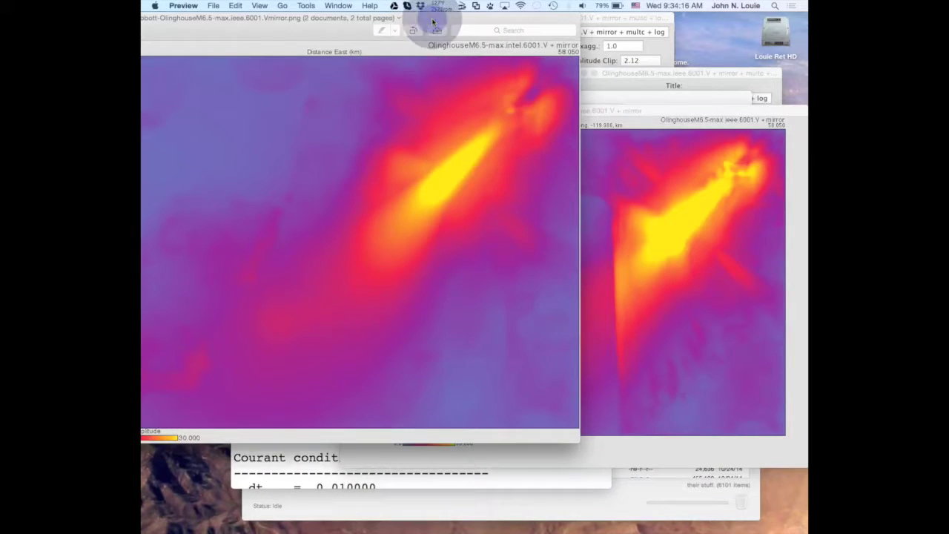
{"action": "left_click", "coordinate": [616, 110]}
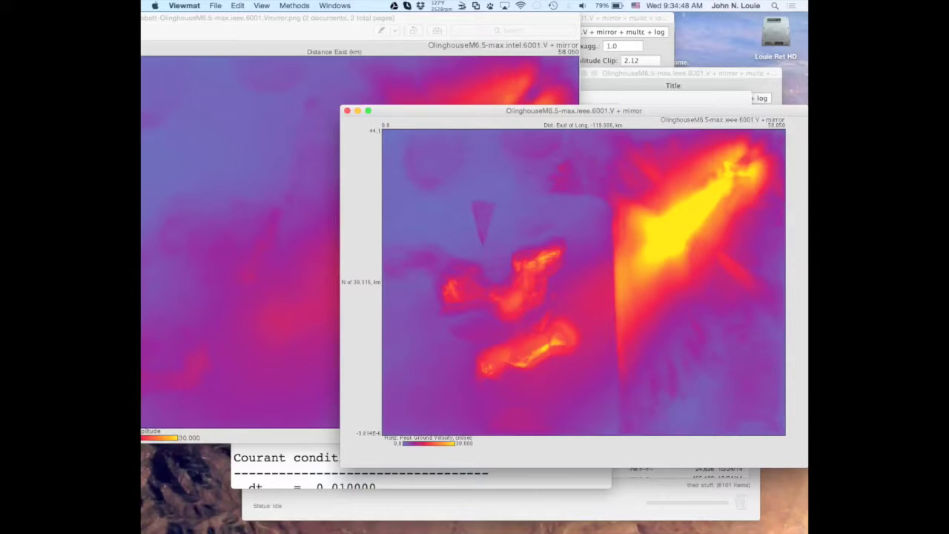
{"action": "mouse_move", "coordinate": [489, 528]}
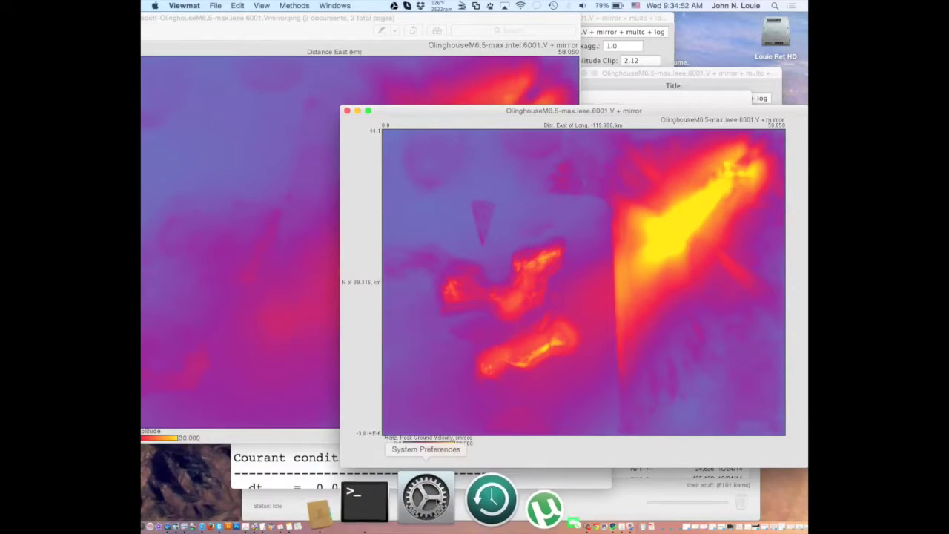
{"action": "left_click", "coordinate": [417, 497]}
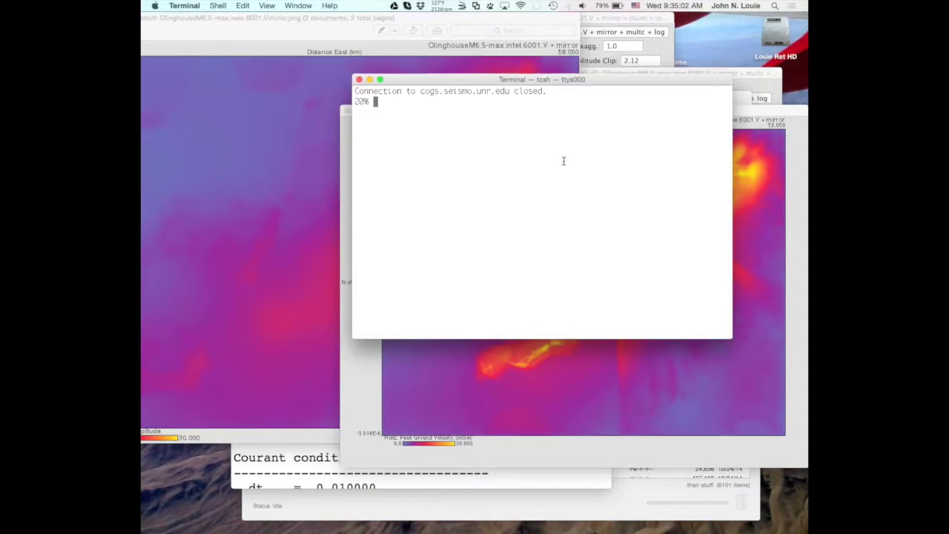
Step: Rerun the ssh command with !! and enter the account password to log into cogs.seismo.unr.edu
{"action": "type", "text": "!!"}
{"action": "key", "text": "Return"}
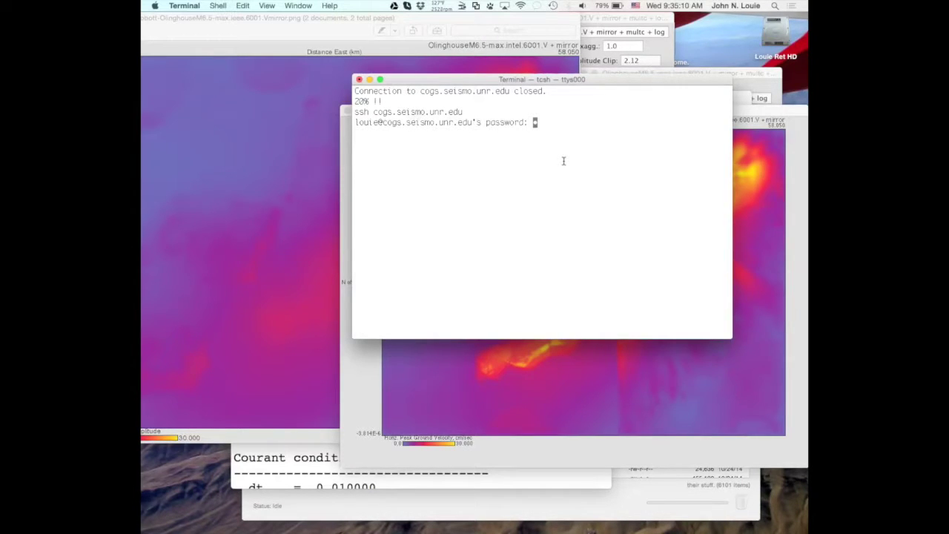
{"action": "key", "text": "Return"}
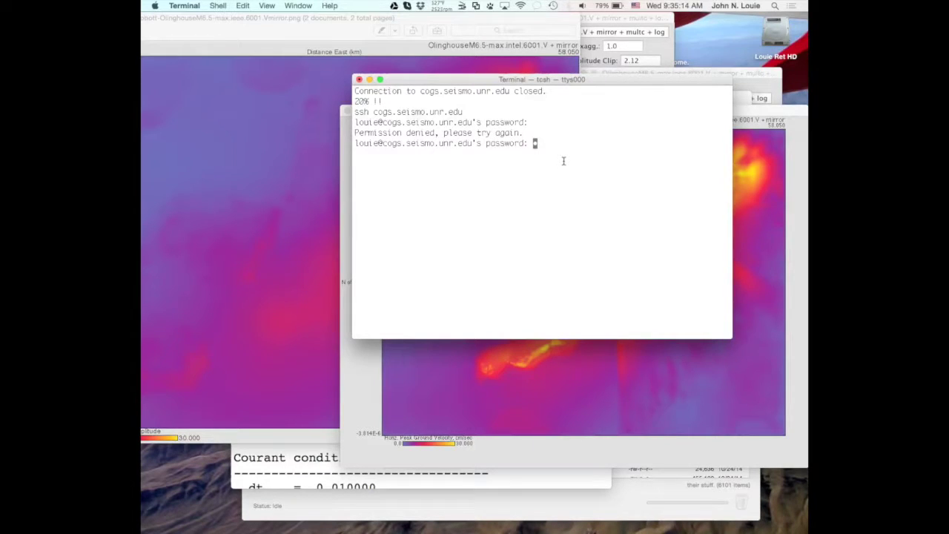
{"action": "key", "text": "Return"}
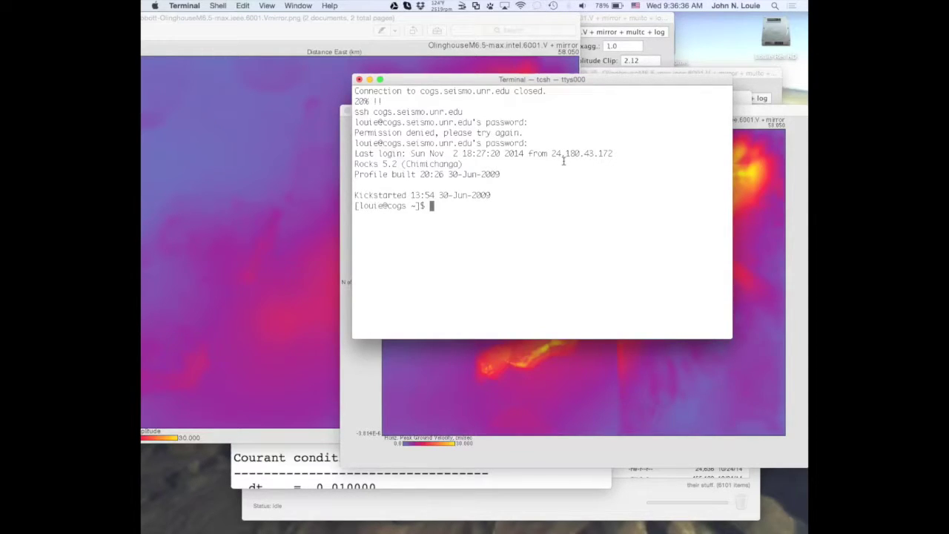
Step: Change into the /space/louie/ma/Olinghouse directory on the server
{"action": "type", "text": "cd /"}
{"action": "type", "text": "space/"}
{"action": "type", "text": "ma/"}
{"action": "key", "text": "BackSpace"}
{"action": "key", "text": "BackSpace"}
{"action": "key", "text": "BackSpace"}
{"action": "type", "text": "louie/m"}
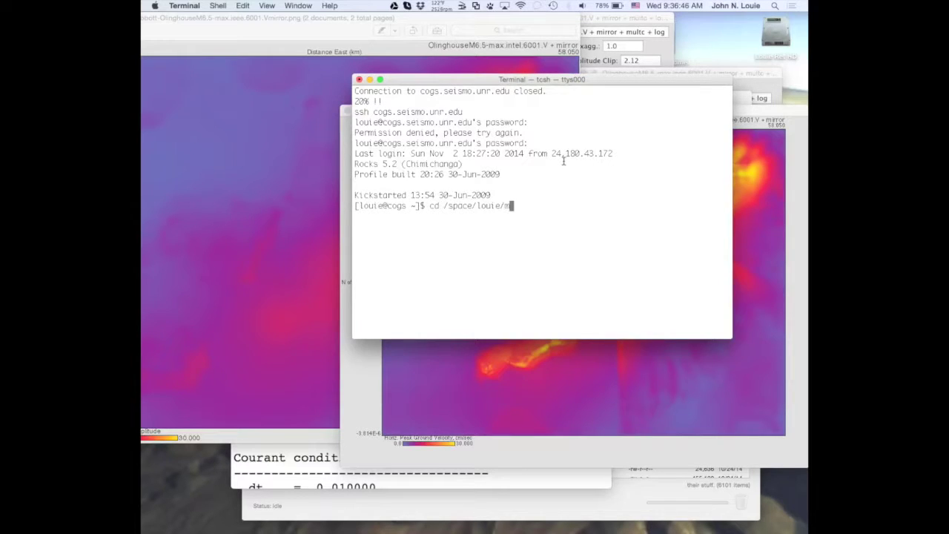
{"action": "type", "text": "a"}
{"action": "key", "text": "Return"}
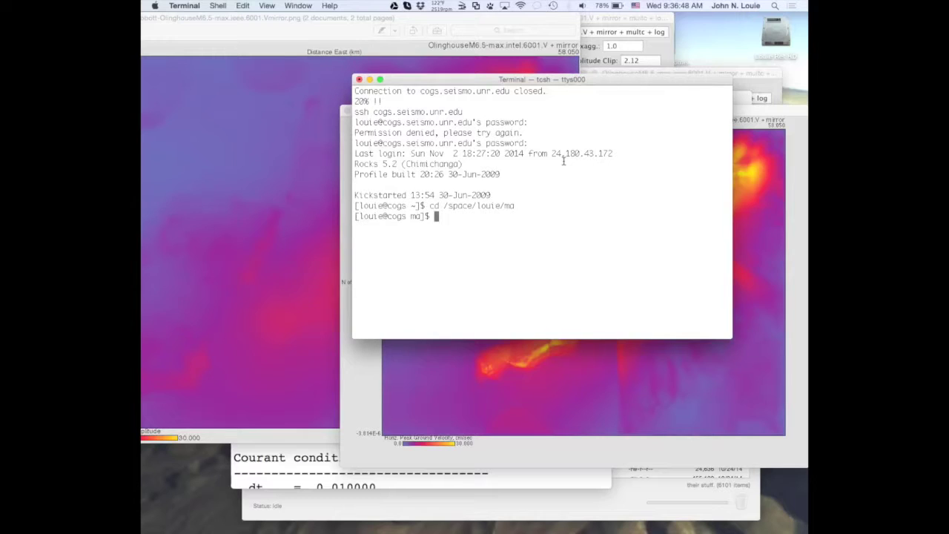
{"action": "type", "text": "cd Olinghouse"}
{"action": "key", "text": "Return"}
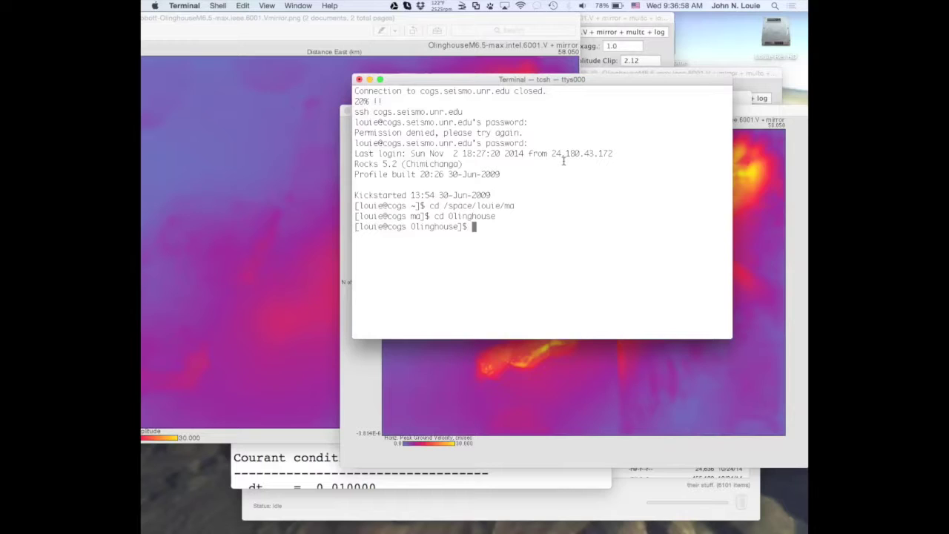
Step: Create the snaps and sac folders and list the *snap* files
{"action": "type", "text": "cd .."}
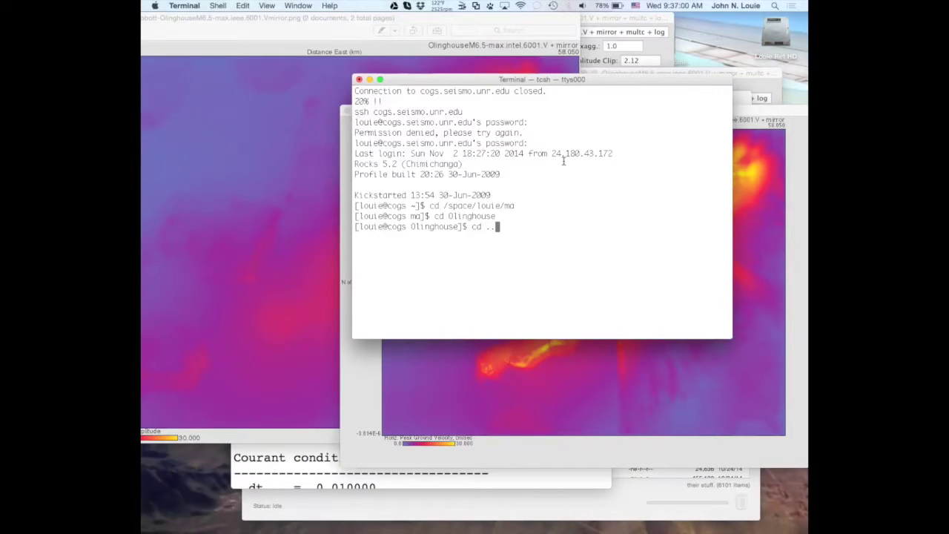
{"action": "type", "text": "/"}
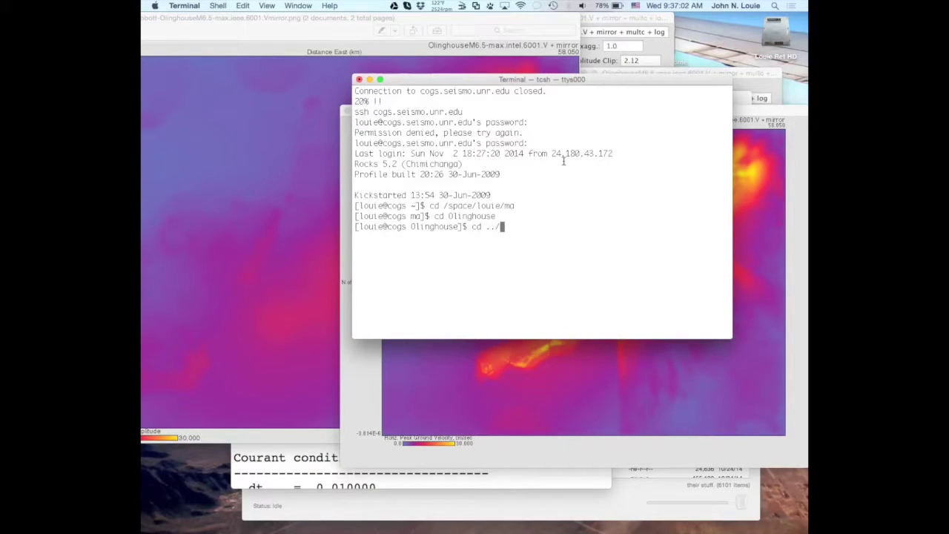
{"action": "key", "text": "BackSpace"}
{"action": "key", "text": "BackSpace"}
{"action": "key", "text": "BackSpace"}
{"action": "key", "text": "BackSpace"}
{"action": "key", "text": "BackSpace"}
{"action": "key", "text": "BackSpace"}
{"action": "type", "text": "mkdir snaps"}
{"action": "key", "text": "Return"}
{"action": "type", "text": "mkdir"}
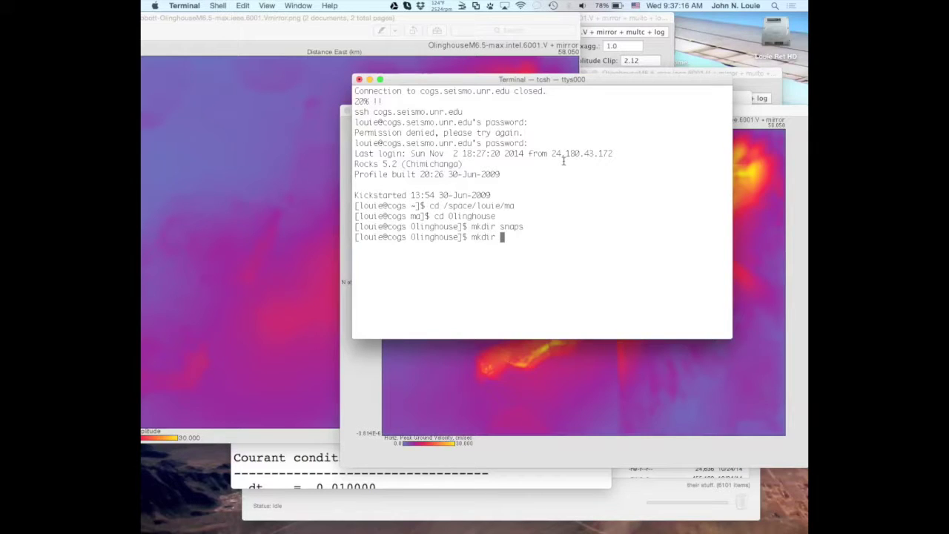
{"action": "type", "text": " se"}
{"action": "type", "text": "c"}
{"action": "key", "text": "Return"}
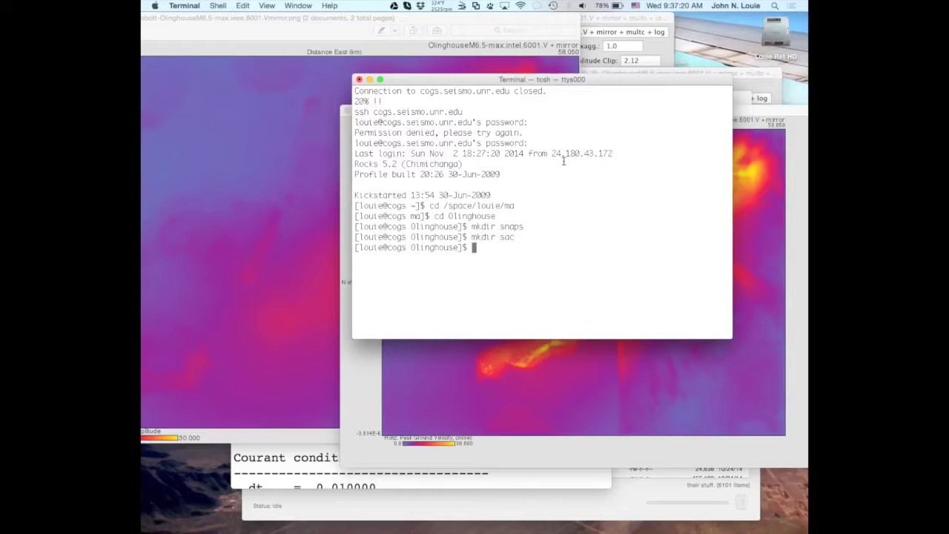
{"action": "type", "text": "ls *snap*"}
{"action": "key", "text": "Return"}
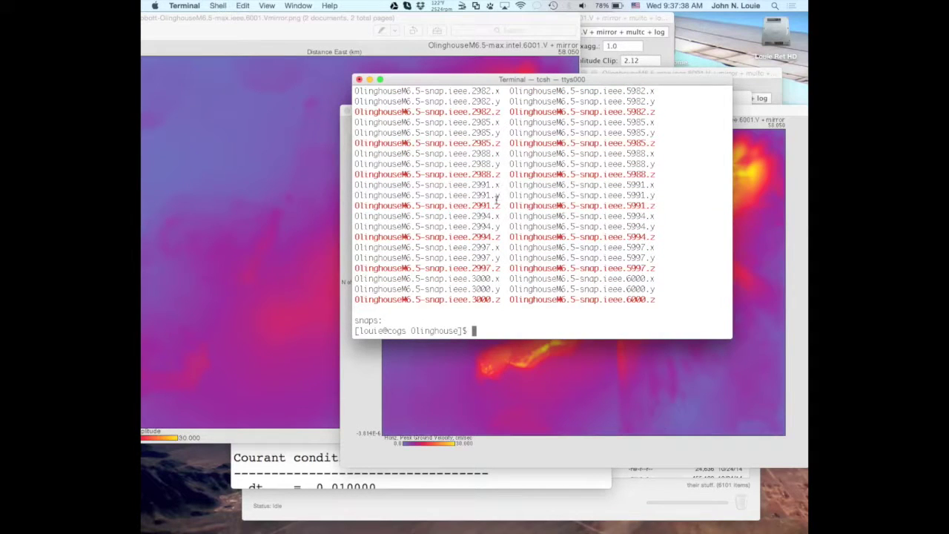
Step: List only the *-snap.* snapshot files and enlarge the terminal font
{"action": "scroll", "coordinate": [497, 199], "scroll_direction": "down", "scroll_amount": 1}
{"action": "type", "text": "ls *-snap.*"}
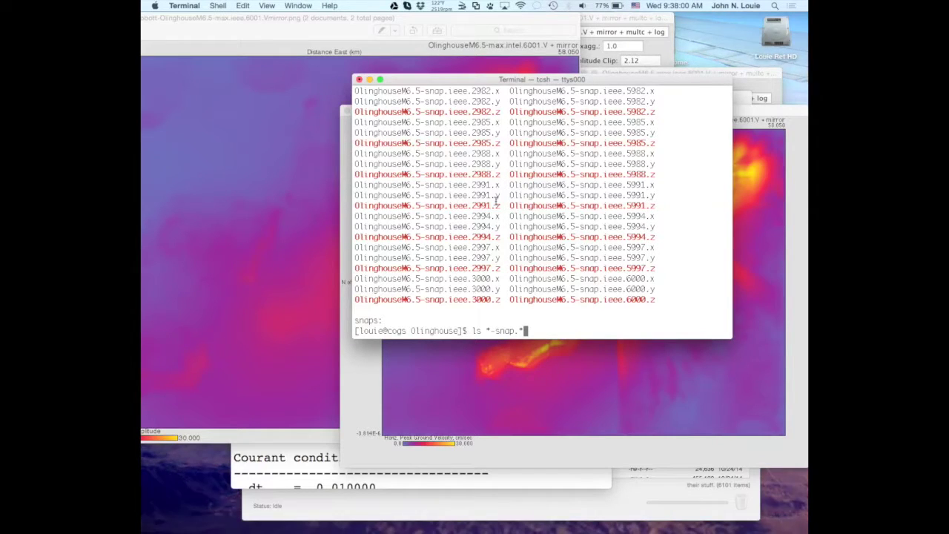
{"action": "key", "text": "Return"}
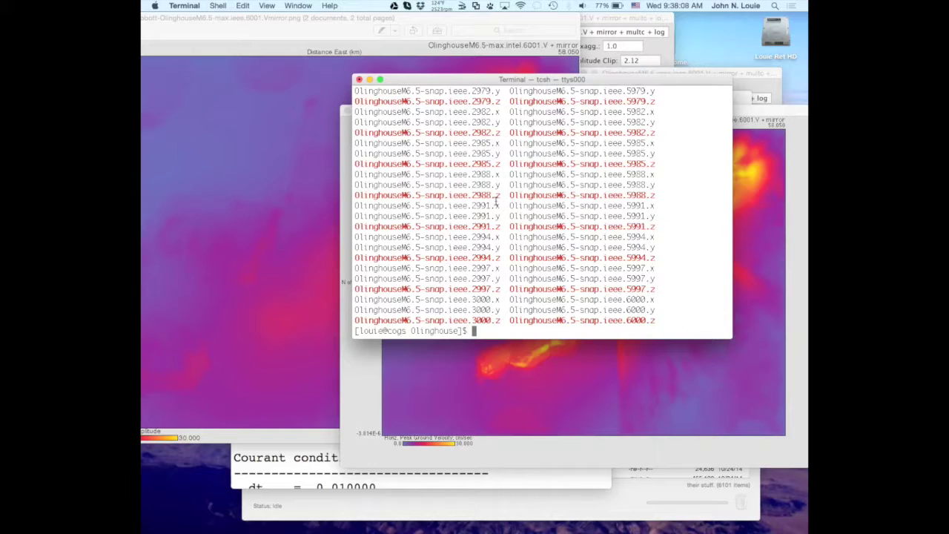
{"action": "type", "text": "ls *-snap.*"}
{"action": "key", "text": "super+plus"}
{"action": "key", "text": "super+plus"}
{"action": "key", "text": "super+plus"}
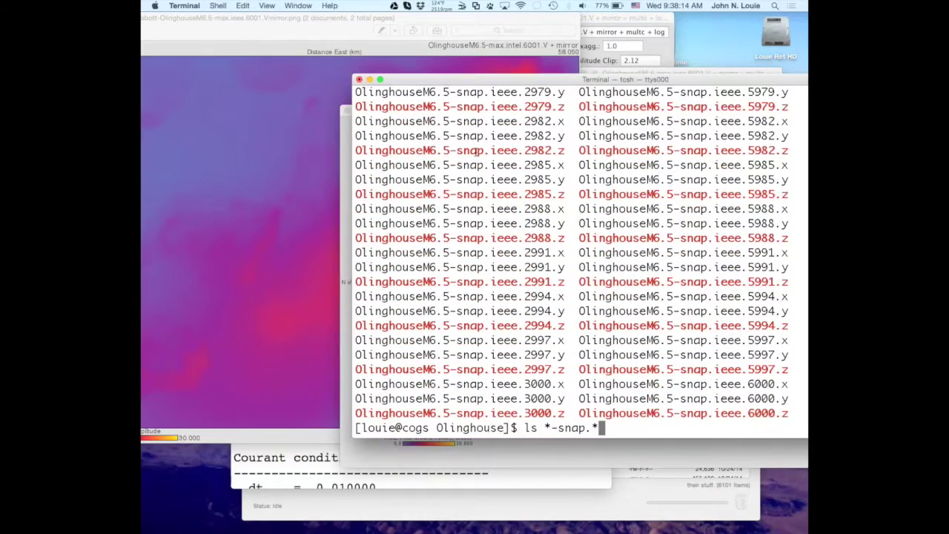
Step: Enlarge the terminal text and count the snapshot files with ls *-snap.* |wc (6000)
{"action": "left_click_drag", "start_coordinate": [512, 79], "coordinate": [337, 36]}
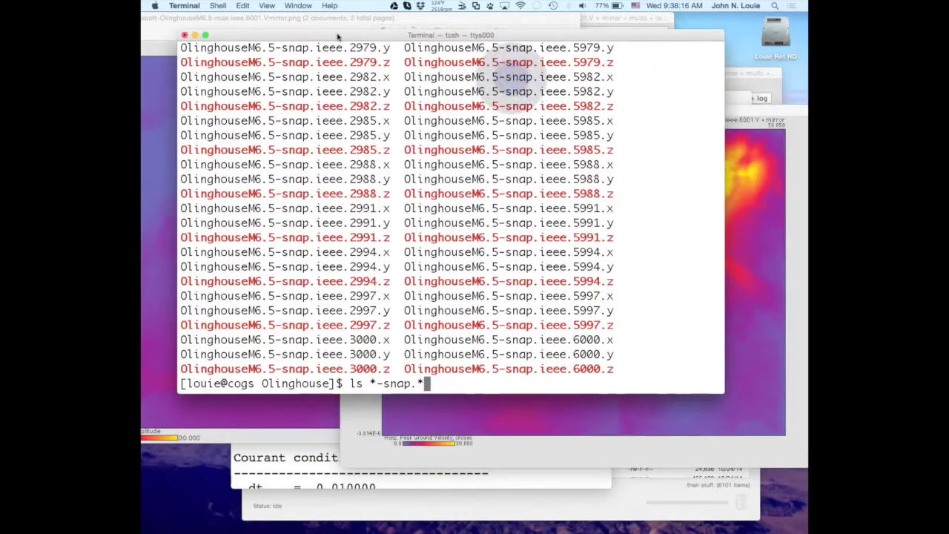
{"action": "key", "text": "super+plus"}
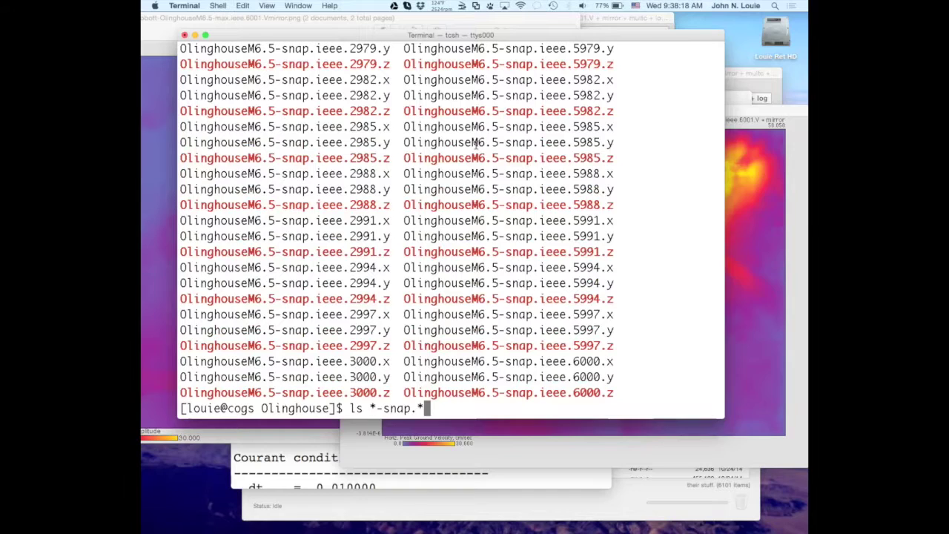
{"action": "key", "text": "super+plus"}
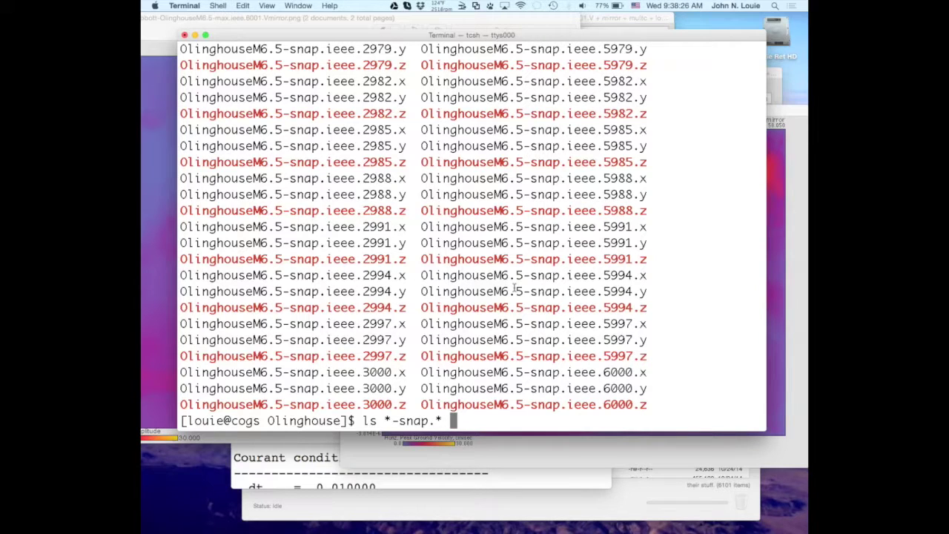
{"action": "type", "text": "|wc"}
{"action": "key", "text": "Return"}
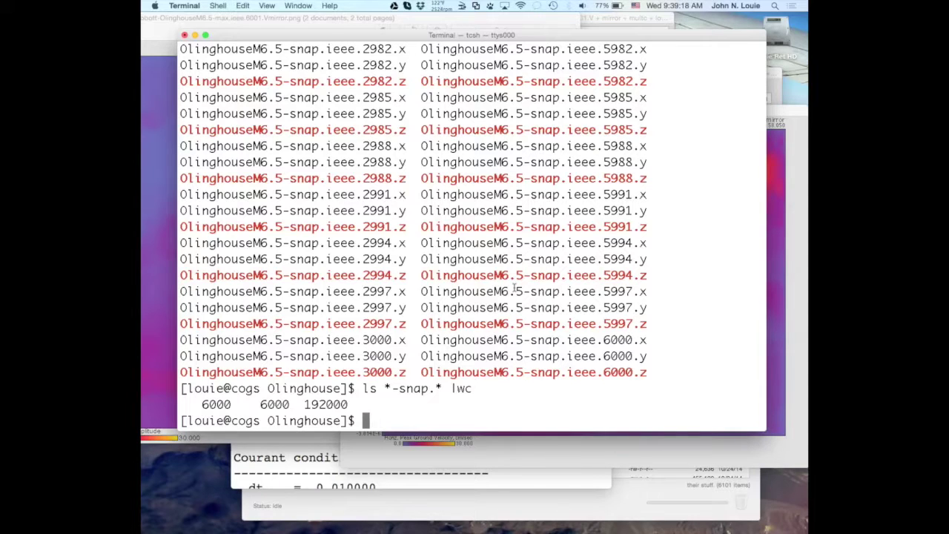
{"action": "type", "text": "cd"}
{"action": "type", "text": "../.."}
Step: Go up two directory levels with cd ../.. and attempt to return to Olinghouse
{"action": "key", "text": "Return"}
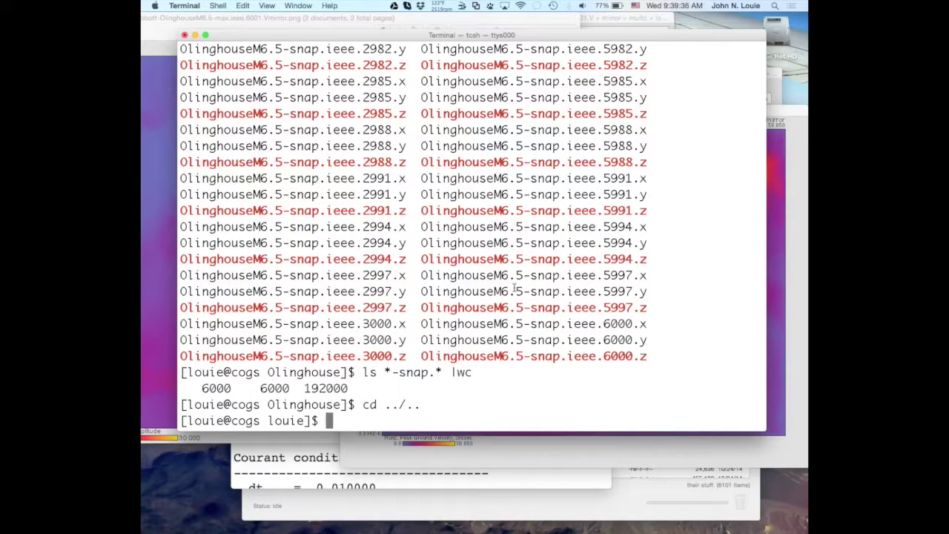
{"action": "type", "text": "b"}
{"action": "key", "text": "Return"}
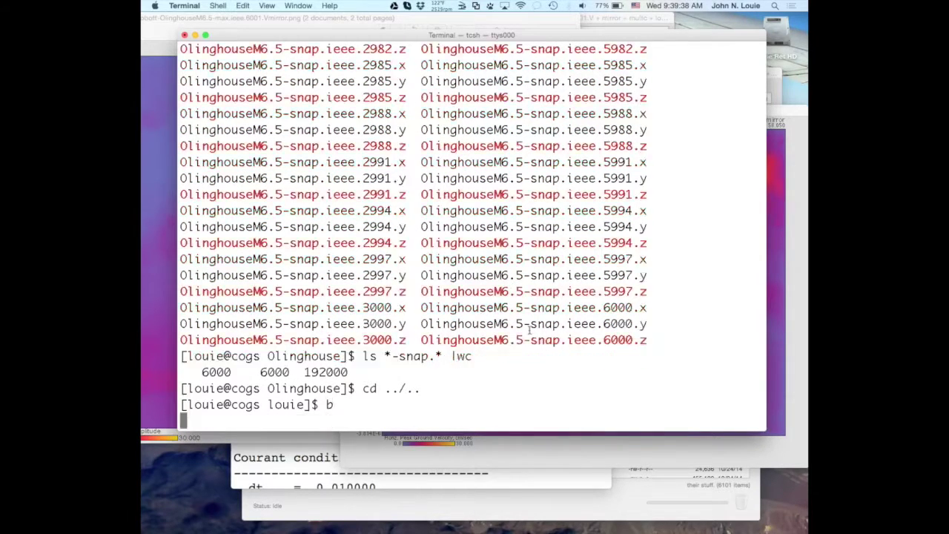
{"action": "type", "text": "back"}
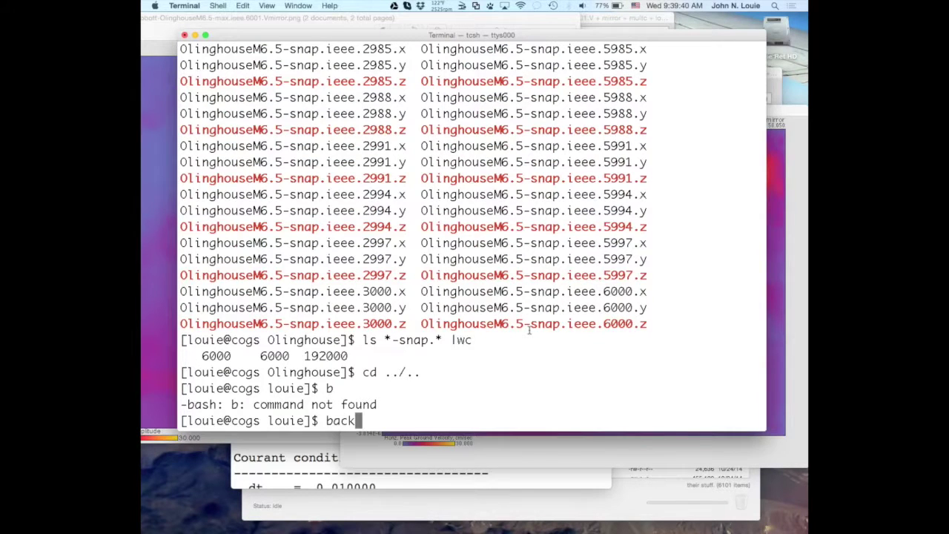
{"action": "key", "text": "Return"}
{"action": "type", "text": "cd Olin"}
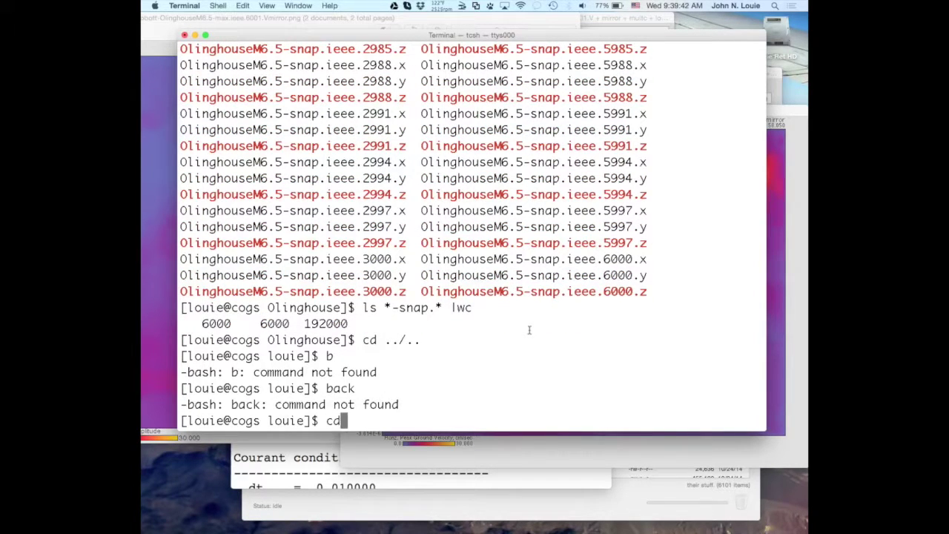
{"action": "type", "text": "ghouse"}
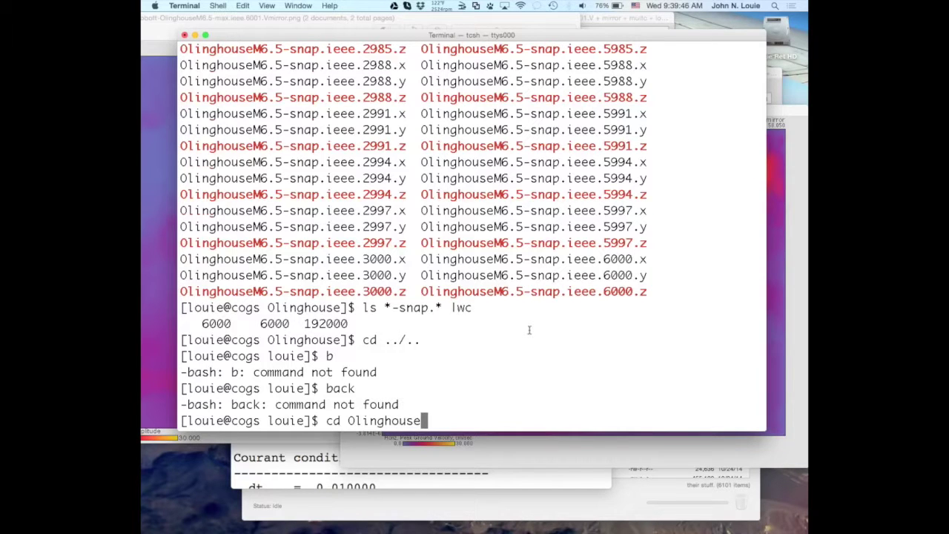
{"action": "key", "text": "Return"}
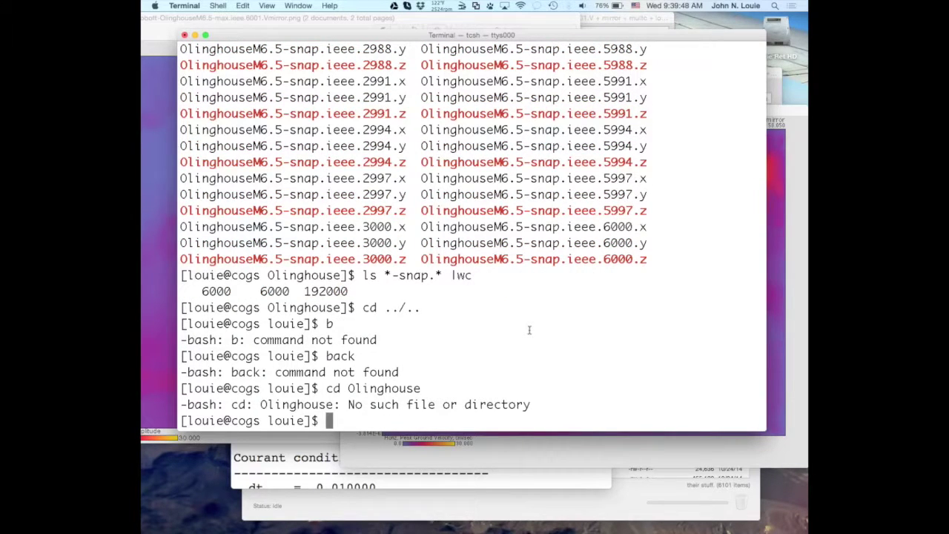
Step: Confirm the path /space/louie with pwd and enter ma/Olinghouse
{"action": "type", "text": "pwd"}
{"action": "key", "text": "Return"}
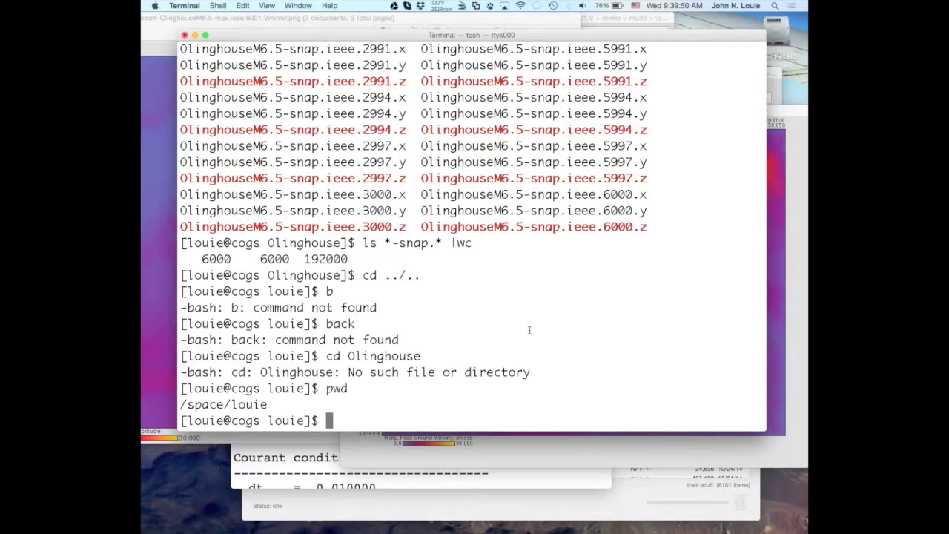
{"action": "type", "text": "cd ma/O"}
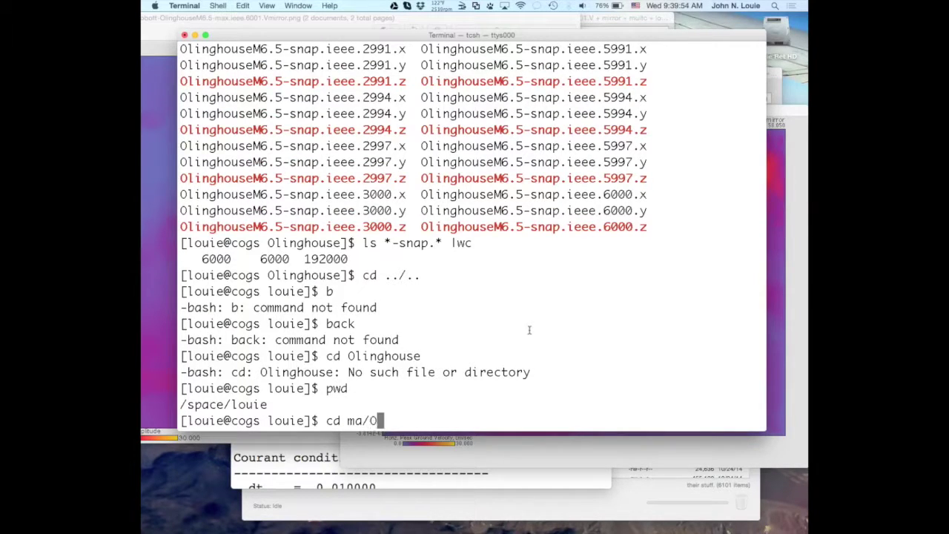
{"action": "type", "text": "linghouse"}
{"action": "key", "text": "Return"}
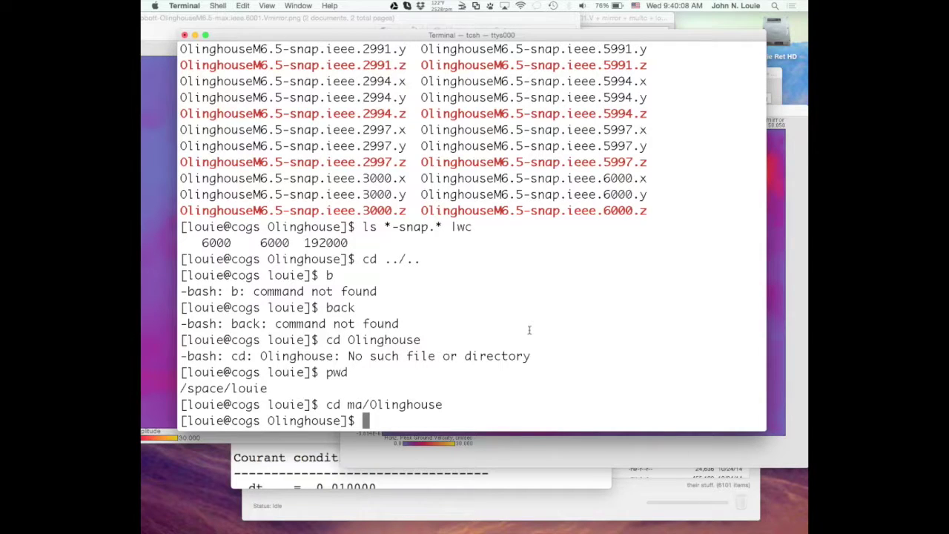
{"action": "type", "text": "mv"}
Step: Move all *-snap.* files into the snaps folder with mv
{"action": "type", "text": "*-snap"}
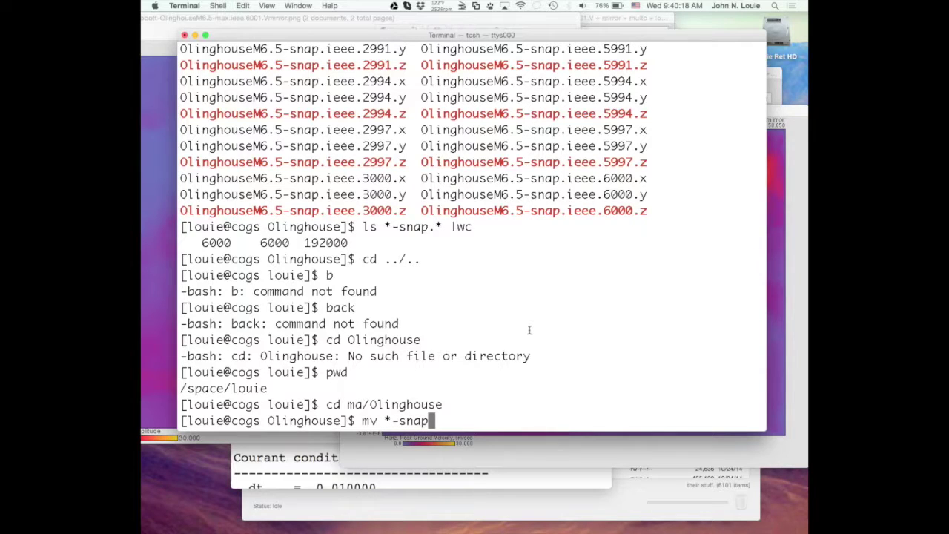
{"action": "type", "text": ".* snaps"}
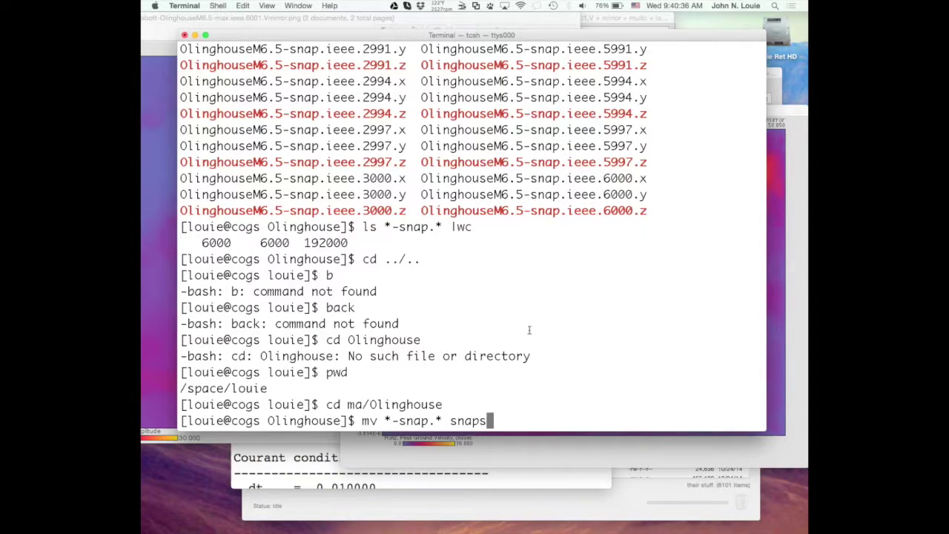
{"action": "key", "text": "Return"}
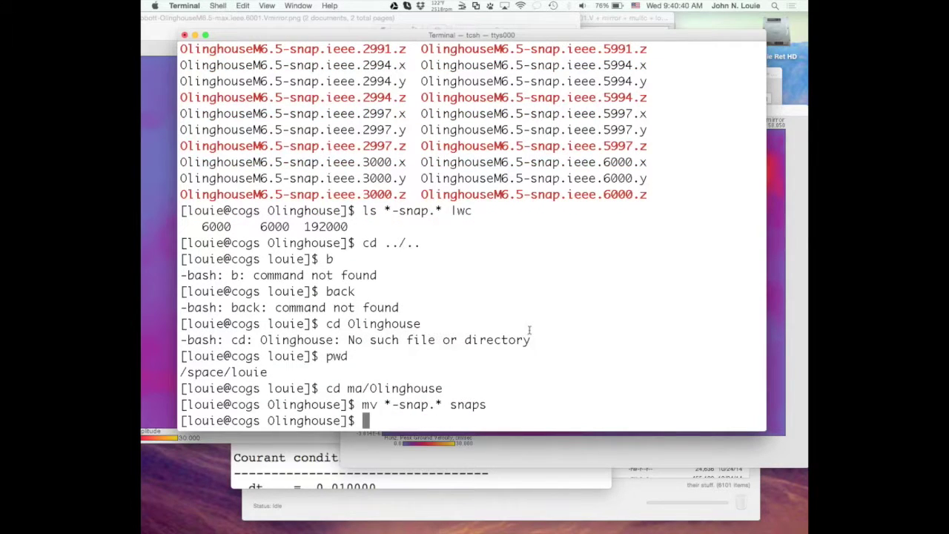
{"action": "type", "text": "ls *"}
{"action": "type", "text": "s"}
Step: List the sac seismogram files, narrowing the pattern to *.sac.0*
{"action": "key", "text": "BackSpace"}
{"action": "type", "text": "*sac*"}
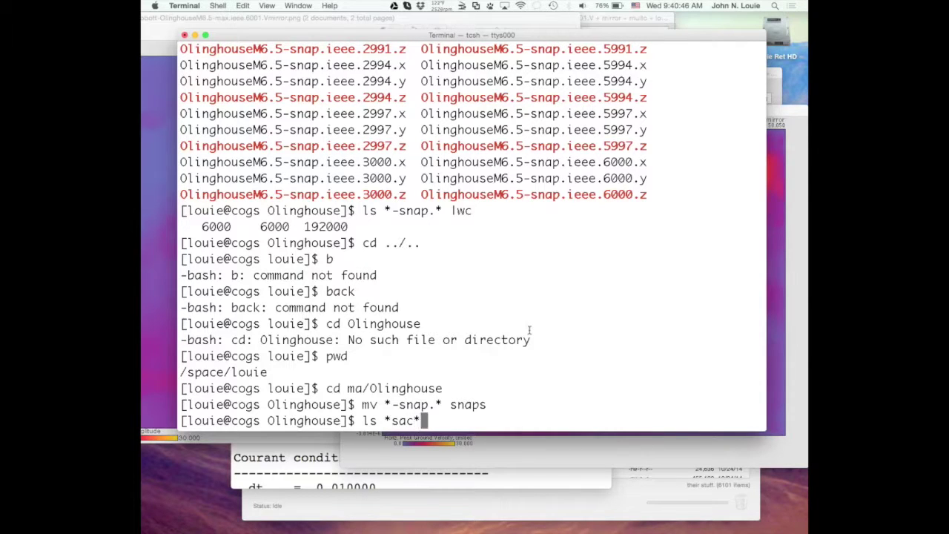
{"action": "key", "text": "Return"}
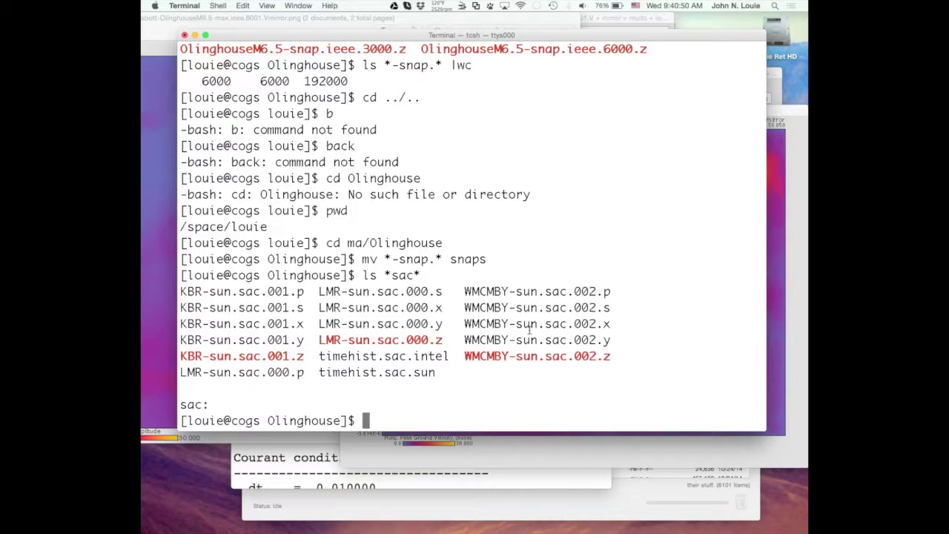
{"action": "type", "text": "ls"}
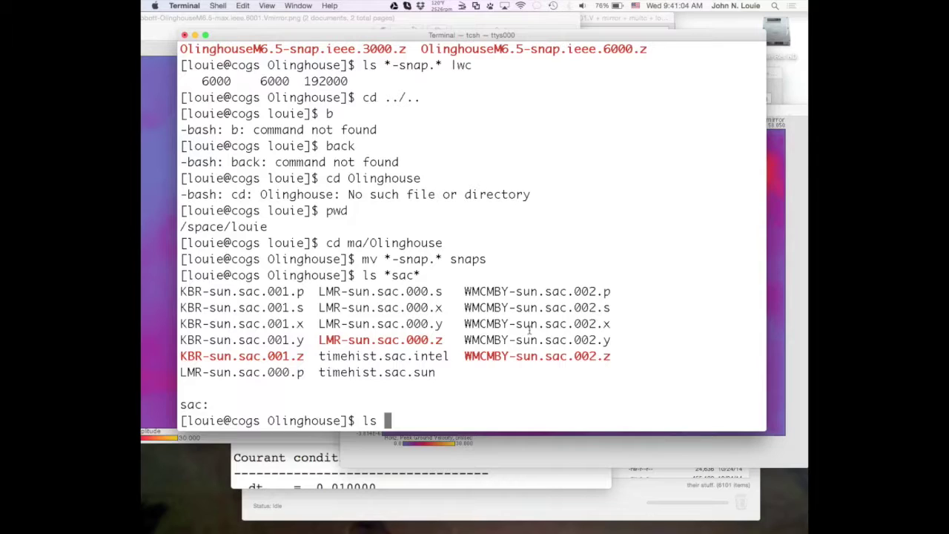
{"action": "type", "text": "*.sac.?"}
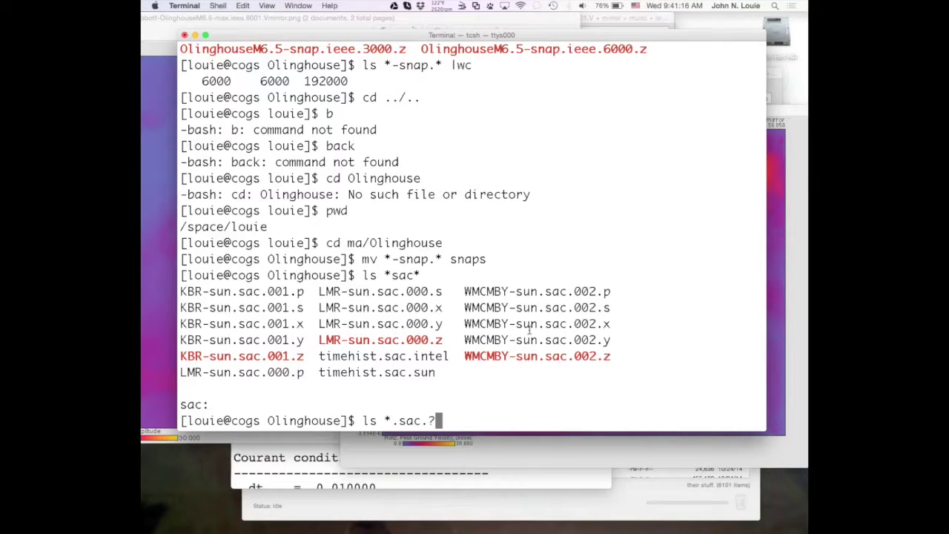
{"action": "key", "text": "BackSpace"}
{"action": "type", "text": "0*"}
{"action": "key", "text": "Return"}
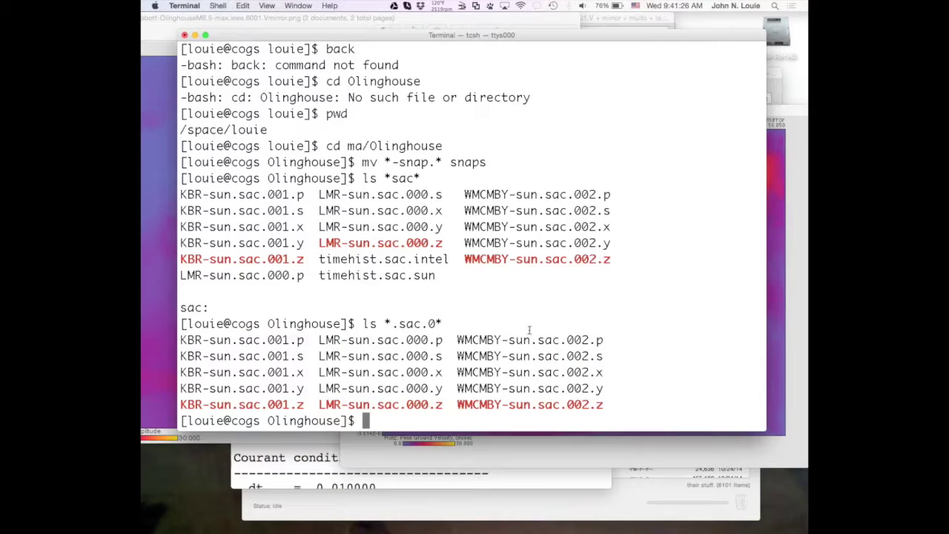
Step: Move the *.sac.0* files into the sac folder and list what remains
{"action": "key", "text": "Up"}
{"action": "key", "text": "Left"}
{"action": "key", "text": "Left"}
{"action": "key", "text": "Left"}
{"action": "key", "text": "Left"}
{"action": "key", "text": "Left"}
{"action": "key", "text": "Left"}
{"action": "key", "text": "Left"}
{"action": "key", "text": "Left"}
{"action": "key", "text": "Left"}
{"action": "key", "text": "Left"}
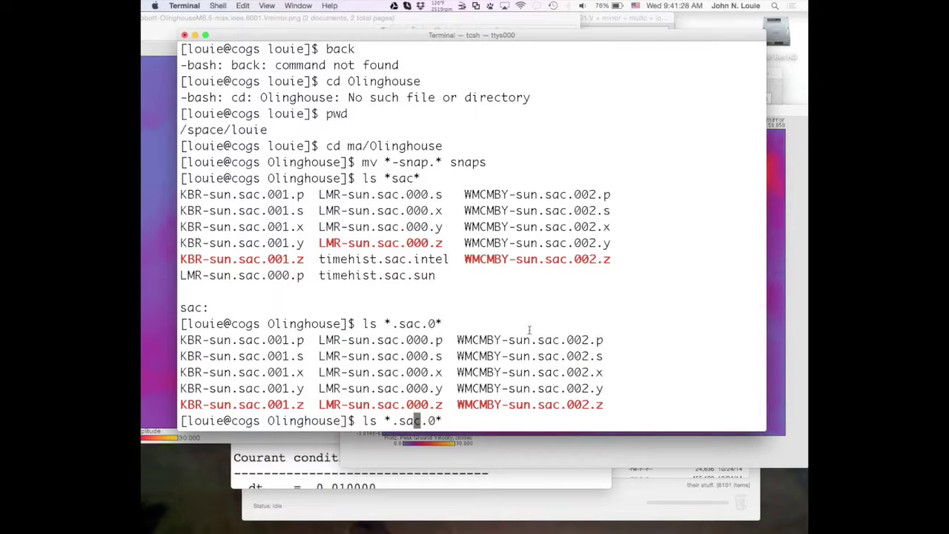
{"action": "key", "text": "Right"}
{"action": "key", "text": "BackSpace"}
{"action": "key", "text": "BackSpace"}
{"action": "type", "text": "mv"}
{"action": "key", "text": "Right"}
{"action": "key", "text": "Right"}
{"action": "key", "text": "Right"}
{"action": "key", "text": "Right"}
{"action": "key", "text": "Right"}
{"action": "key", "text": "Right"}
{"action": "key", "text": "Right"}
{"action": "key", "text": "Right"}
{"action": "type", "text": "sac"}
{"action": "key", "text": "Return"}
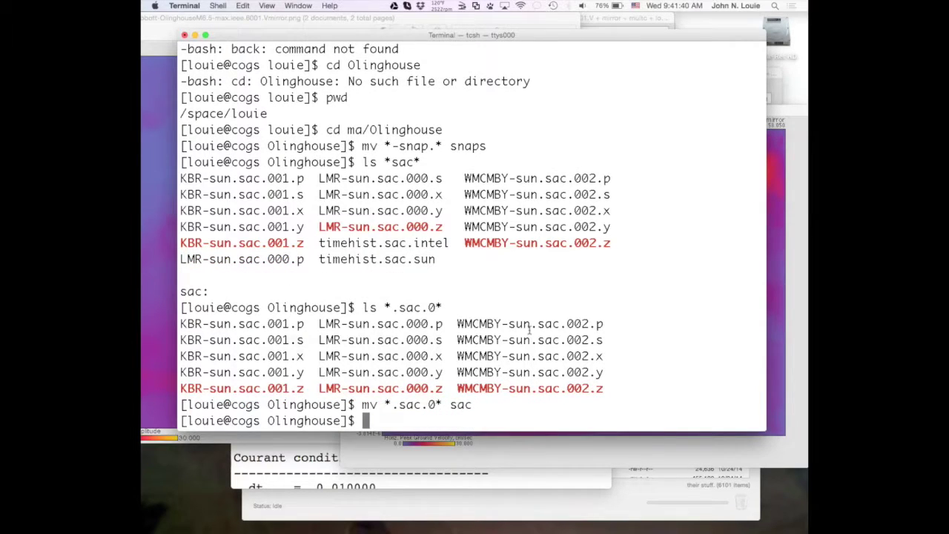
{"action": "type", "text": "ls"}
{"action": "key", "text": "Return"}
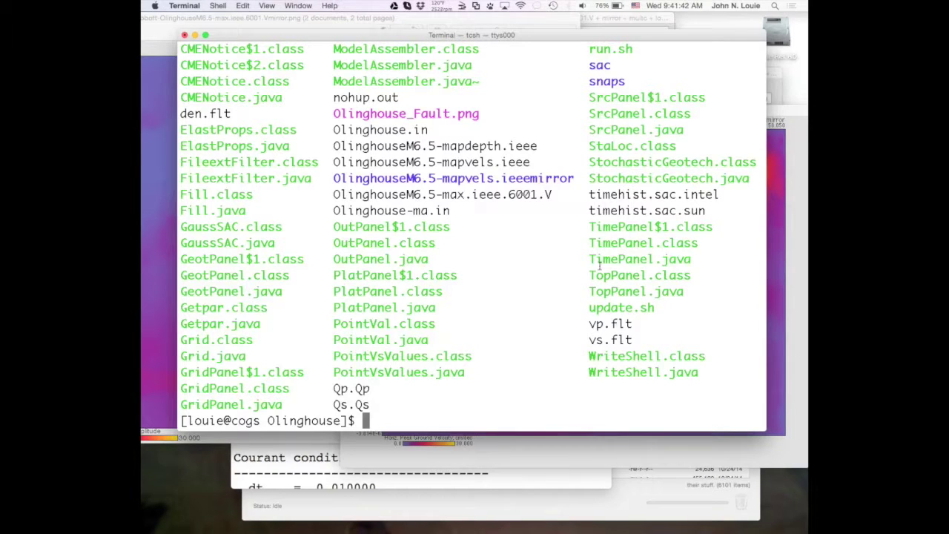
{"action": "scroll", "coordinate": [553, 270], "scroll_direction": "up", "scroll_amount": 5}
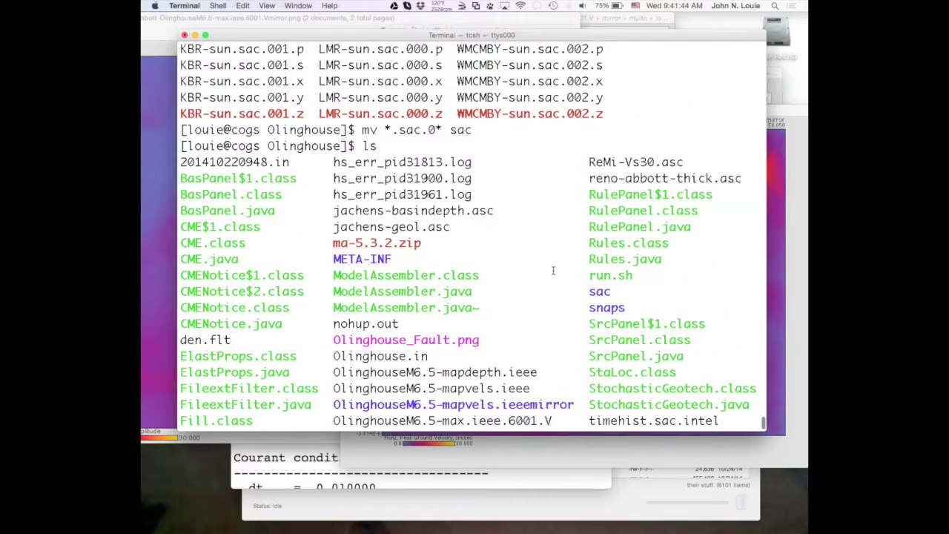
{"action": "scroll", "coordinate": [553, 270], "scroll_direction": "down", "scroll_amount": 3}
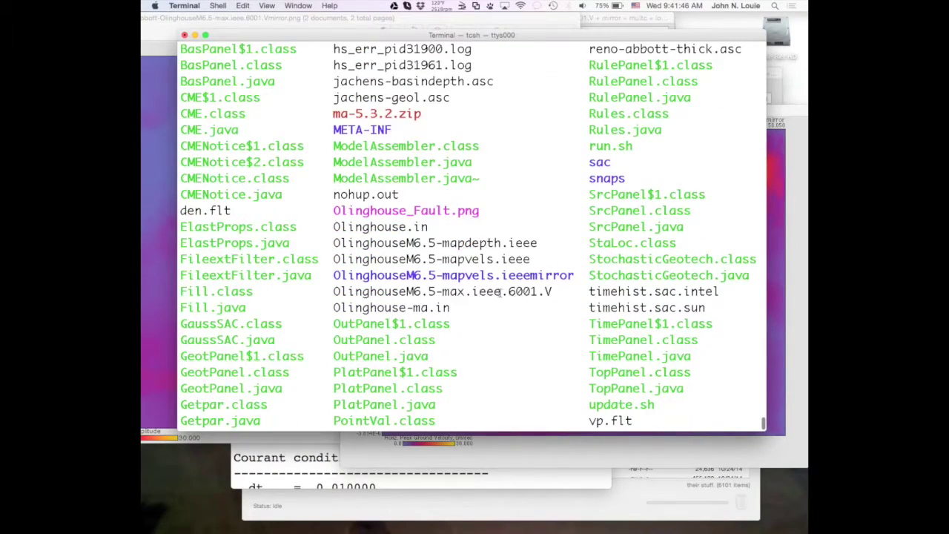
{"action": "left_click_drag", "start_coordinate": [509, 294], "coordinate": [561, 293]}
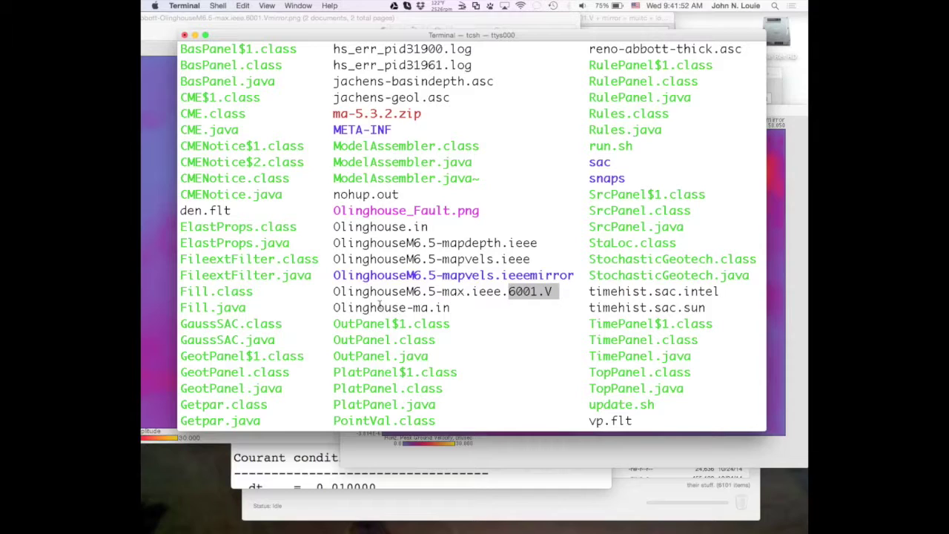
{"action": "left_click_drag", "start_coordinate": [380, 307], "coordinate": [459, 311]}
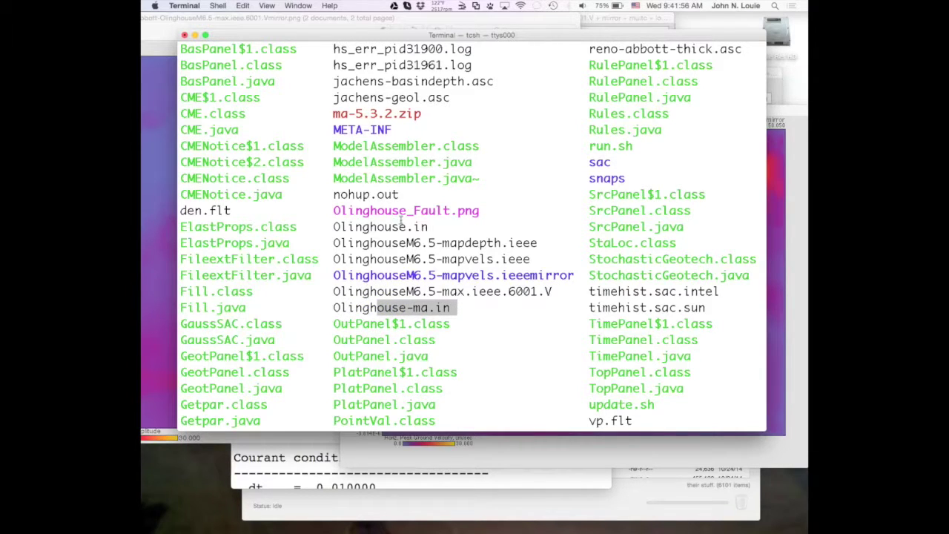
{"action": "scroll", "coordinate": [394, 227], "scroll_direction": "down", "scroll_amount": 3}
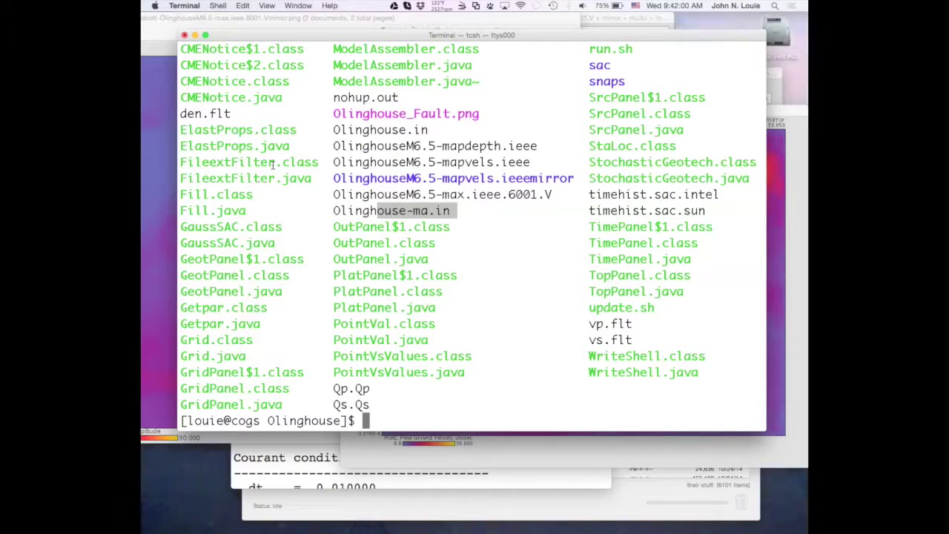
{"action": "type", "text": "cd .."}
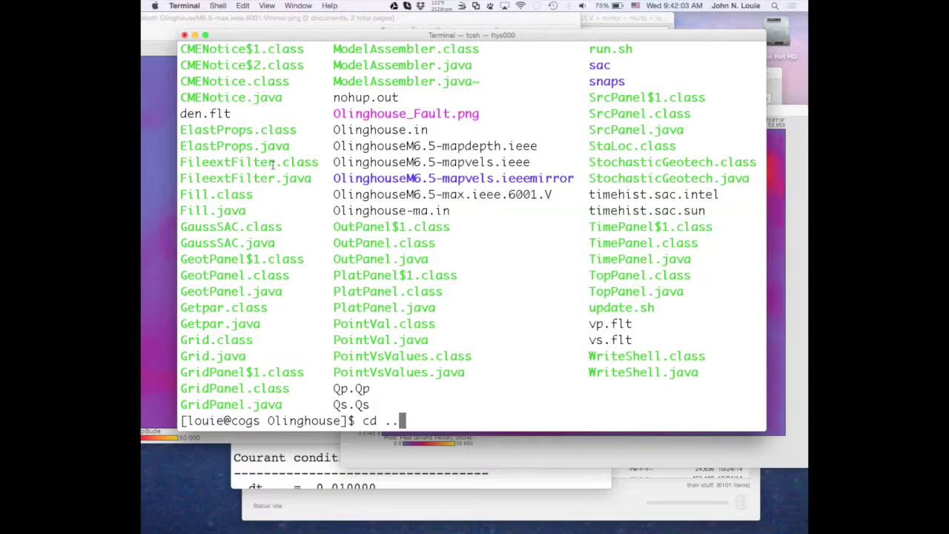
Step: Go up one level with cd .. and list the folder contents
{"action": "key", "text": "Return"}
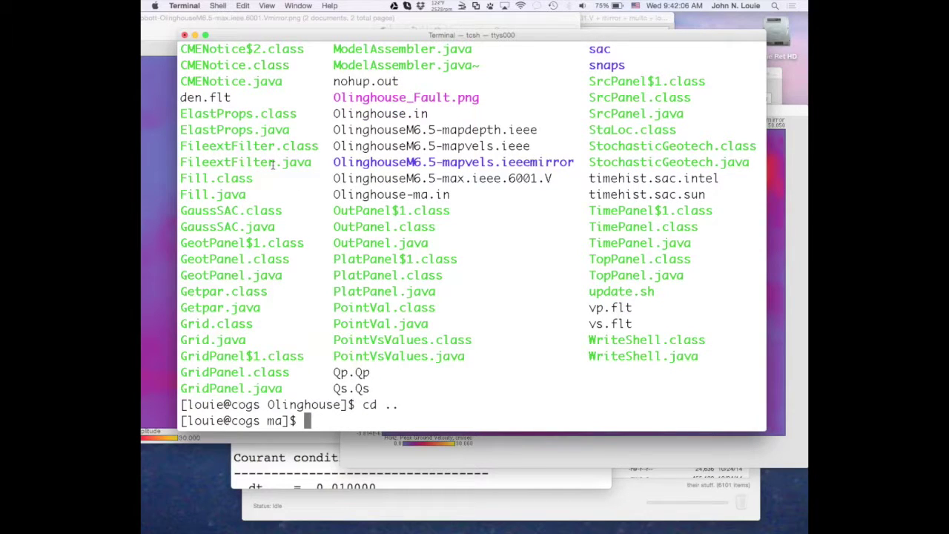
{"action": "type", "text": "ls"}
{"action": "key", "text": "Return"}
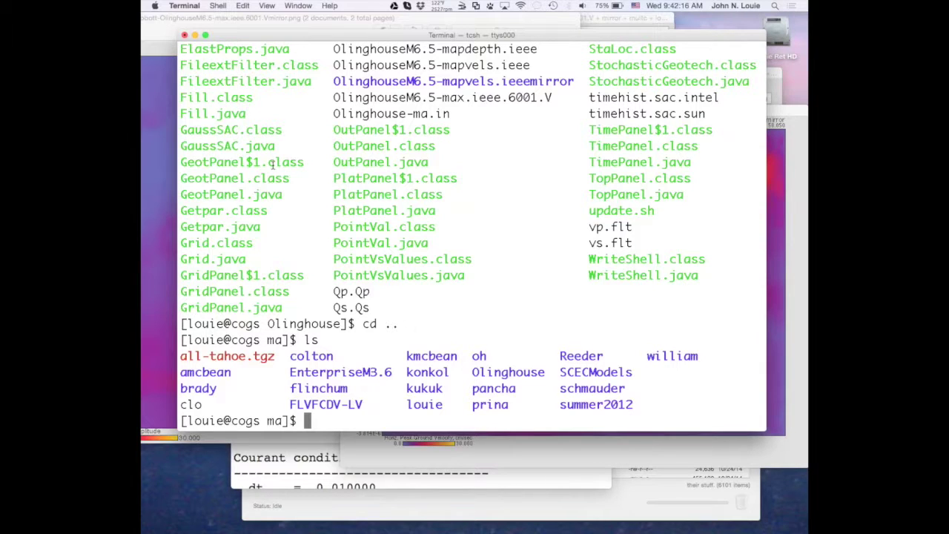
{"action": "type", "text": "ls Enter"}
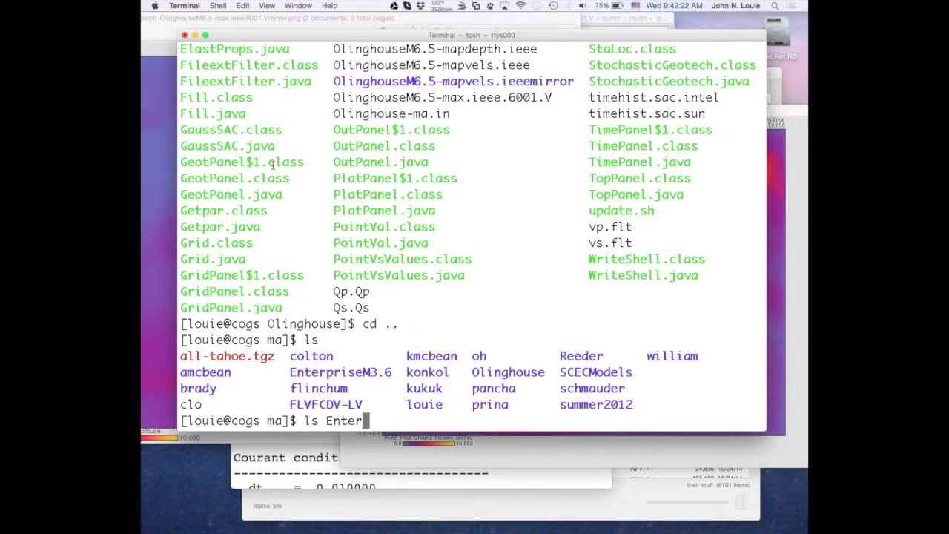
{"action": "type", "text": "priseM"}
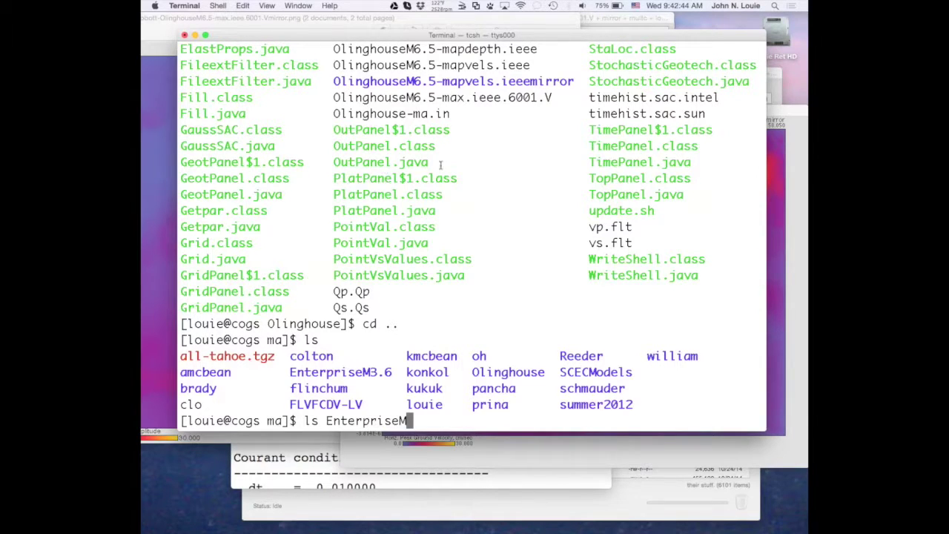
Step: Review the Olinghouse listing, highlighting reno-abbott, ReMi-Vs30.asc, jachens-basindepth.asc and Rules.java
{"action": "scroll", "coordinate": [400, 146], "scroll_direction": "up", "scroll_amount": 3}
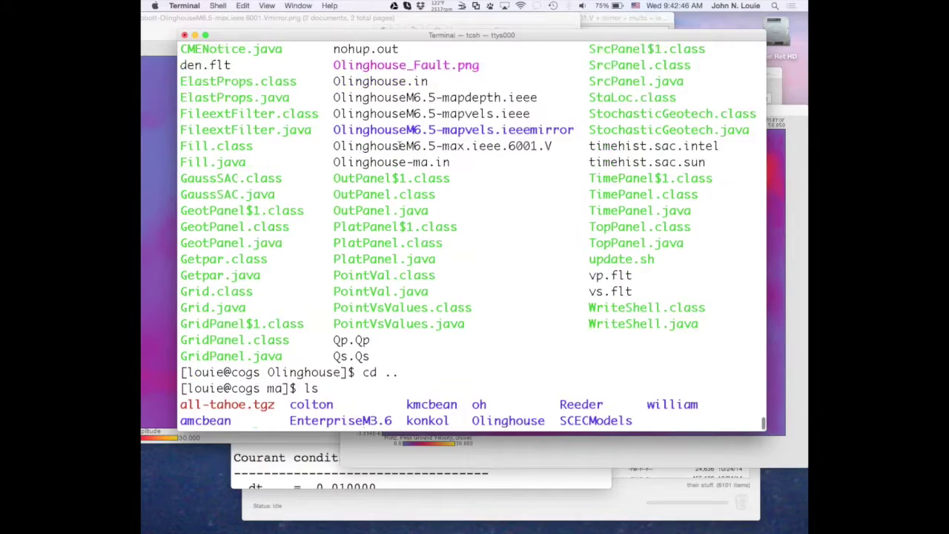
{"action": "scroll", "coordinate": [400, 146], "scroll_direction": "up", "scroll_amount": 5}
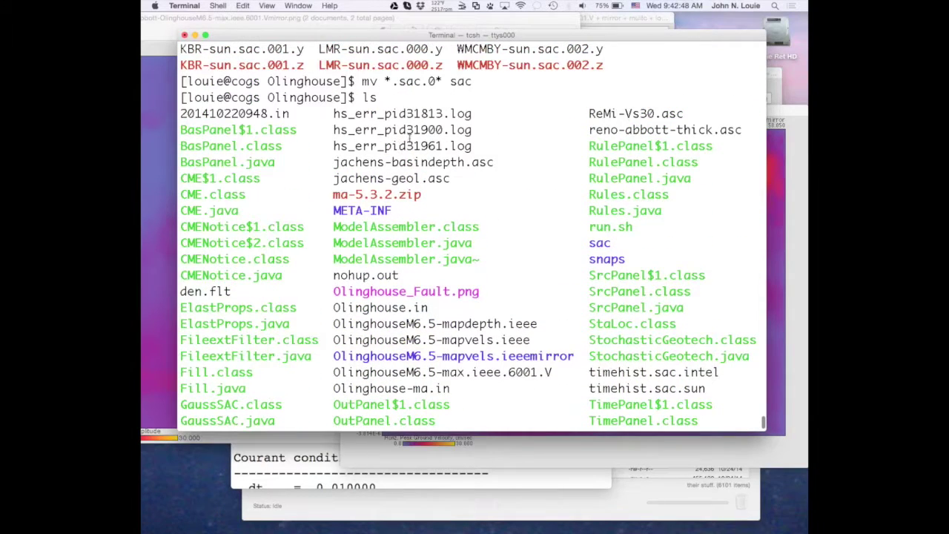
{"action": "left_click_drag", "start_coordinate": [589, 130], "coordinate": [671, 130]}
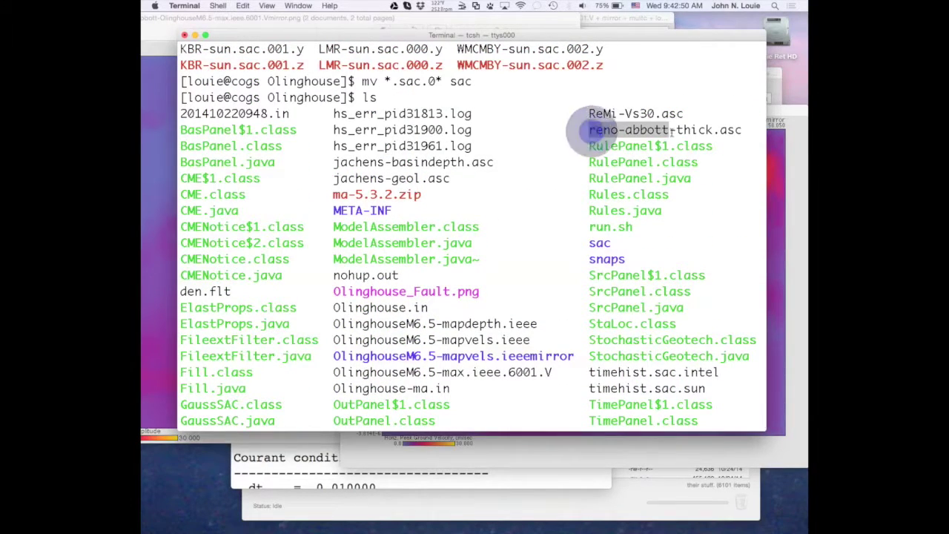
{"action": "left_click_drag", "start_coordinate": [591, 114], "coordinate": [683, 113]}
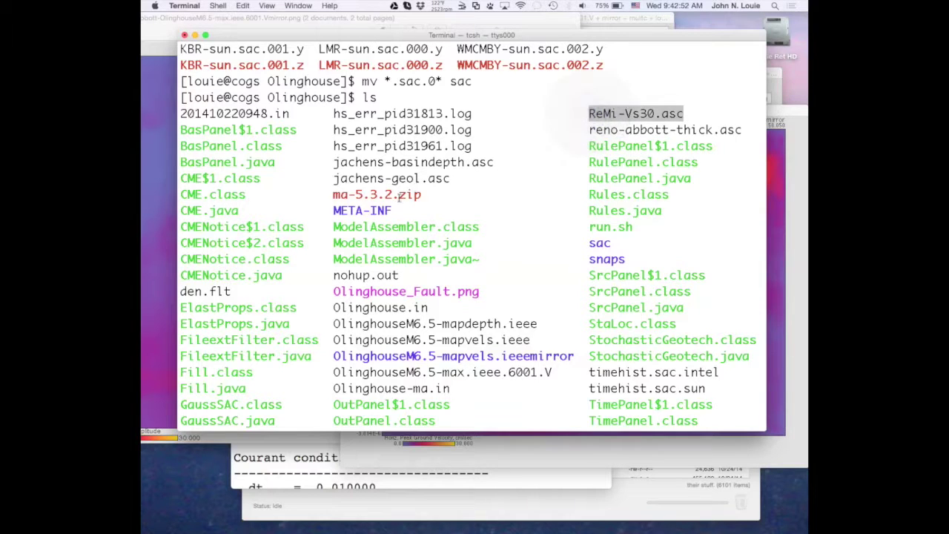
{"action": "left_click_drag", "start_coordinate": [333, 162], "coordinate": [467, 161]}
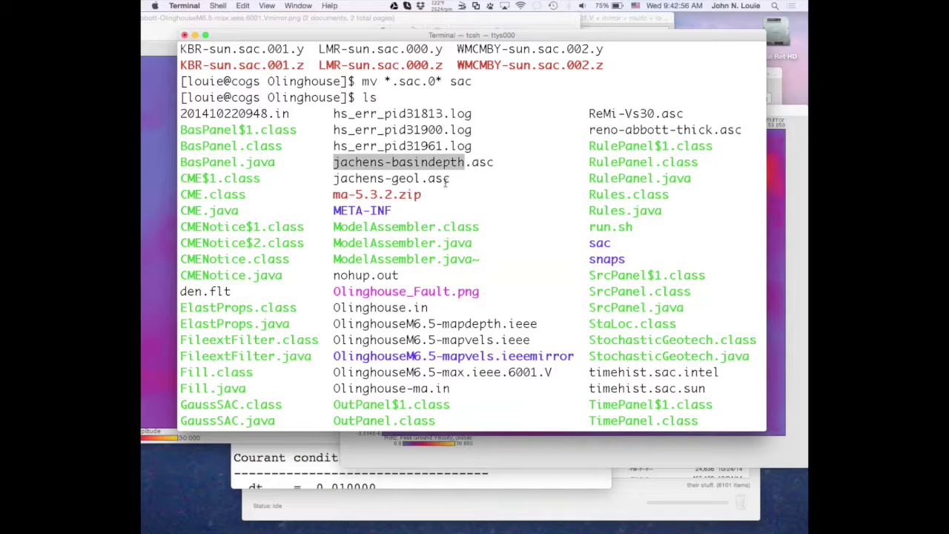
{"action": "scroll", "coordinate": [452, 245], "scroll_direction": "down", "scroll_amount": 6}
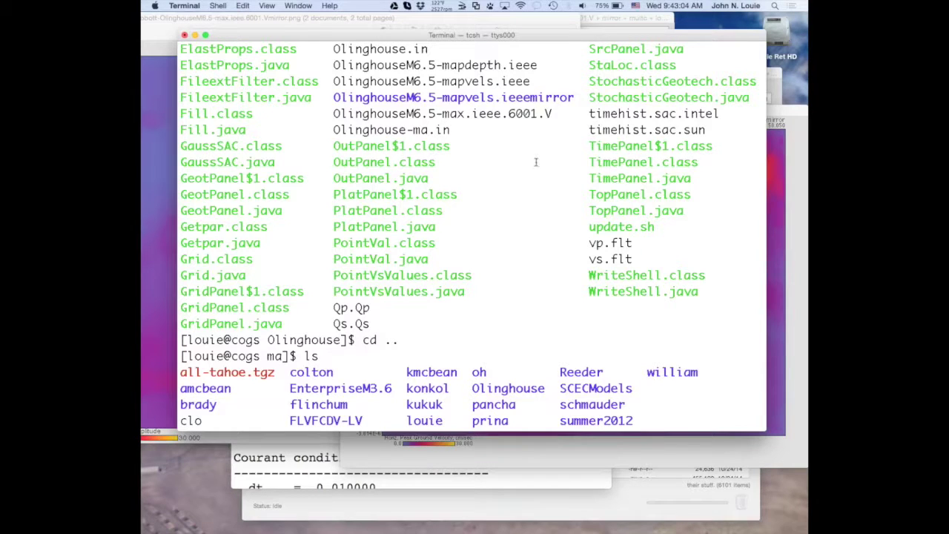
{"action": "scroll", "coordinate": [534, 163], "scroll_direction": "up", "scroll_amount": 5}
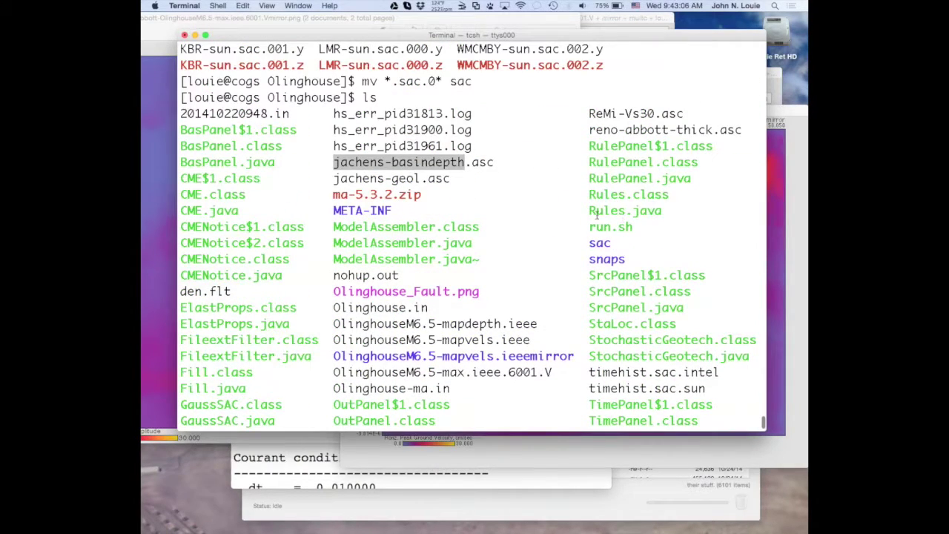
{"action": "double_click", "coordinate": [594, 212]}
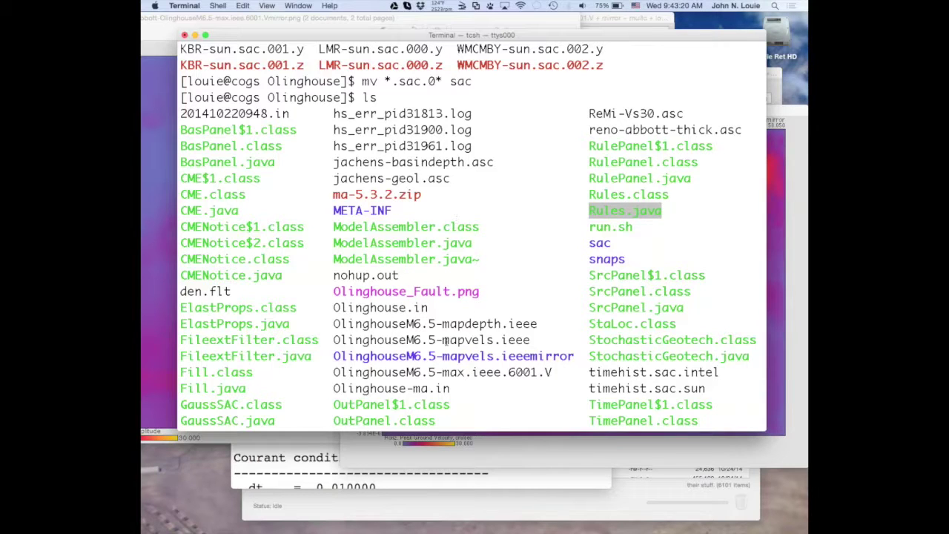
Step: Go up again to the ma folder and list its project folders
{"action": "type", "text": "cd .."}
{"action": "key", "text": "Return"}
{"action": "type", "text": "ls"}
{"action": "key", "text": "Return"}
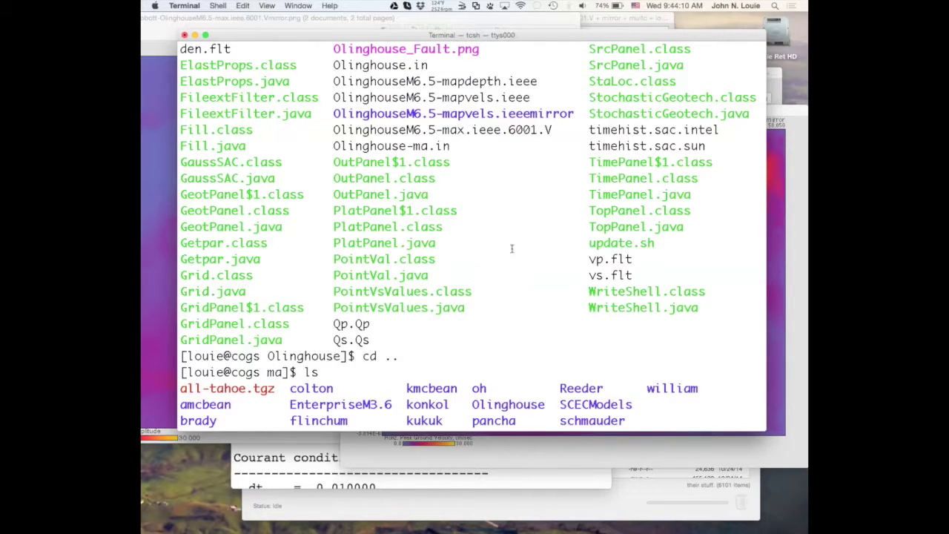
Step: Run ls EnterpriseM3.6/snaps/*.sh in the ma folder, finding the single script conv3c.sh
{"action": "type", "text": "ls EnterpriseM"}
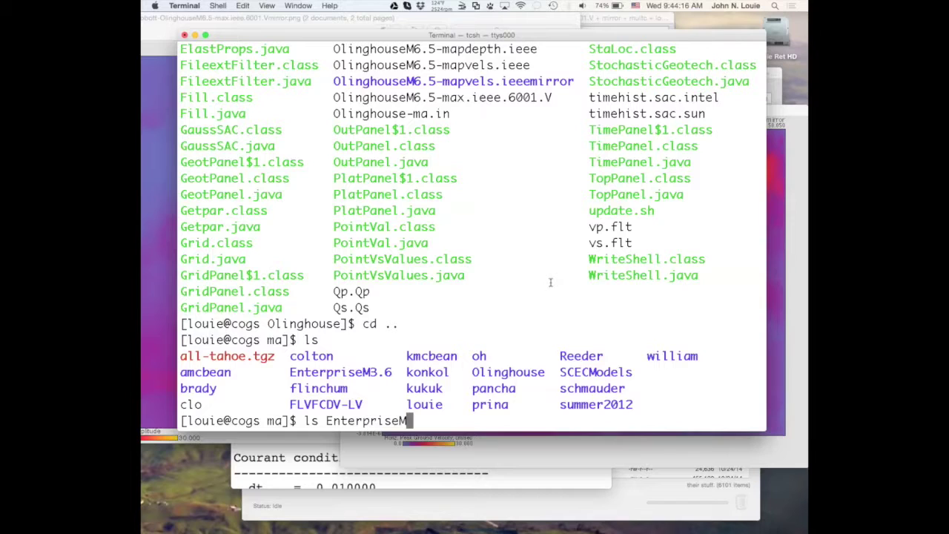
{"action": "type", "text": "3.6"}
{"action": "type", "text": "/snaps/"}
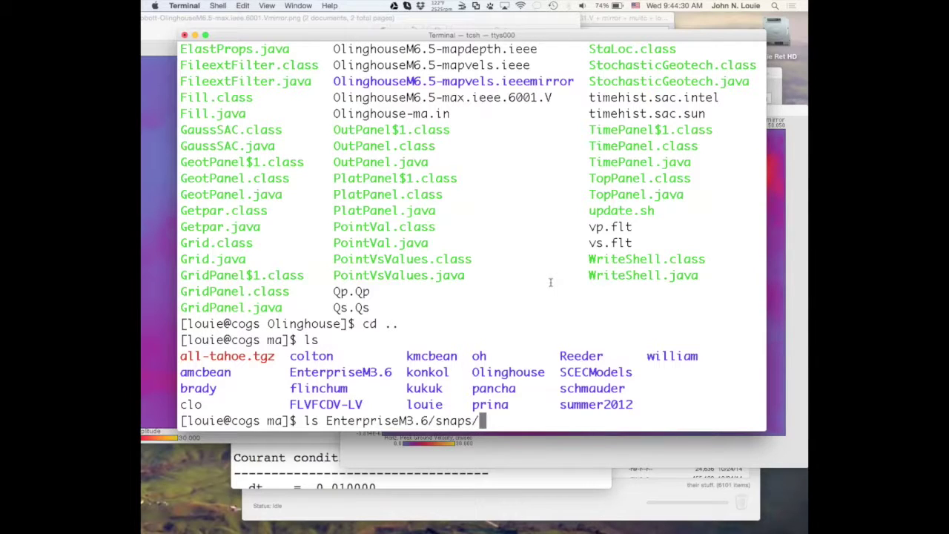
{"action": "type", "text": "*."}
{"action": "type", "text": "s"}
{"action": "key", "text": "BackSpace"}
{"action": "type", "text": ".sh"}
{"action": "key", "text": "Return"}
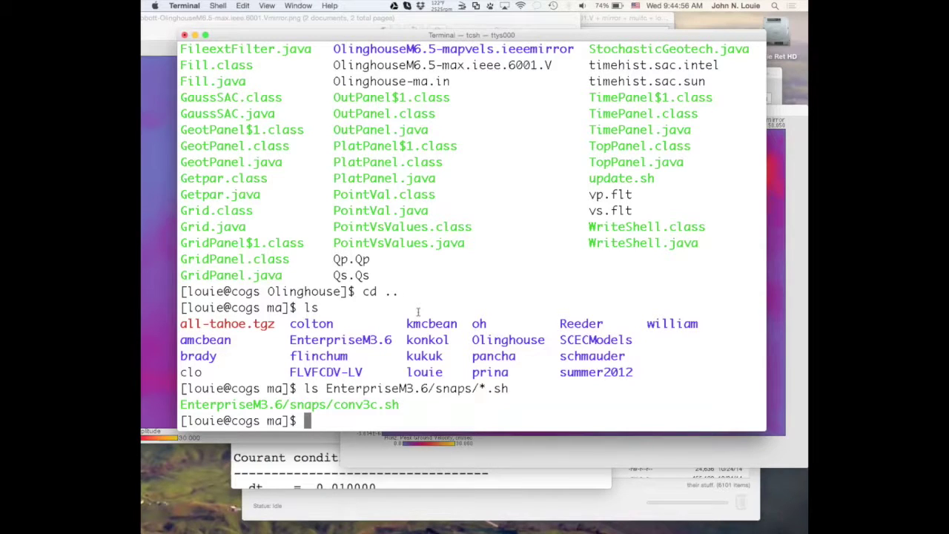
Step: Try copying EnterpriseM3.6/snaps/conv3c.sh into Reeder/snaps/, which fails with Permission denied
{"action": "type", "text": "cp"}
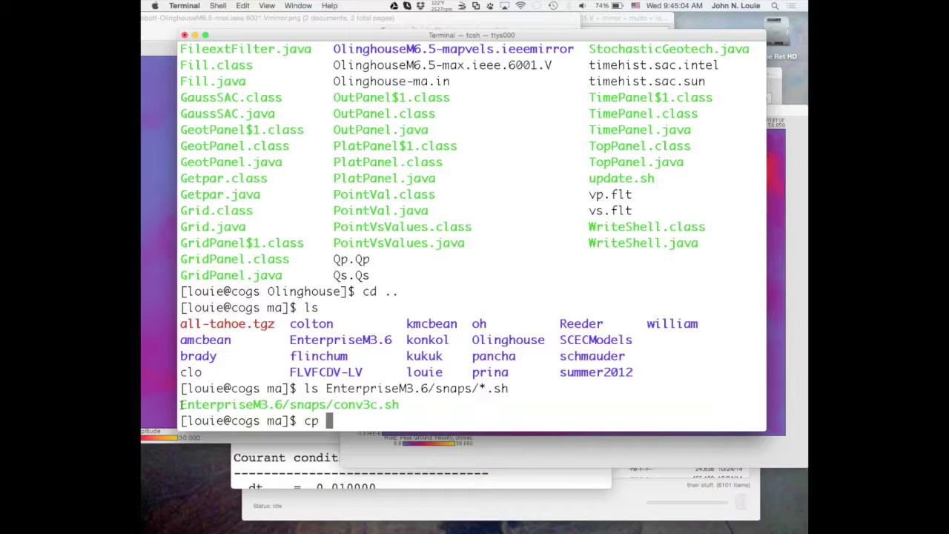
{"action": "left_click_drag", "start_coordinate": [181, 404], "coordinate": [399, 407]}
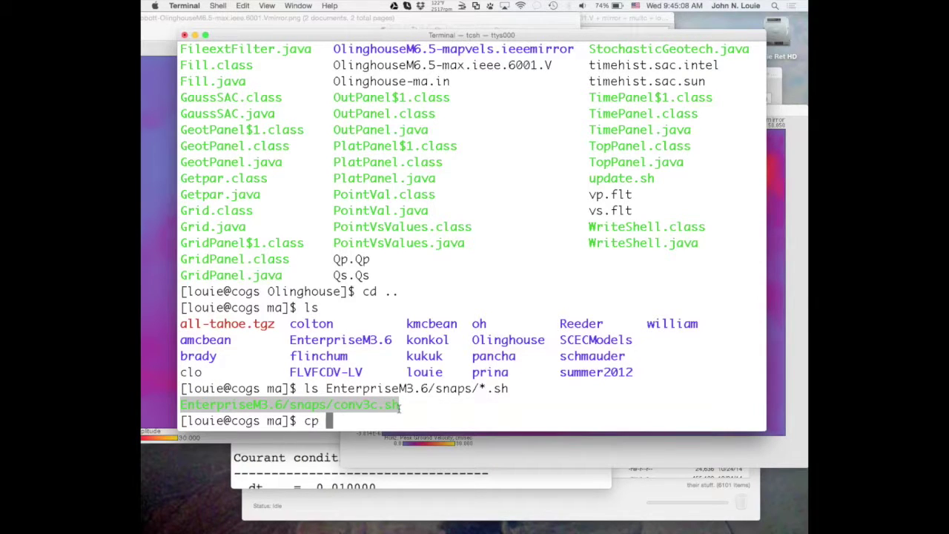
{"action": "middle_click", "coordinate": [399, 408]}
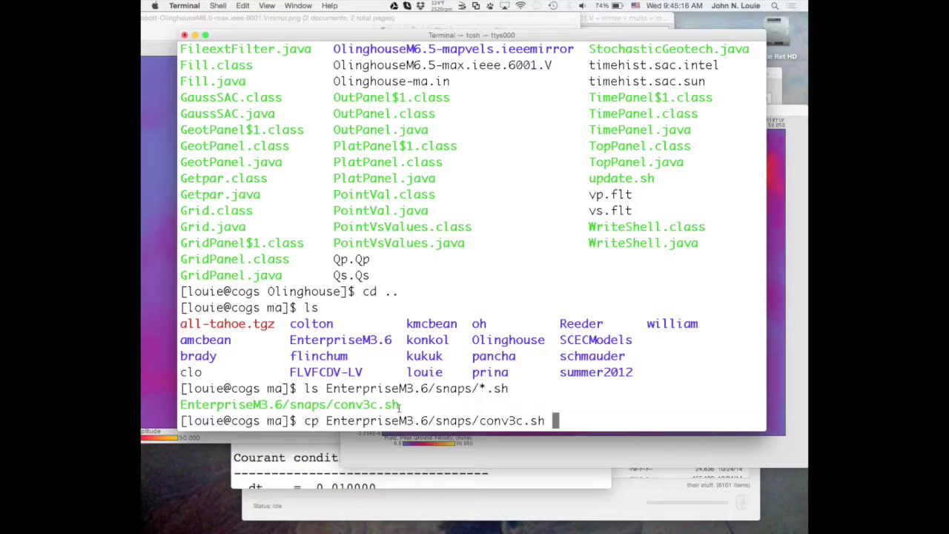
{"action": "type", "text": "Reeder"}
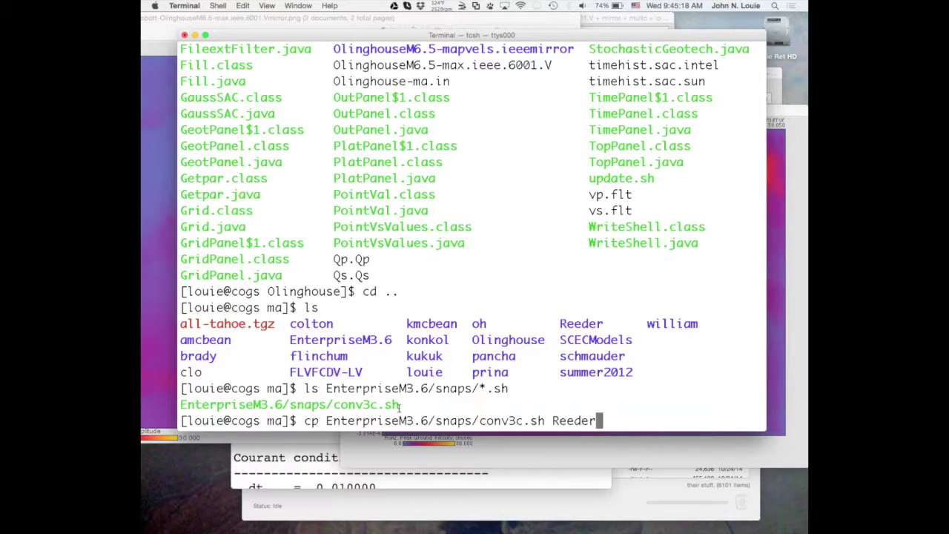
{"action": "type", "text": "/snaps"}
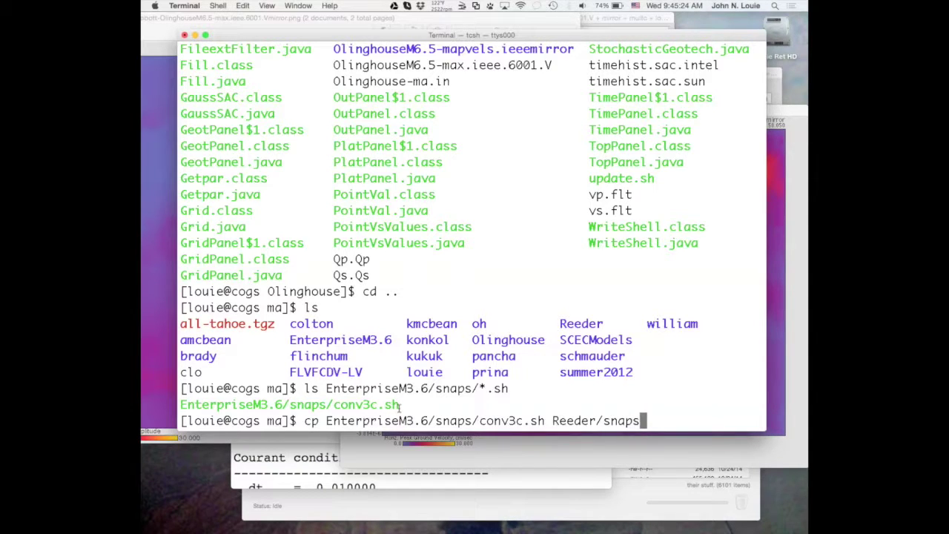
{"action": "type", "text": "/"}
{"action": "key", "text": "Return"}
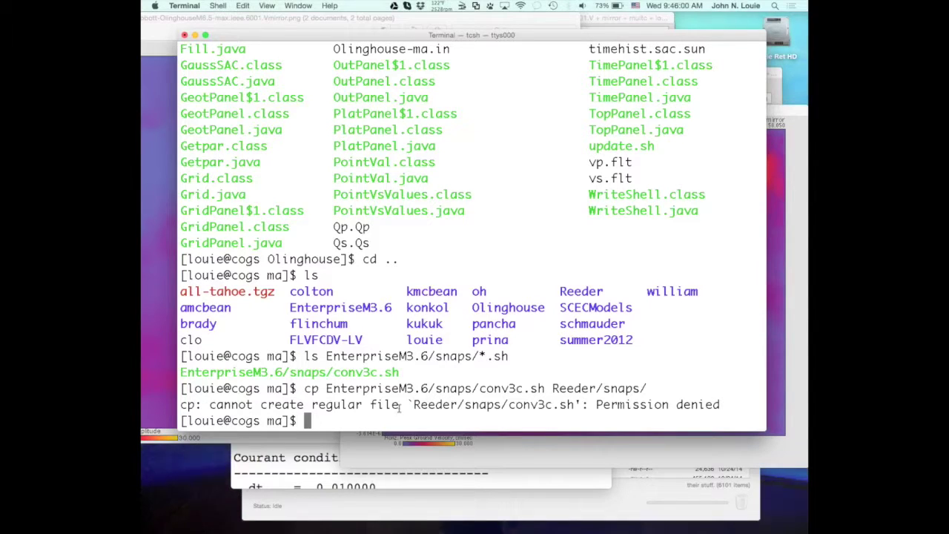
Step: Confirm the working directory with pwd, then make Olinghouse writable by all with chmod -R a+w
{"action": "type", "text": "pwd"}
{"action": "key", "text": "Return"}
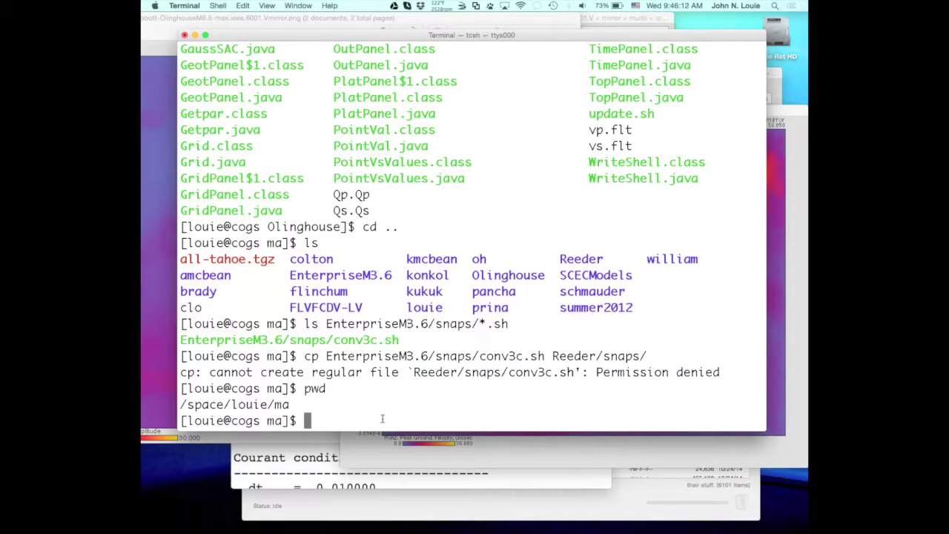
{"action": "type", "text": "h"}
{"action": "key", "text": "BackSpace"}
{"action": "type", "text": "chmod A+w"}
{"action": "key", "text": "BackSpace"}
{"action": "key", "text": "BackSpace"}
{"action": "key", "text": "BackSpace"}
{"action": "type", "text": "a"}
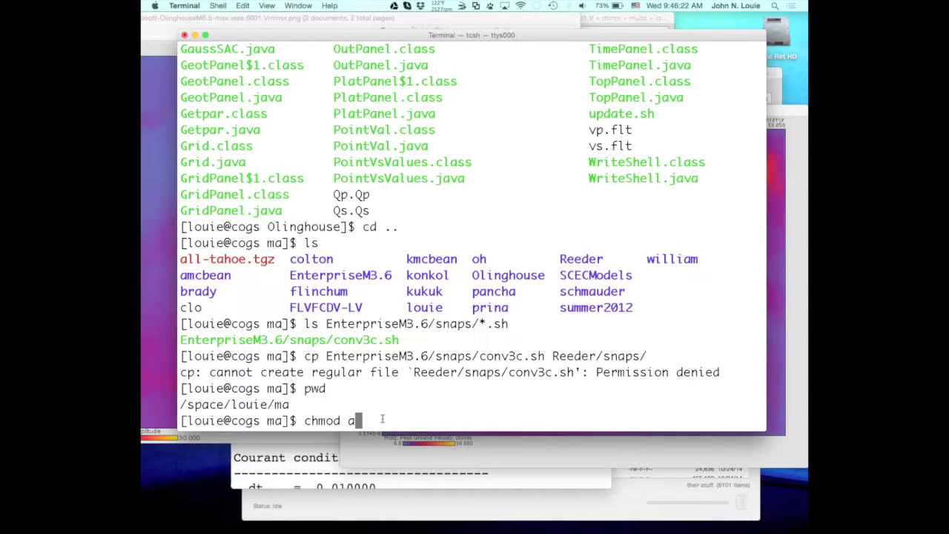
{"action": "type", "text": "+w"}
{"action": "key", "text": "BackSpace"}
{"action": "key", "text": "BackSpace"}
{"action": "key", "text": "BackSpace"}
{"action": "type", "text": "-R a+w Olin"}
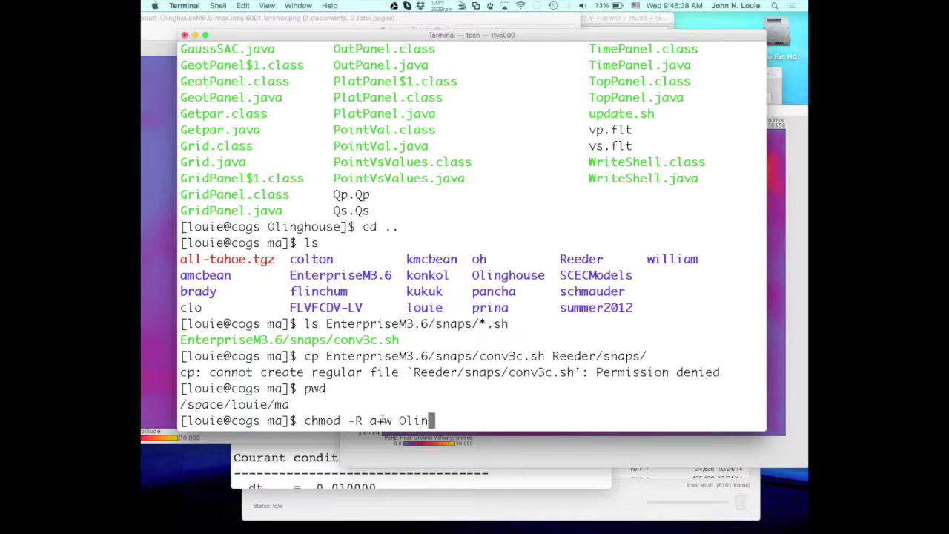
{"action": "type", "text": "ghouse"}
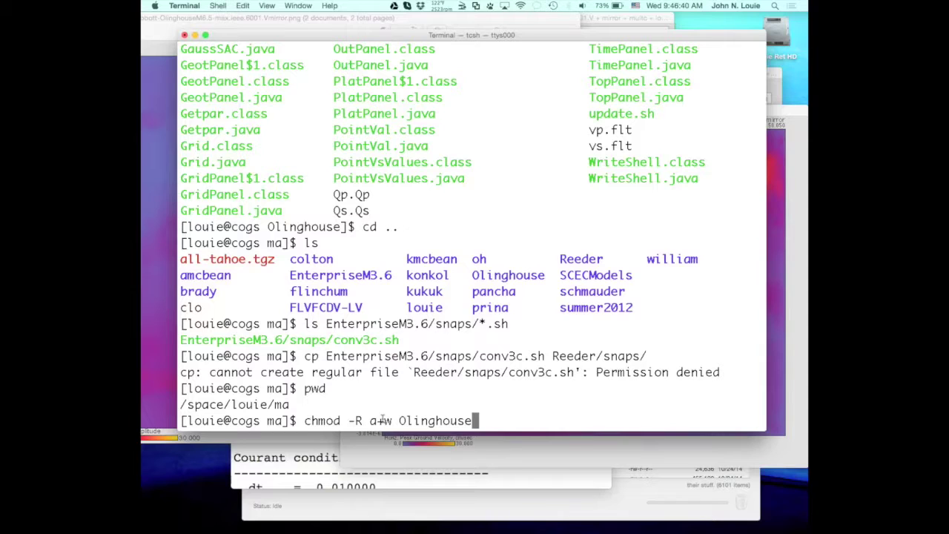
{"action": "key", "text": "Return"}
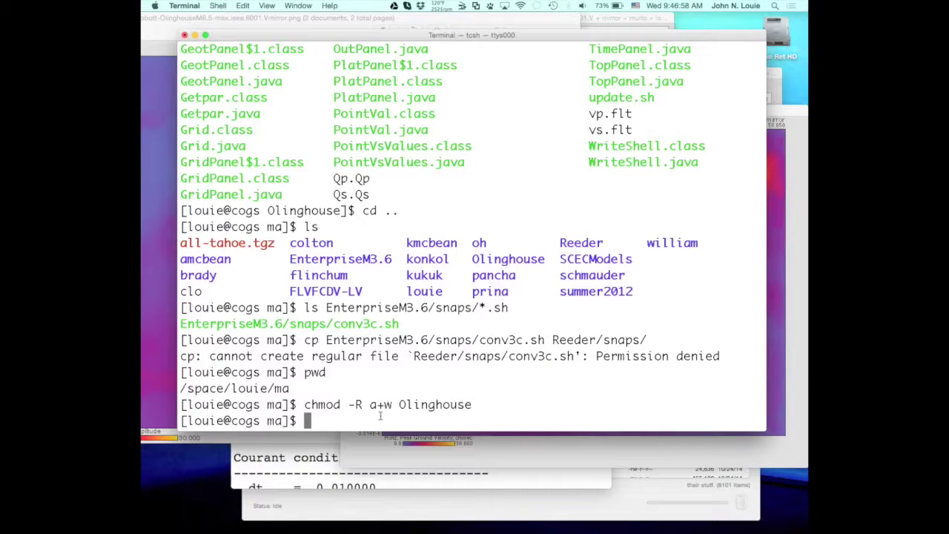
Step: Rerun the copy of conv3c.sh into Reeder/snaps successfully and change into that folder with cd !$
{"action": "key", "text": "Up"}
{"action": "key", "text": "Up"}
{"action": "key", "text": "Up"}
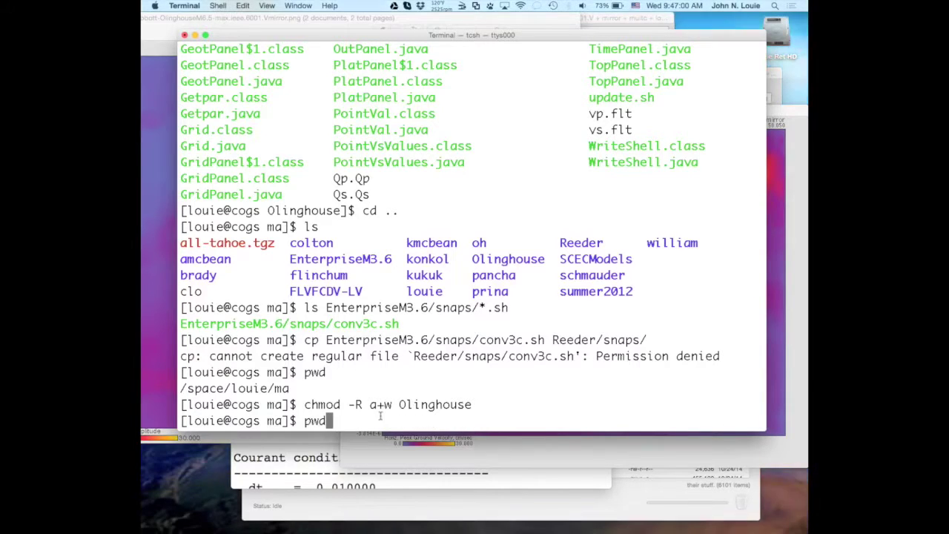
{"action": "key", "text": "Return"}
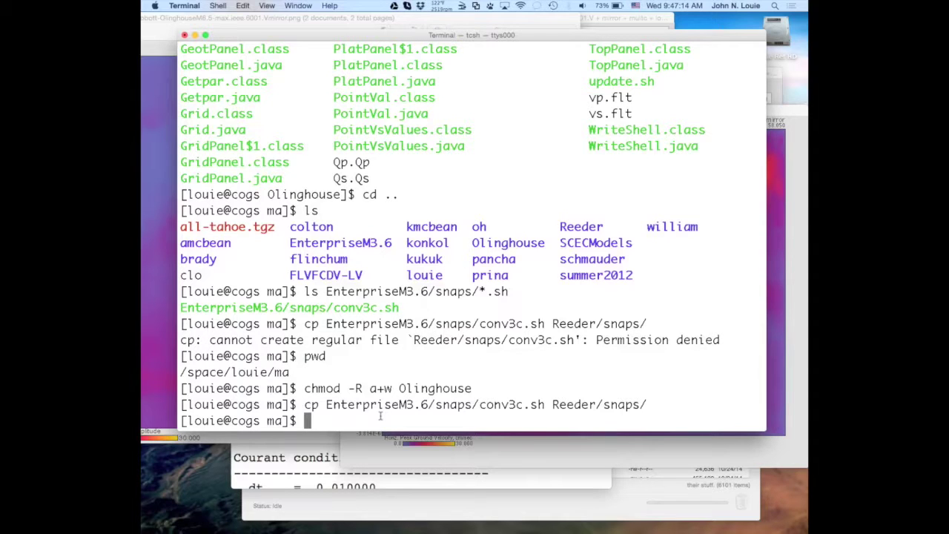
{"action": "type", "text": "cd !$"}
{"action": "key", "text": "Return"}
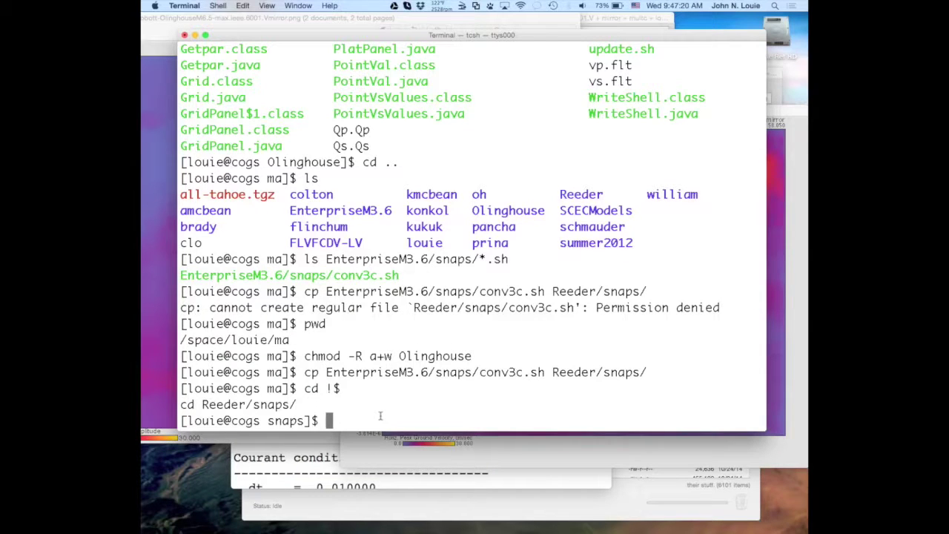
{"action": "left_click", "coordinate": [478, 509]}
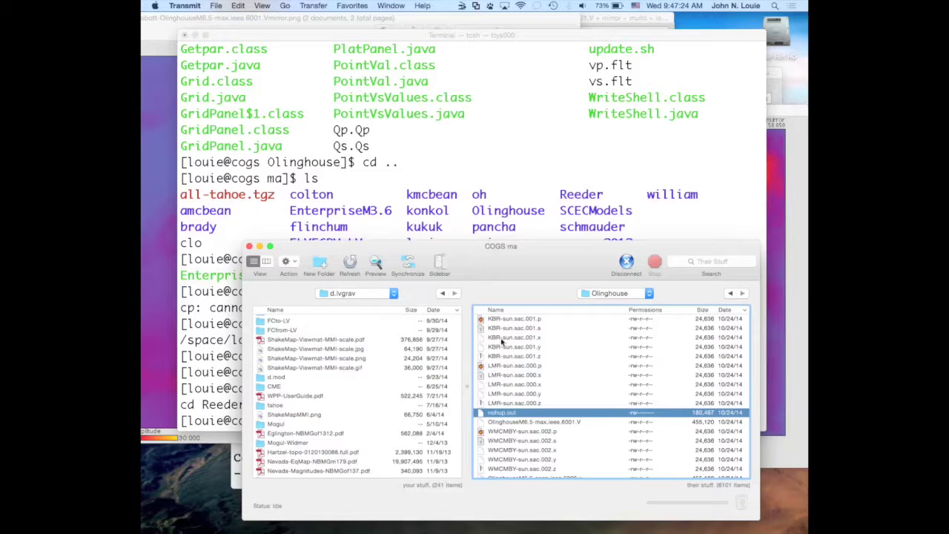
Step: In Transmit's remote pane, go up to ma and open Reeder, then its snaps folder
{"action": "left_click", "coordinate": [605, 298]}
{"action": "left_click", "coordinate": [605, 304]}
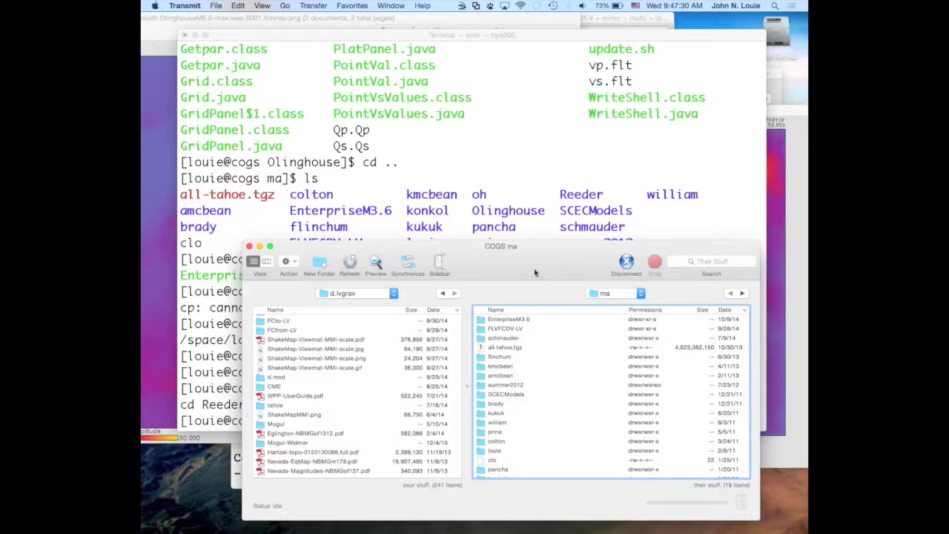
{"action": "scroll", "coordinate": [521, 347], "scroll_direction": "up", "scroll_amount": 1}
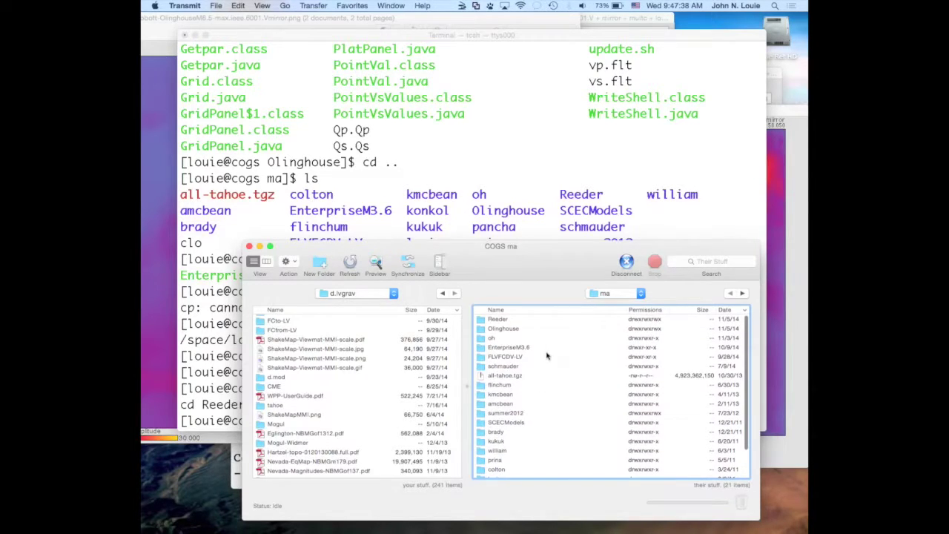
{"action": "left_click", "coordinate": [480, 322]}
{"action": "double_click", "coordinate": [481, 322]}
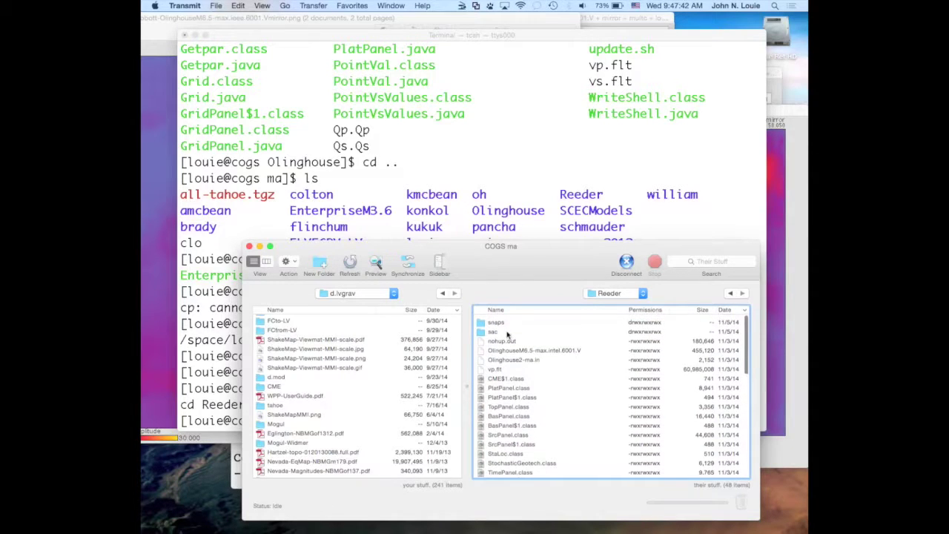
{"action": "double_click", "coordinate": [481, 320]}
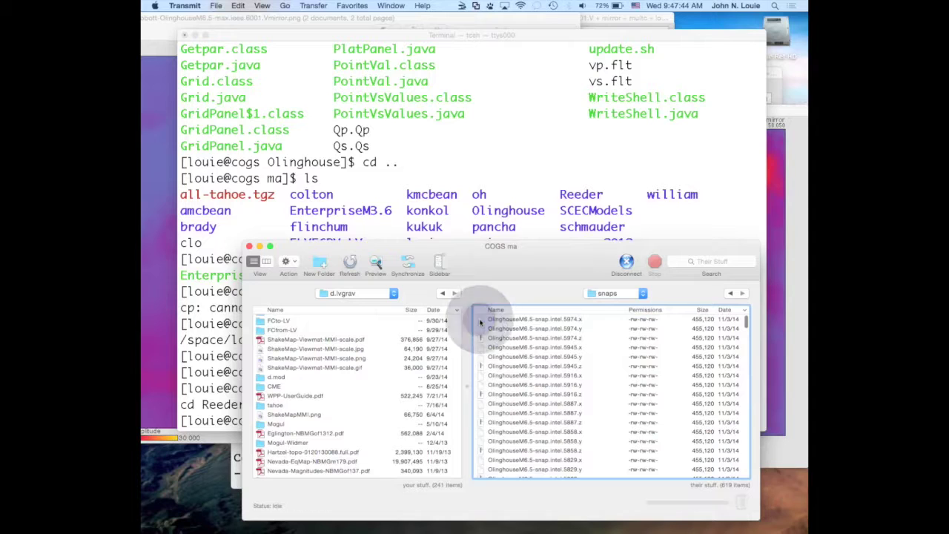
Step: Open conv3c.sh from the snaps listing with Edit With TextEdit
{"action": "scroll", "coordinate": [511, 355], "scroll_direction": "down", "scroll_amount": 1}
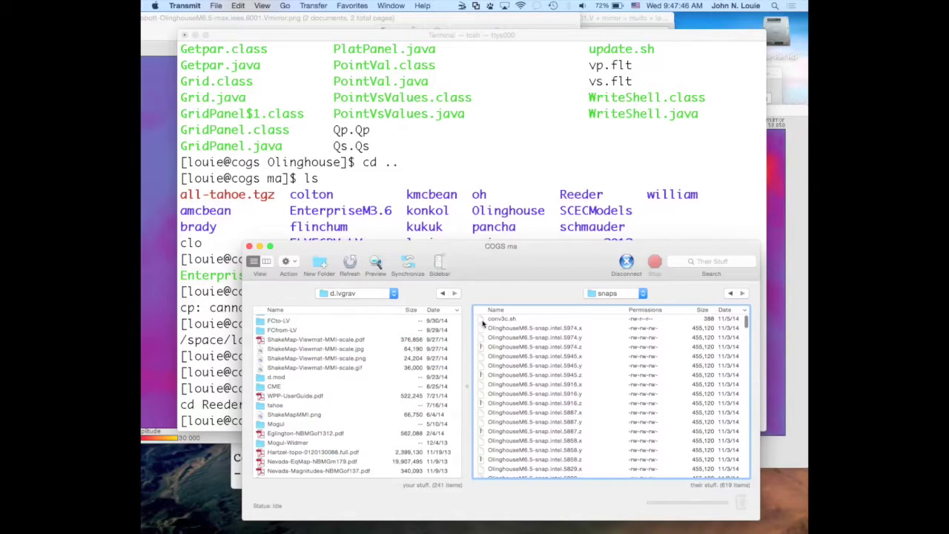
{"action": "left_click", "coordinate": [483, 320]}
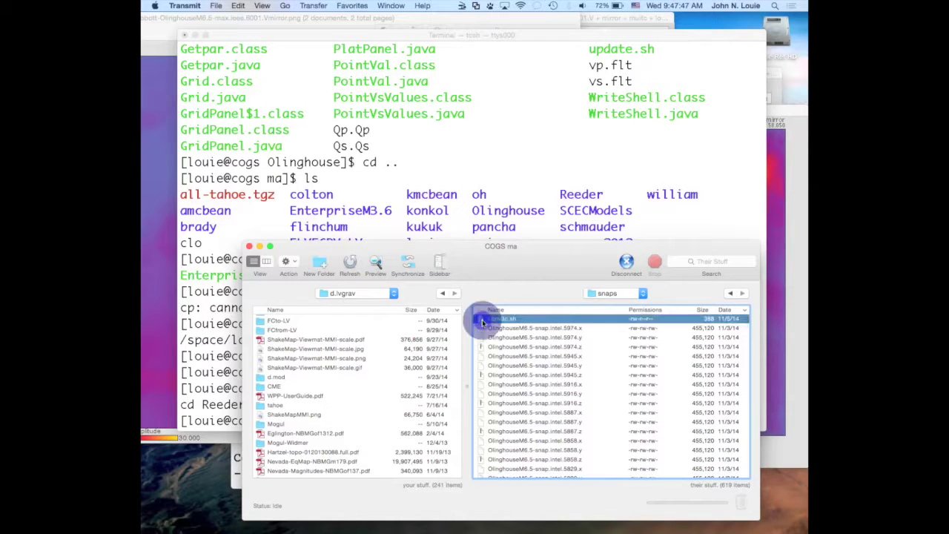
{"action": "left_click", "coordinate": [285, 262]}
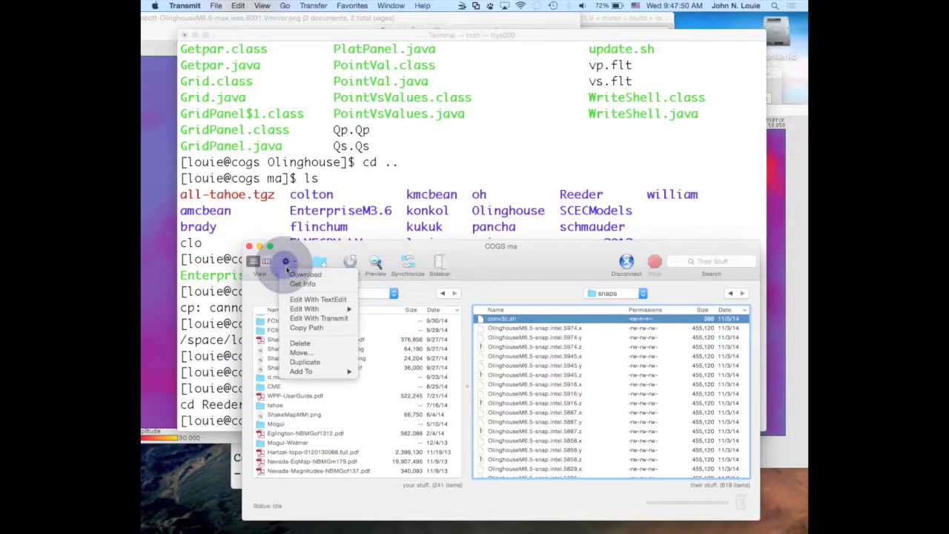
{"action": "left_click", "coordinate": [306, 300]}
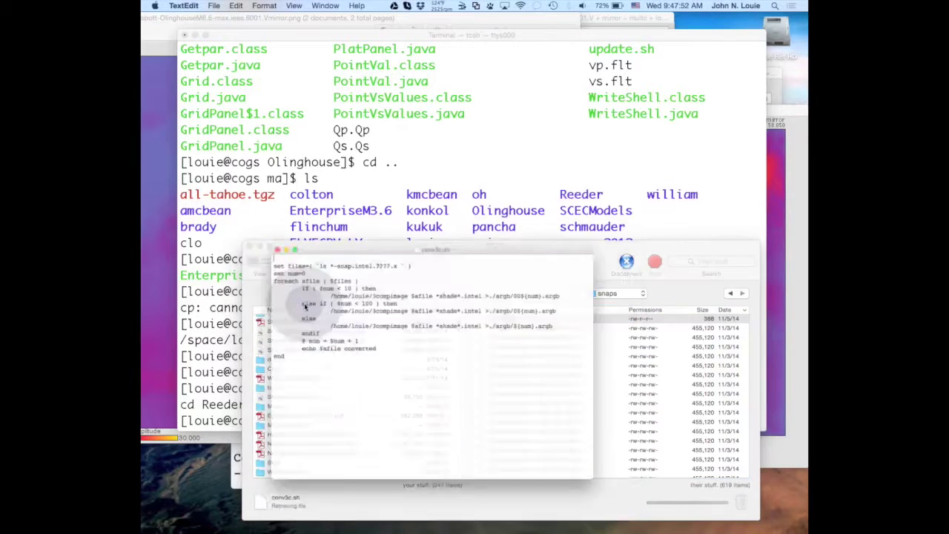
Step: Enlarge and maximize conv3c.sh, highlight the 00, 0 and unpadded 3compimage lines, then close it
{"action": "key", "text": "super+plus"}
{"action": "key", "text": "super+plus"}
{"action": "key", "text": "super+plus"}
{"action": "key", "text": "super+plus"}
{"action": "key", "text": "super+plus"}
{"action": "key", "text": "super+plus"}
{"action": "key", "text": "super+plus"}
{"action": "key", "text": "super+plus"}
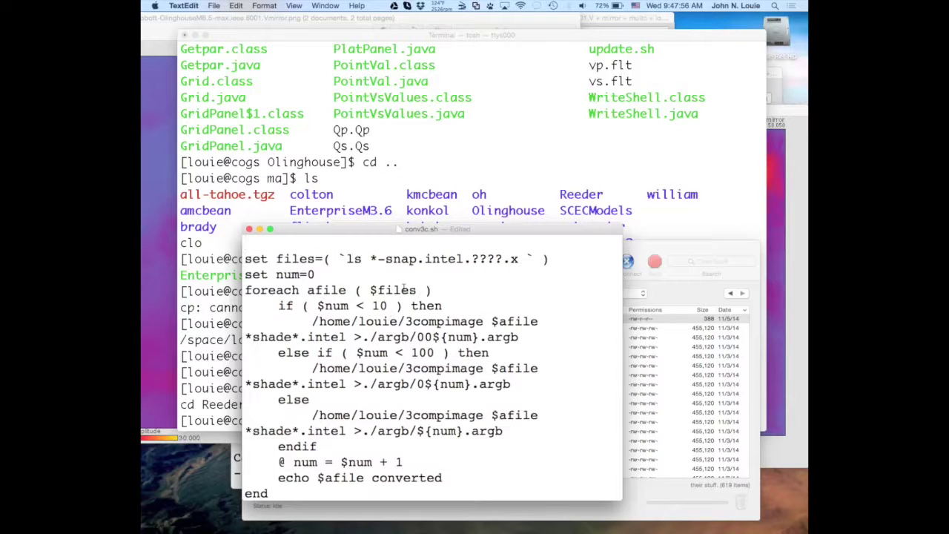
{"action": "left_click", "coordinate": [270, 231]}
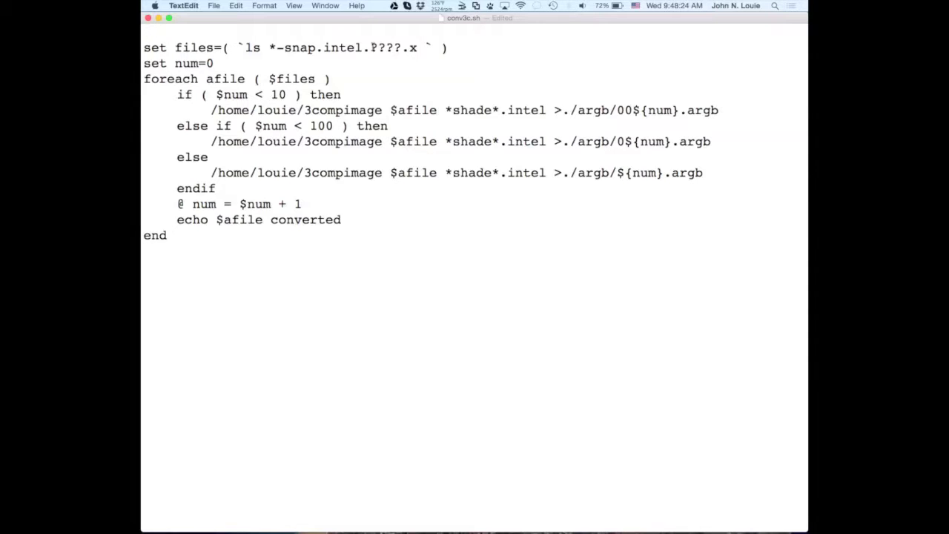
{"action": "left_click", "coordinate": [372, 48]}
{"action": "left_click_drag", "start_coordinate": [214, 173], "coordinate": [709, 173]}
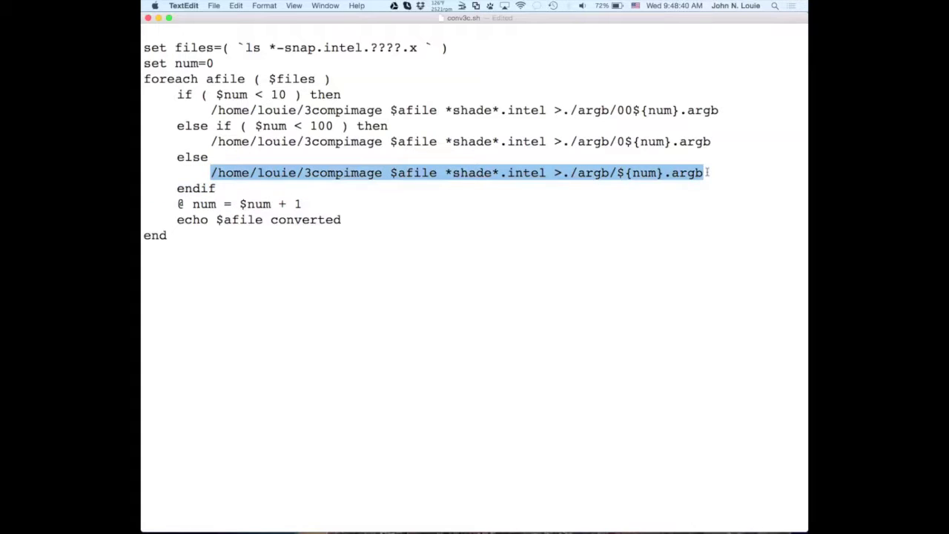
{"action": "left_click_drag", "start_coordinate": [618, 142], "coordinate": [630, 142]}
{"action": "left_click_drag", "start_coordinate": [617, 110], "coordinate": [637, 111]}
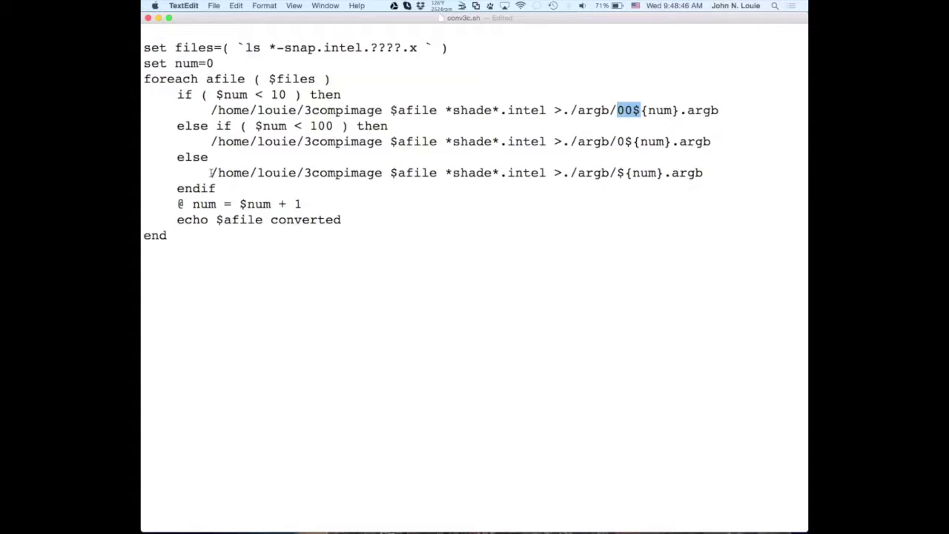
{"action": "left_click_drag", "start_coordinate": [212, 172], "coordinate": [705, 172]}
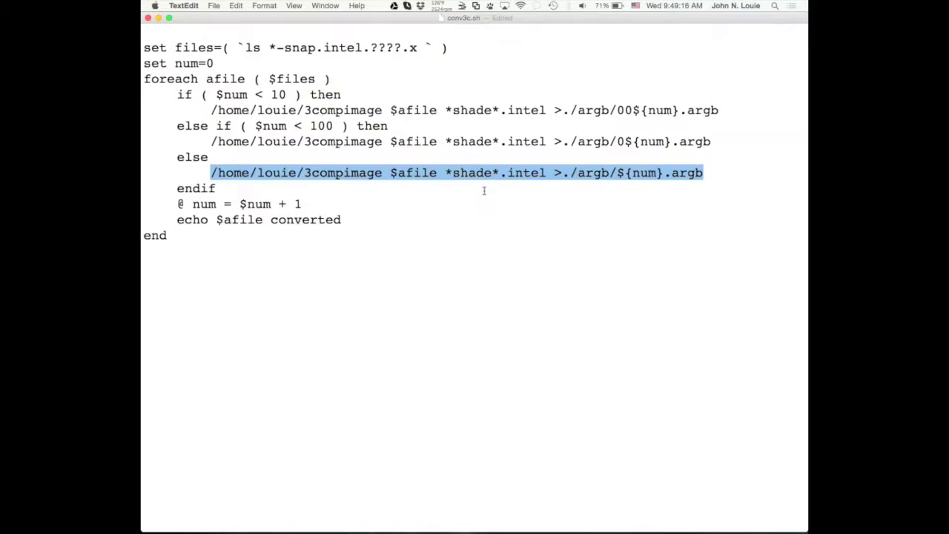
{"action": "key", "text": "super+w"}
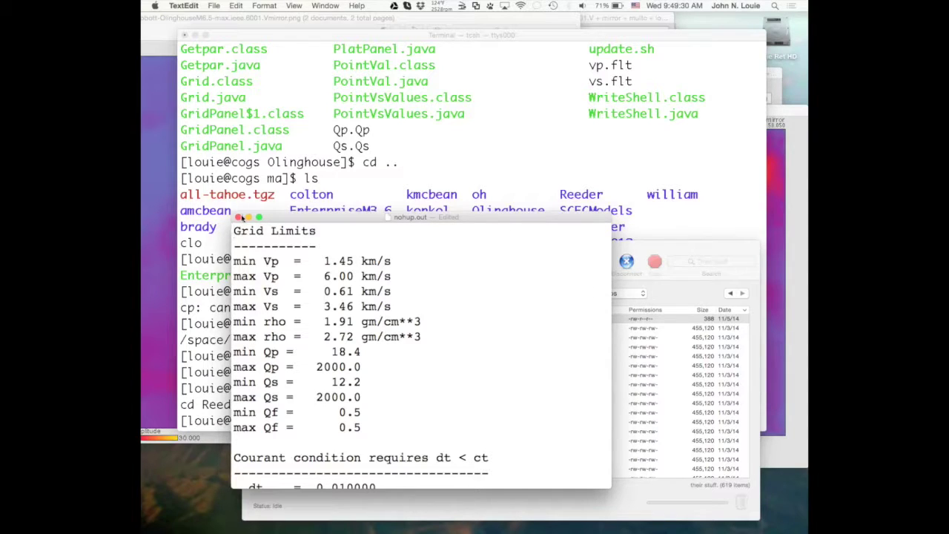
Step: Close the nohup.out log window and open TextEdit's Window menu
{"action": "left_click", "coordinate": [238, 217]}
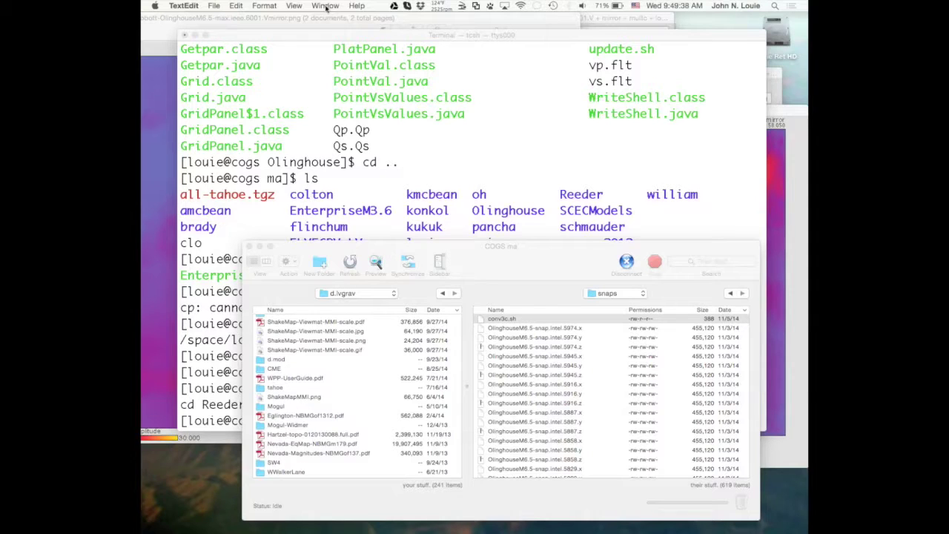
{"action": "left_click", "coordinate": [325, 6]}
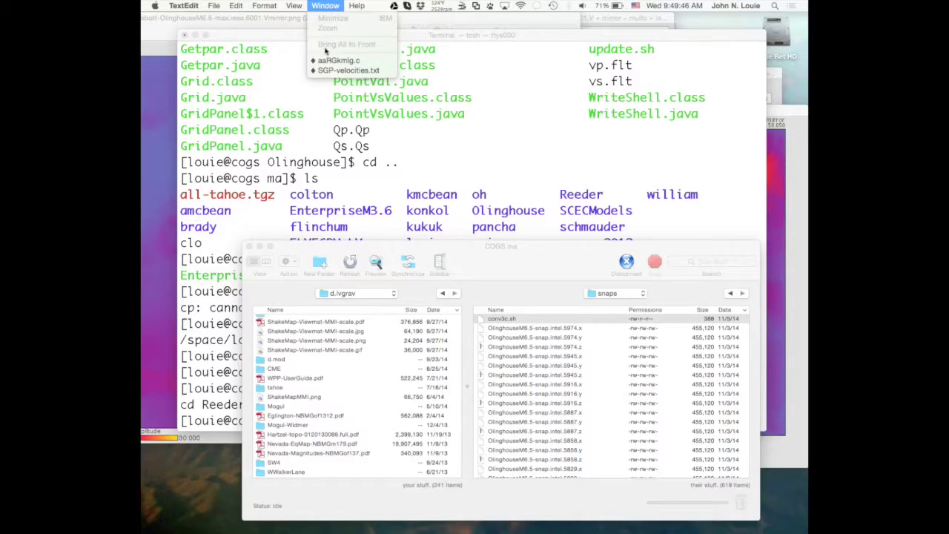
Step: Scroll Transmit's remote snaps file list to the end, then return to Terminal
{"action": "left_click", "coordinate": [495, 136]}
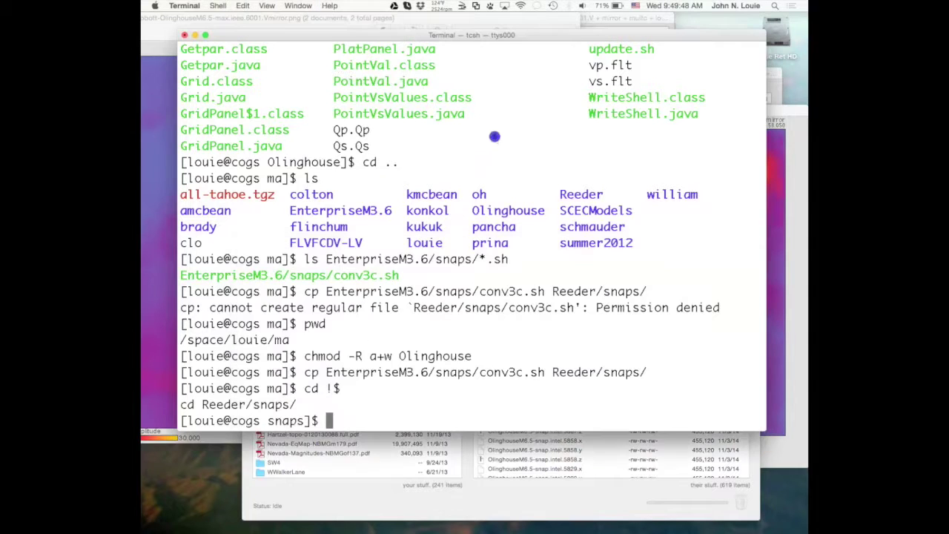
{"action": "left_click", "coordinate": [475, 501]}
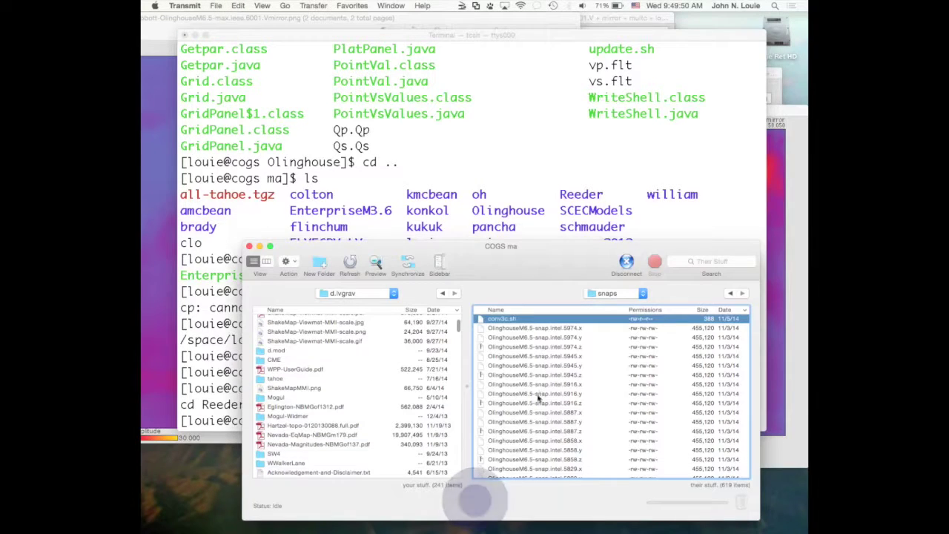
{"action": "scroll", "coordinate": [538, 398], "scroll_direction": "down", "scroll_amount": 1}
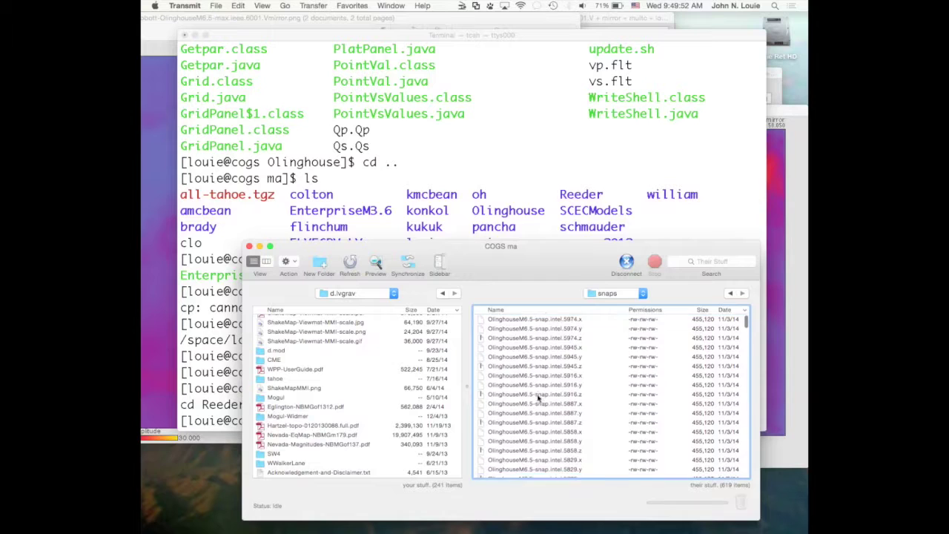
{"action": "scroll", "coordinate": [539, 398], "scroll_direction": "down", "scroll_amount": 15}
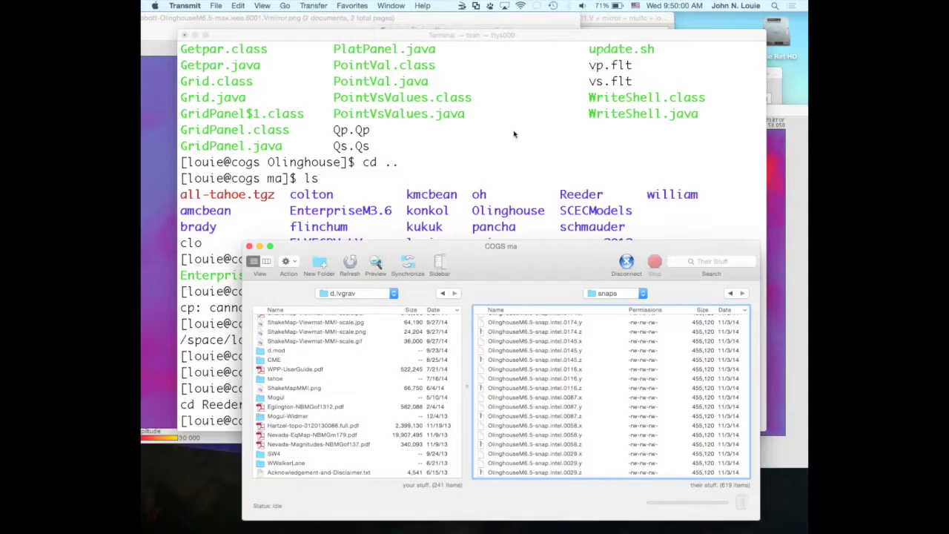
{"action": "left_click", "coordinate": [512, 153]}
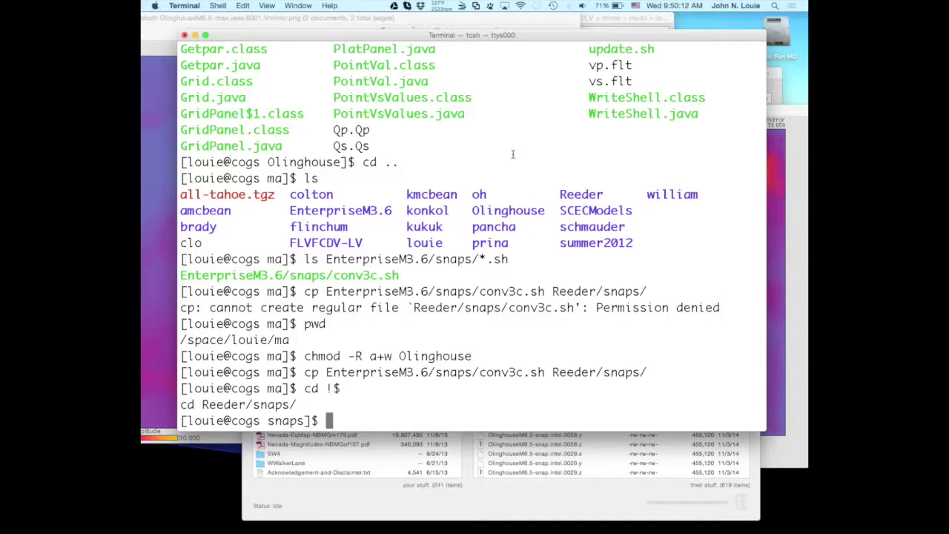
Step: Move up to Reeder with cd .. and list its .in files, finding Olinghouse2-ma.in
{"action": "type", "text": "cd .."}
{"action": "key", "text": "Return"}
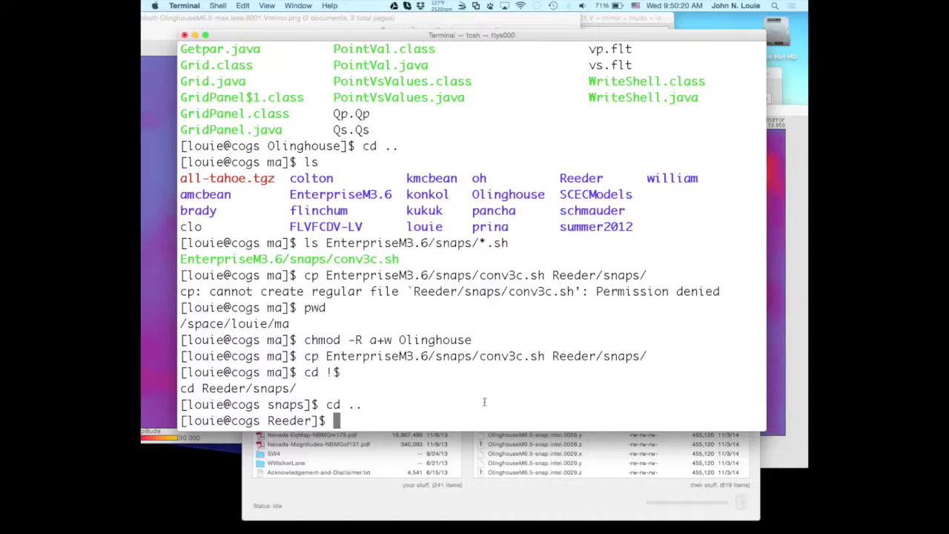
{"action": "left_click", "coordinate": [483, 502]}
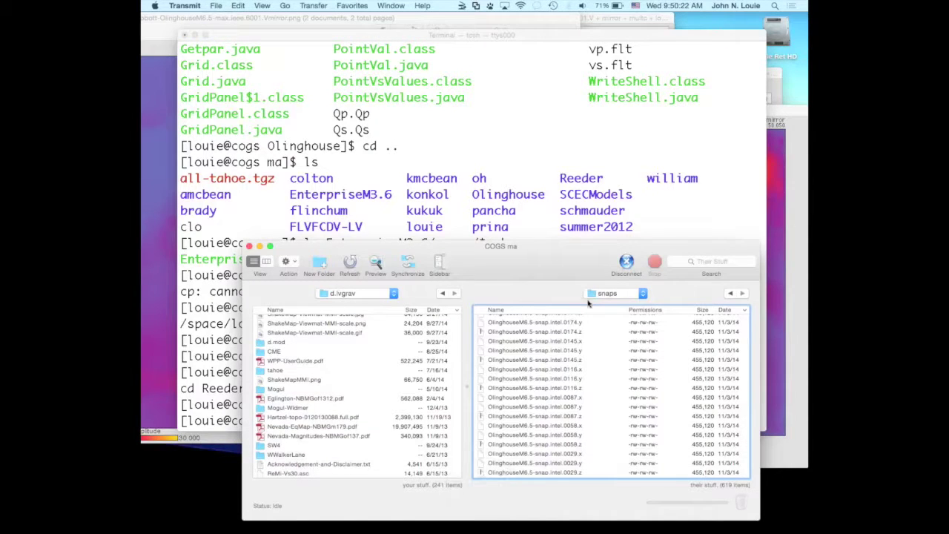
{"action": "left_click", "coordinate": [647, 193]}
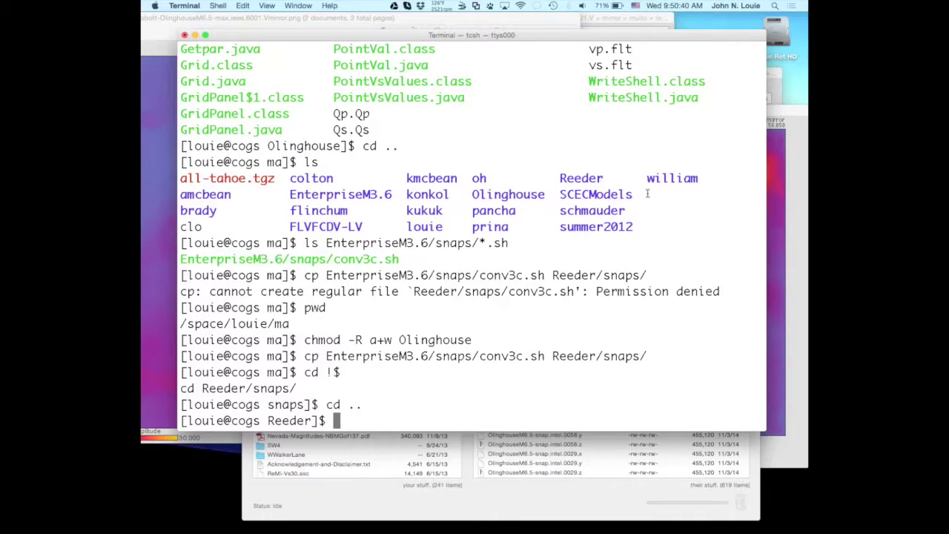
{"action": "type", "text": "ls *.in"}
{"action": "key", "text": "Return"}
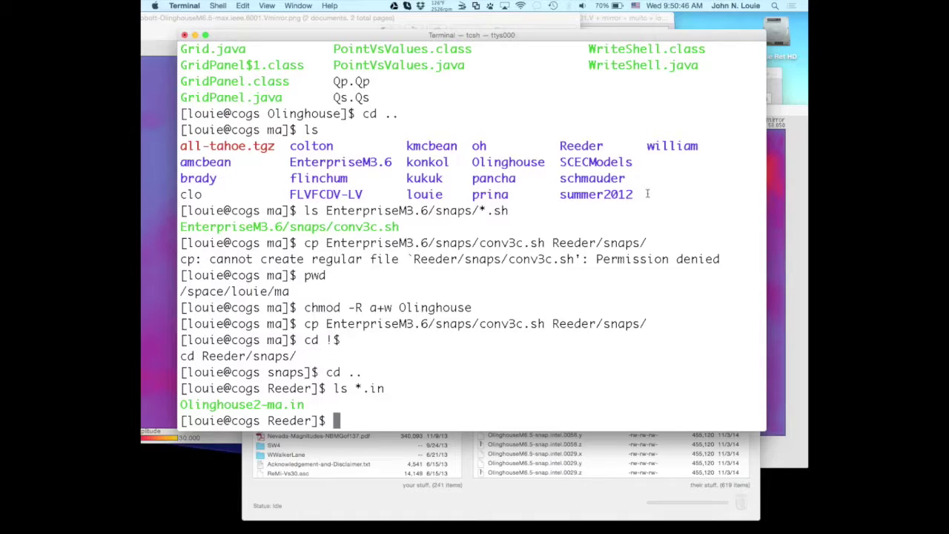
Step: Open Olinghouse2-ma.in in vi by pasting the copied file name after vi
{"action": "type", "text": "vi"}
{"action": "left_click_drag", "start_coordinate": [180, 405], "coordinate": [315, 400]}
{"action": "key", "text": "super+c"}
{"action": "key", "text": "super+v"}
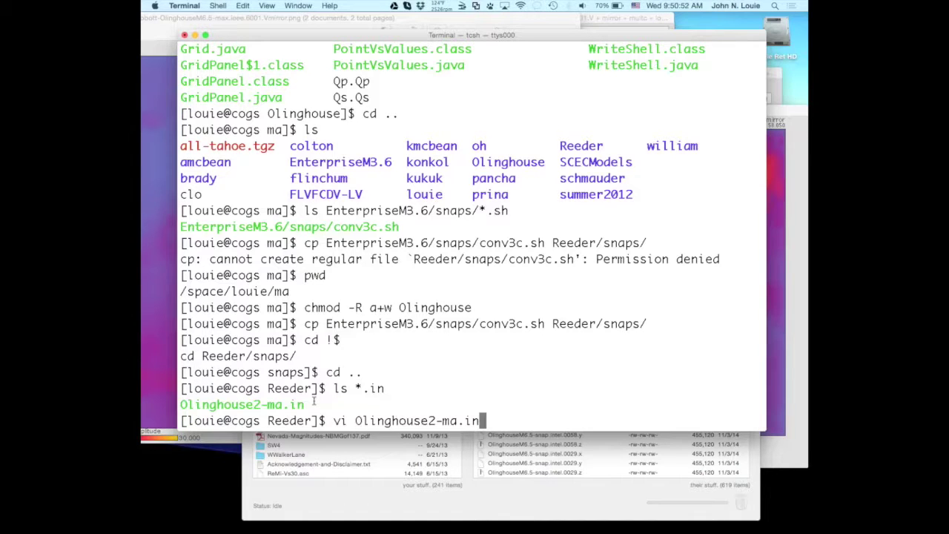
{"action": "key", "text": "Return"}
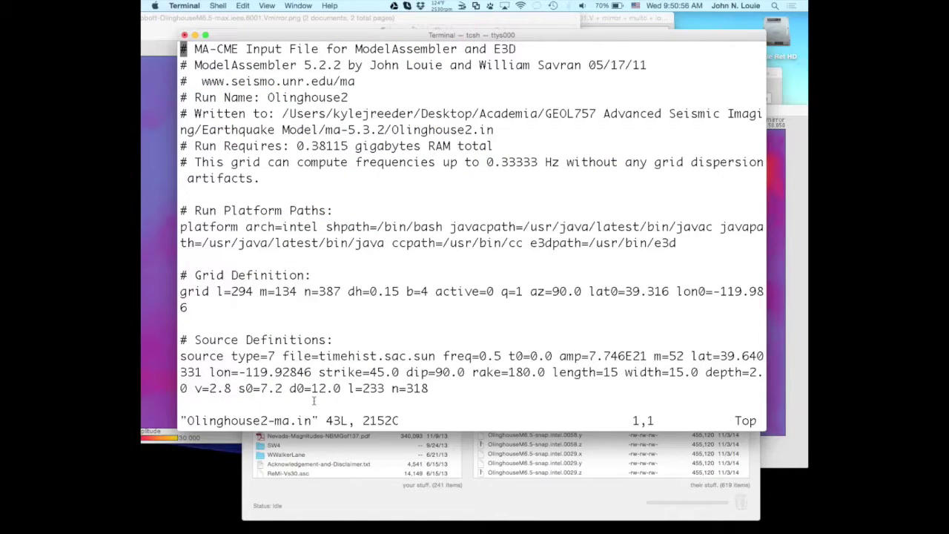
Step: Scroll vi to Run Output Definitions and highlight the snapshot file, image mode=2 and movie=29
{"action": "key", "text": "Down"}
{"action": "key", "text": "Down"}
{"action": "key", "text": "Down"}
{"action": "key", "text": "Down"}
{"action": "key", "text": "Down"}
{"action": "key", "text": "Down"}
{"action": "key", "text": "Down"}
{"action": "key", "text": "Down"}
{"action": "key", "text": "Down"}
{"action": "key", "text": "Down"}
{"action": "key", "text": "Down"}
{"action": "key", "text": "Down"}
{"action": "key", "text": "Down"}
{"action": "key", "text": "Down"}
{"action": "key", "text": "Down"}
{"action": "key", "text": "Down"}
{"action": "key", "text": "Down"}
{"action": "key", "text": "Down"}
{"action": "key", "text": "Down"}
{"action": "key", "text": "Down"}
{"action": "key", "text": "Down"}
{"action": "key", "text": "Down"}
{"action": "key", "text": "Down"}
{"action": "key", "text": "Down"}
{"action": "key", "text": "Down"}
{"action": "key", "text": "Down"}
{"action": "key", "text": "Down"}
{"action": "key", "text": "Down"}
{"action": "key", "text": "Down"}
{"action": "key", "text": "Down"}
{"action": "key", "text": "Down"}
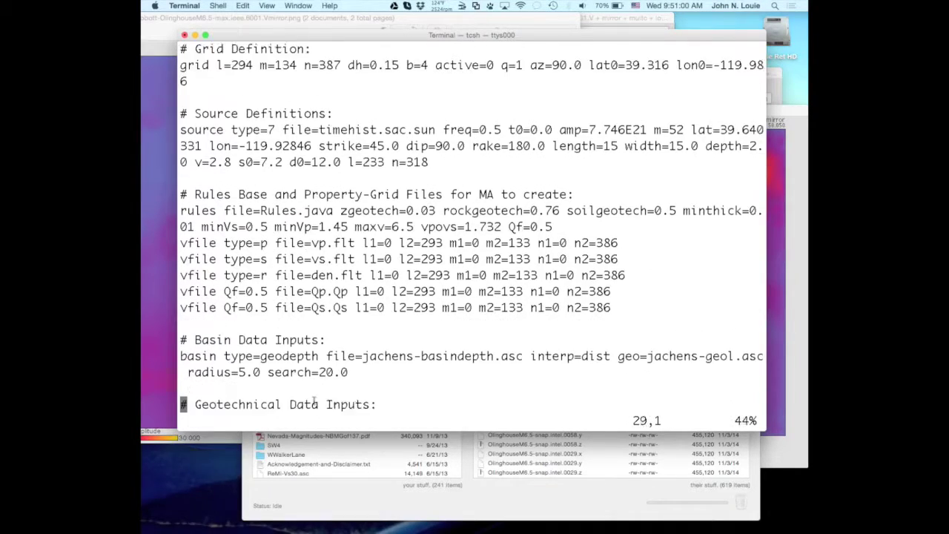
{"action": "key", "text": "Down"}
{"action": "key", "text": "Down"}
{"action": "key", "text": "Down"}
{"action": "key", "text": "Down"}
{"action": "key", "text": "Down"}
{"action": "key", "text": "Down"}
{"action": "key", "text": "Down"}
{"action": "key", "text": "Down"}
{"action": "key", "text": "Down"}
{"action": "key", "text": "Down"}
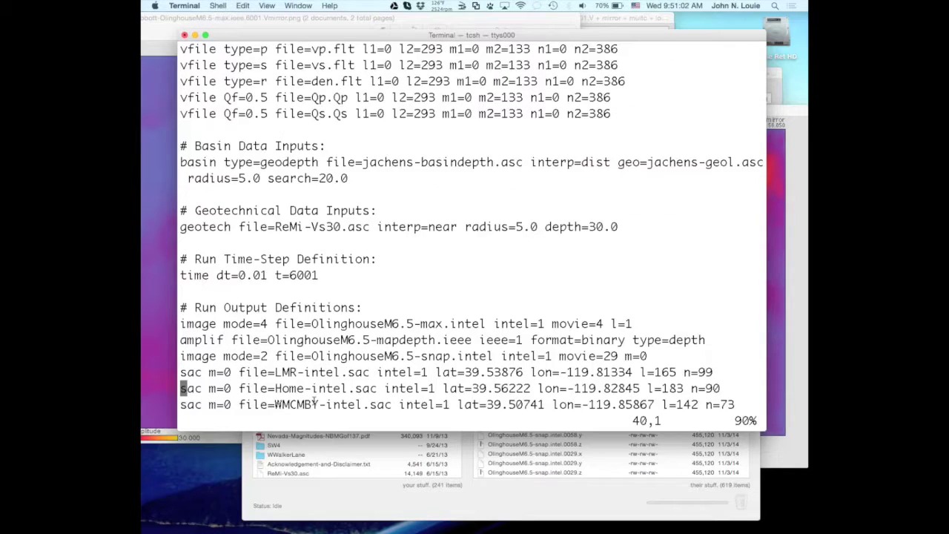
{"action": "key", "text": "Down"}
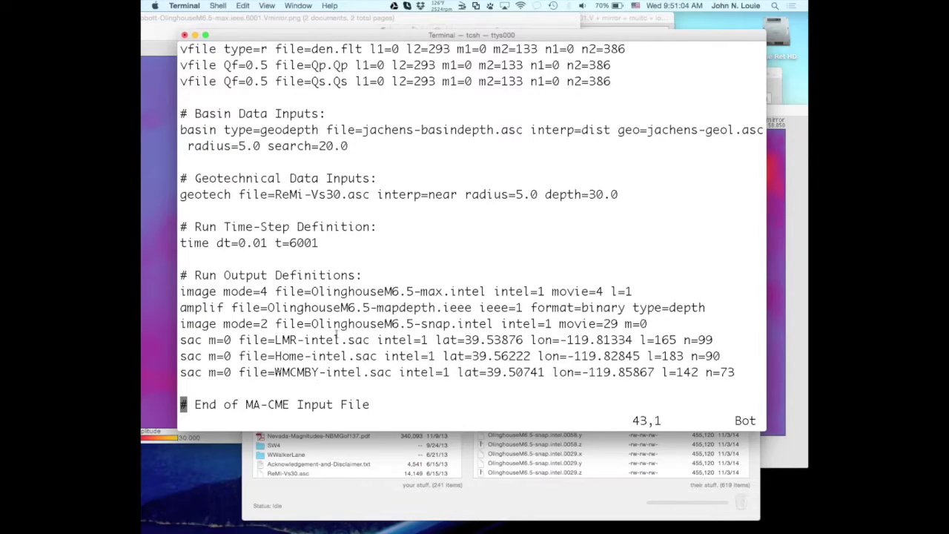
{"action": "left_click_drag", "start_coordinate": [312, 324], "coordinate": [493, 324]}
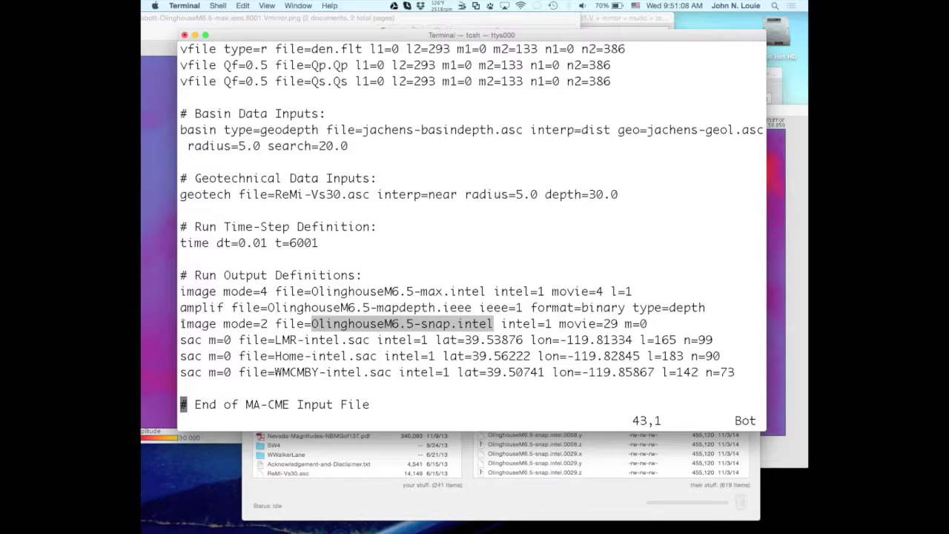
{"action": "left_click_drag", "start_coordinate": [181, 324], "coordinate": [271, 324]}
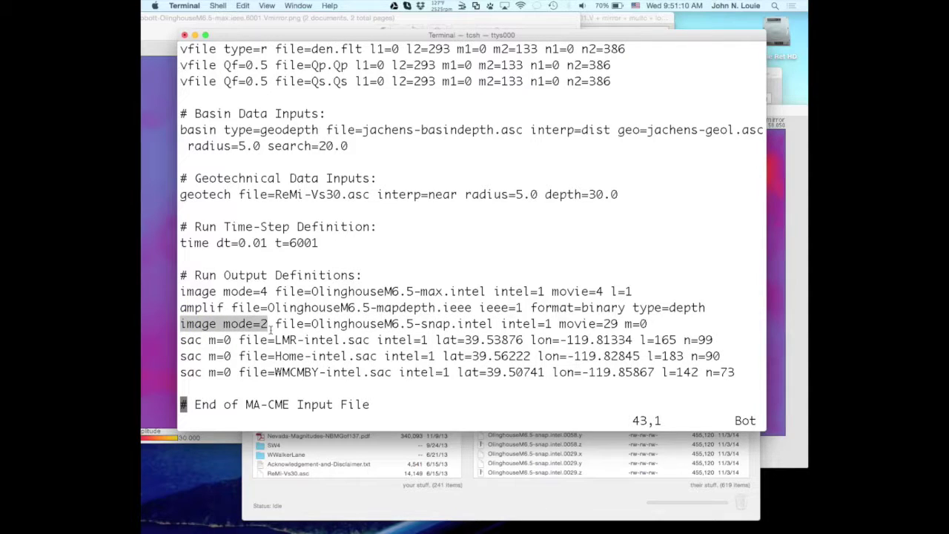
{"action": "left_click", "coordinate": [512, 347]}
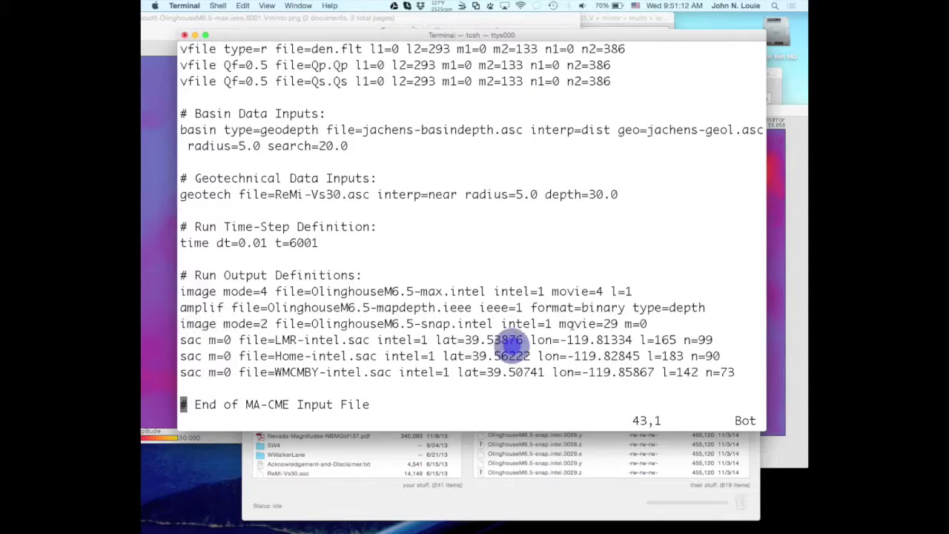
{"action": "left_click_drag", "start_coordinate": [560, 324], "coordinate": [620, 325]}
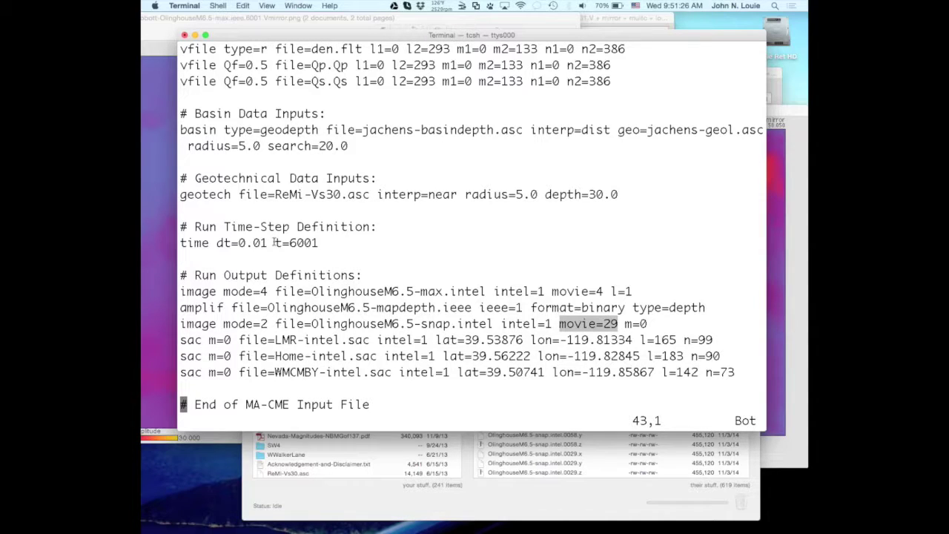
Step: Highlight t=6001, movie=29 and the dt=0.01 time step, then bring up Spotlight
{"action": "left_click_drag", "start_coordinate": [278, 242], "coordinate": [319, 245]}
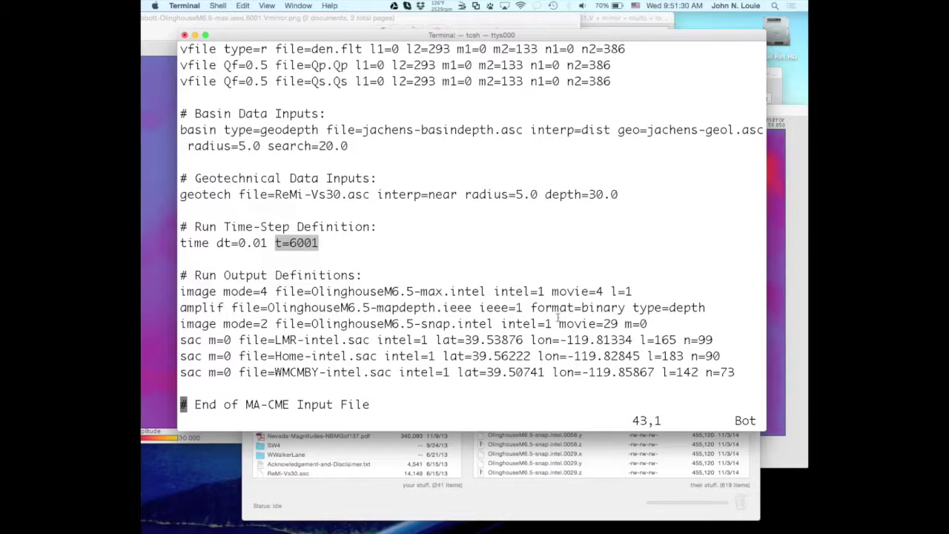
{"action": "left_click_drag", "start_coordinate": [559, 324], "coordinate": [618, 324]}
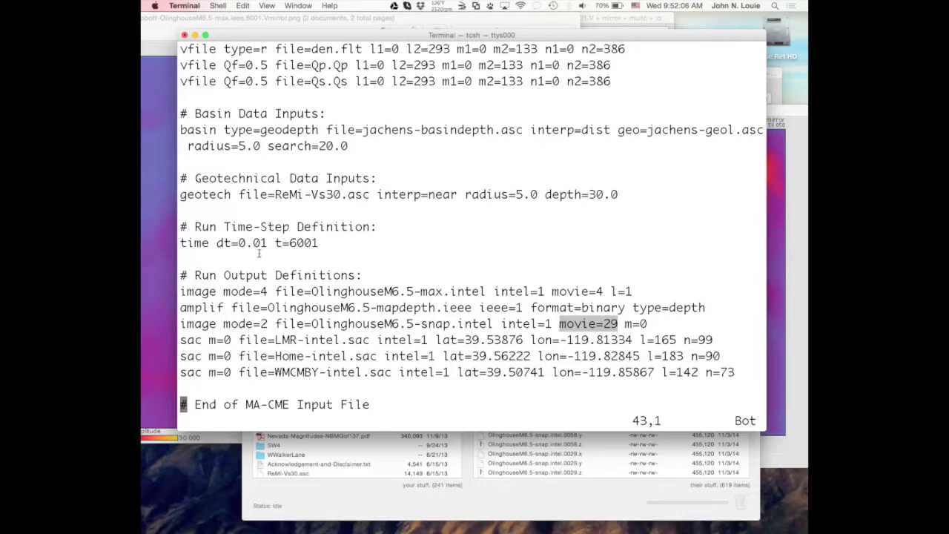
{"action": "left_click_drag", "start_coordinate": [238, 243], "coordinate": [268, 243]}
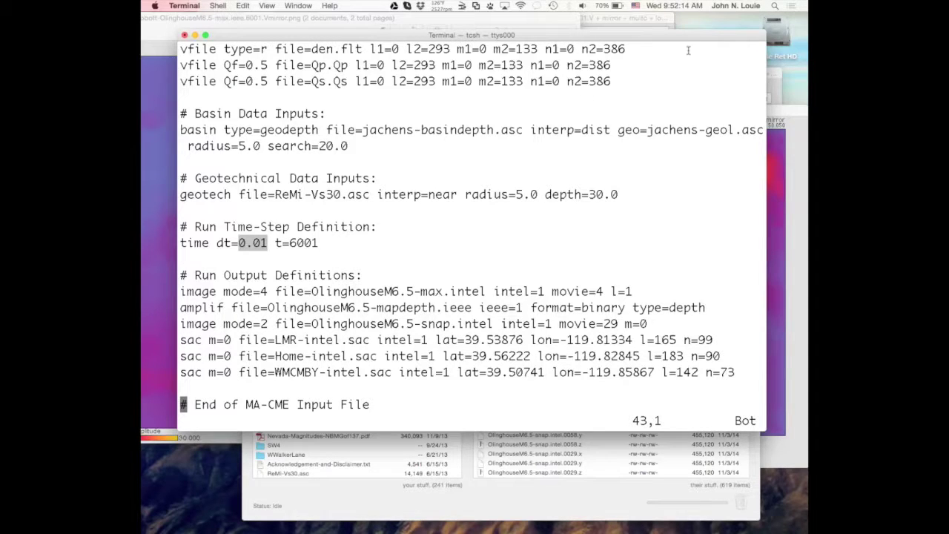
{"action": "left_click", "coordinate": [776, 7]}
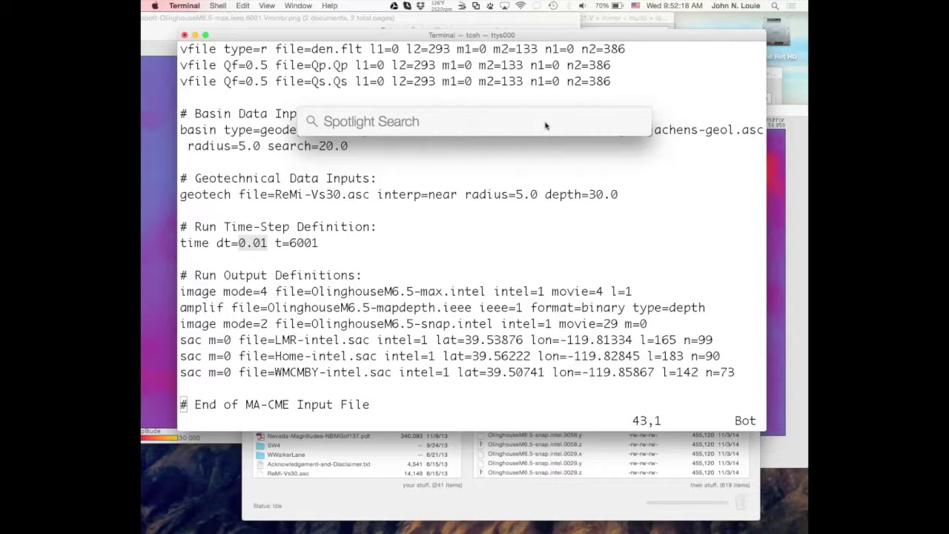
Step: Compute 1/0.29 in Spotlight, giving 3.4482758621
{"action": "type", "text": "1/0.29"}
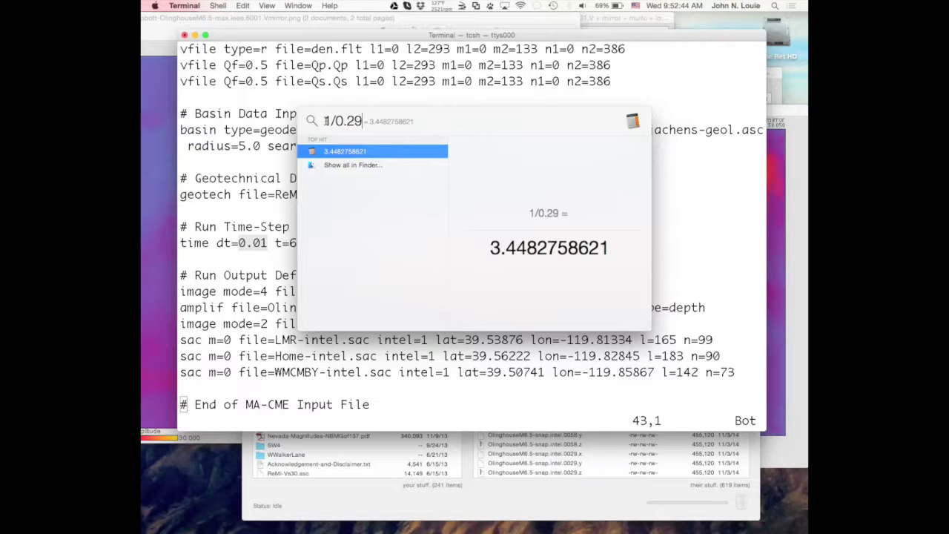
{"action": "triple_click", "coordinate": [325, 121]}
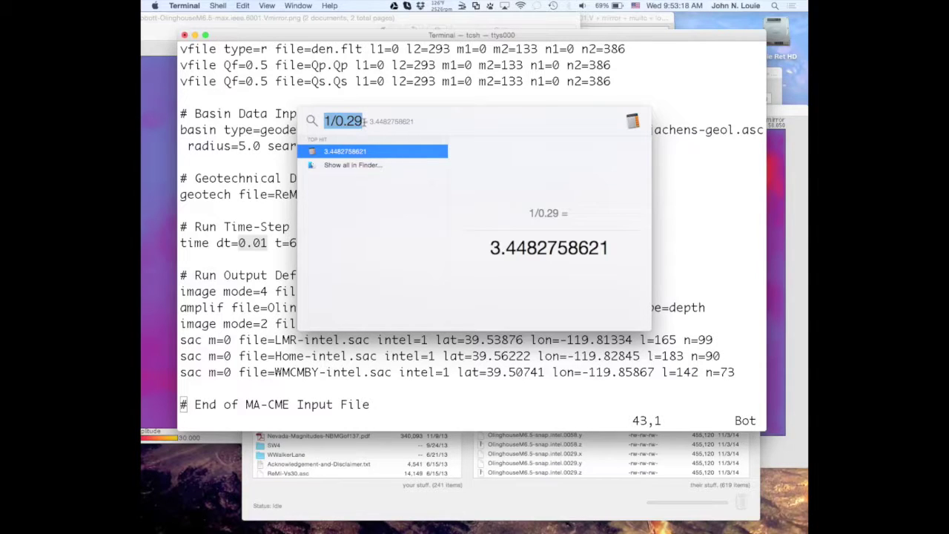
{"action": "left_click", "coordinate": [363, 122]}
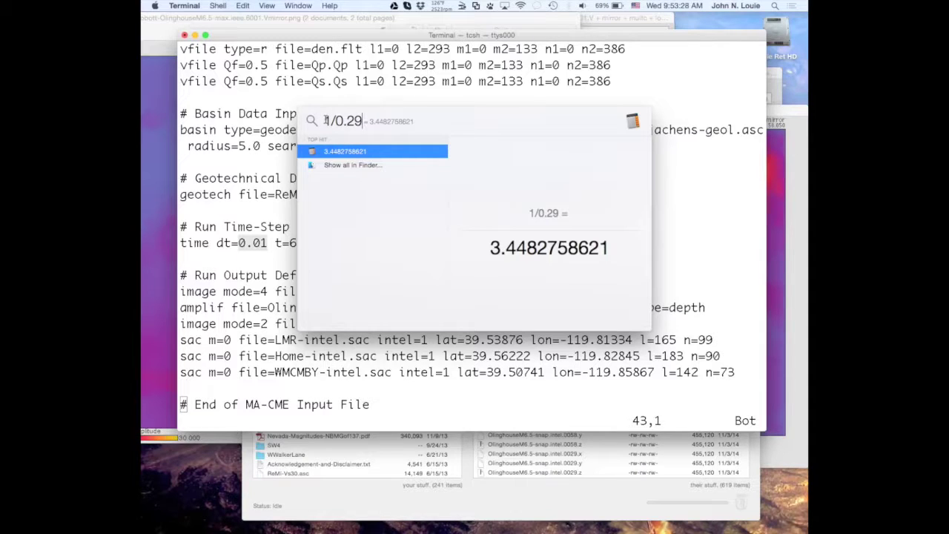
Step: Change the expression to 20*0.29 to get 5.8, then dismiss Spotlight
{"action": "double_click", "coordinate": [325, 120]}
{"action": "left_click_drag", "start_coordinate": [327, 120], "coordinate": [333, 120]}
{"action": "type", "text": "20*"}
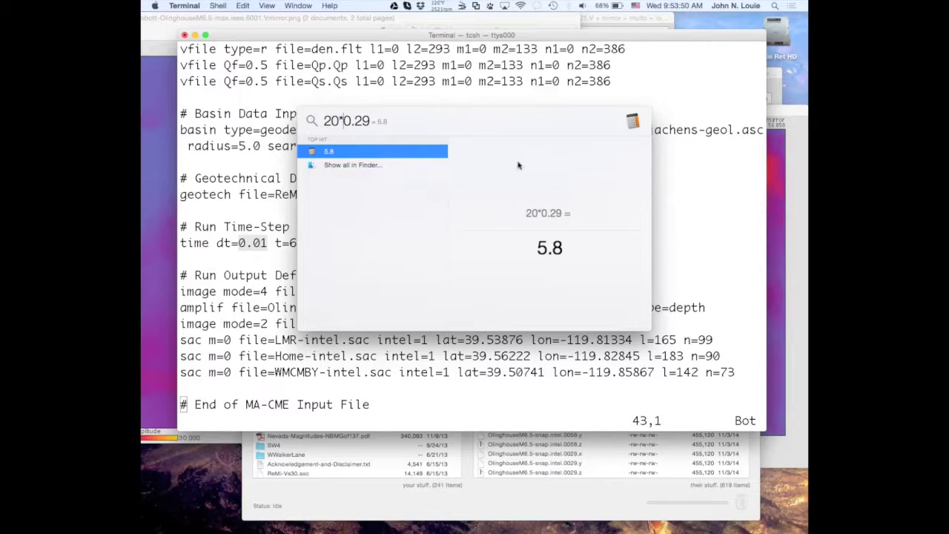
{"action": "key", "text": "Escape"}
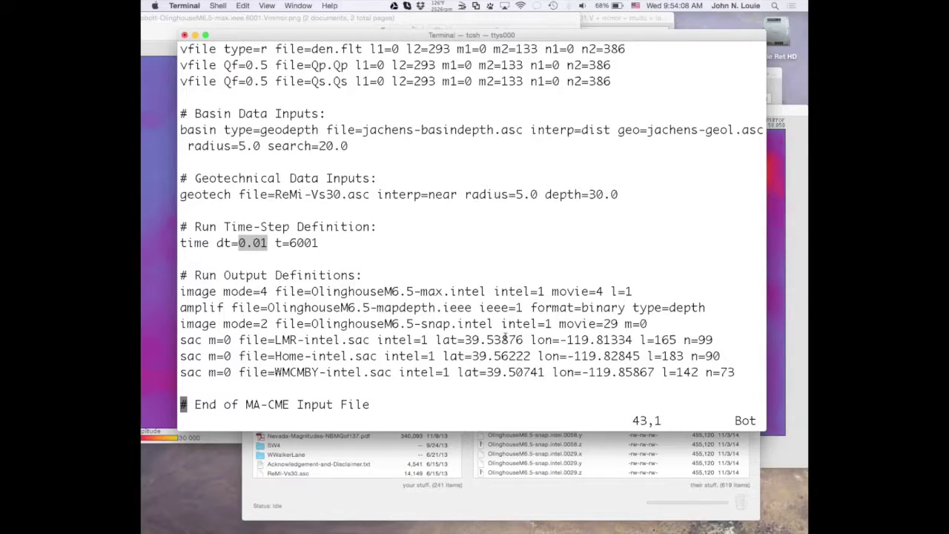
Step: Quit vi and list the snaps folder, showing OlinghouseM6.5-snap.intel .x/.y/.z files through step 5974
{"action": "type", "text": ":q"}
{"action": "key", "text": "Return"}
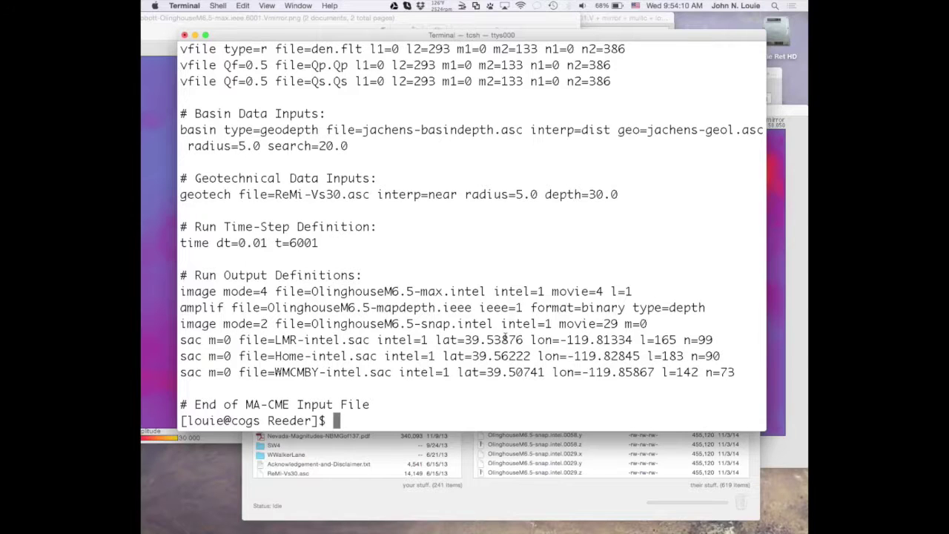
{"action": "type", "text": "cd snaps"}
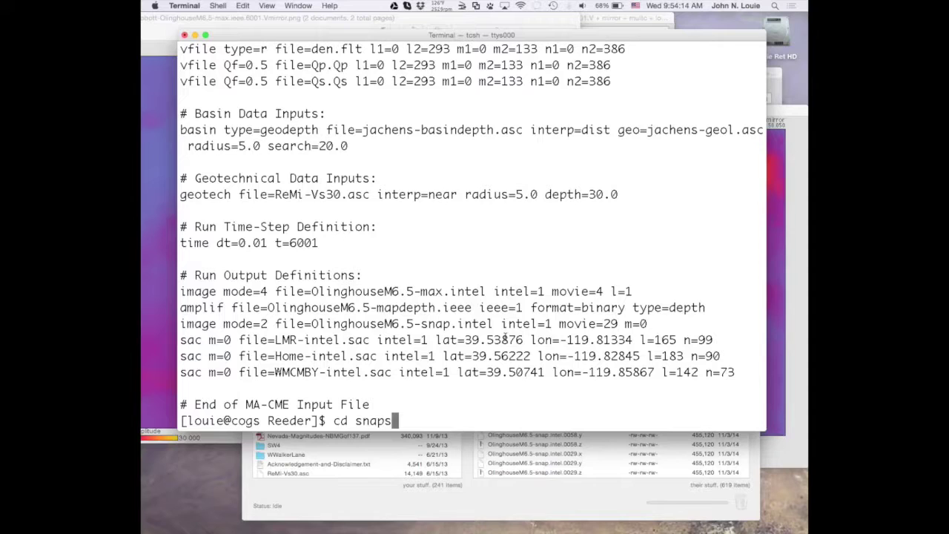
{"action": "key", "text": "Return"}
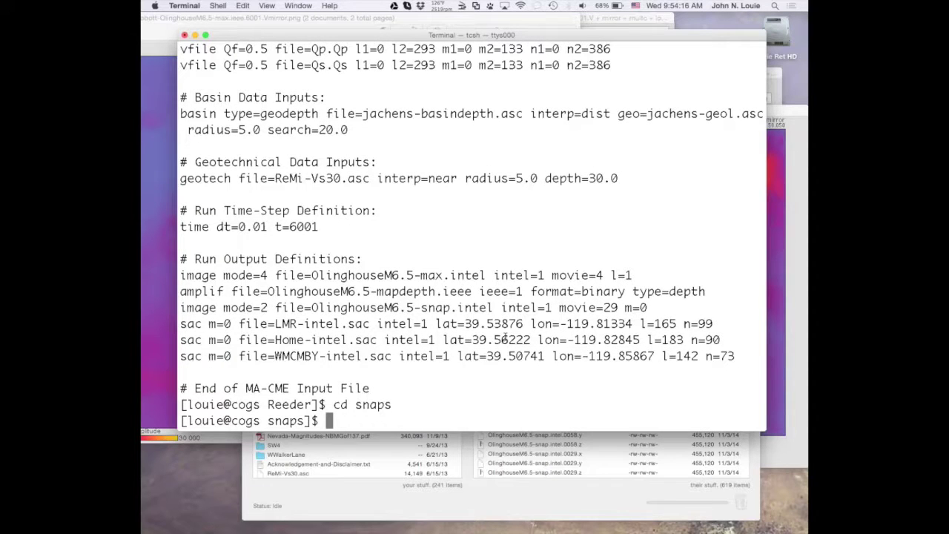
{"action": "type", "text": "ls"}
{"action": "key", "text": "Return"}
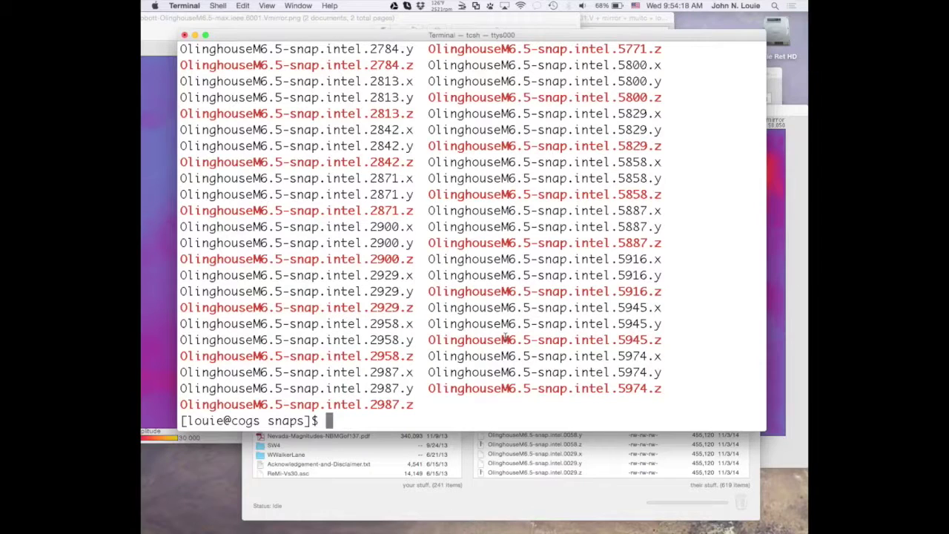